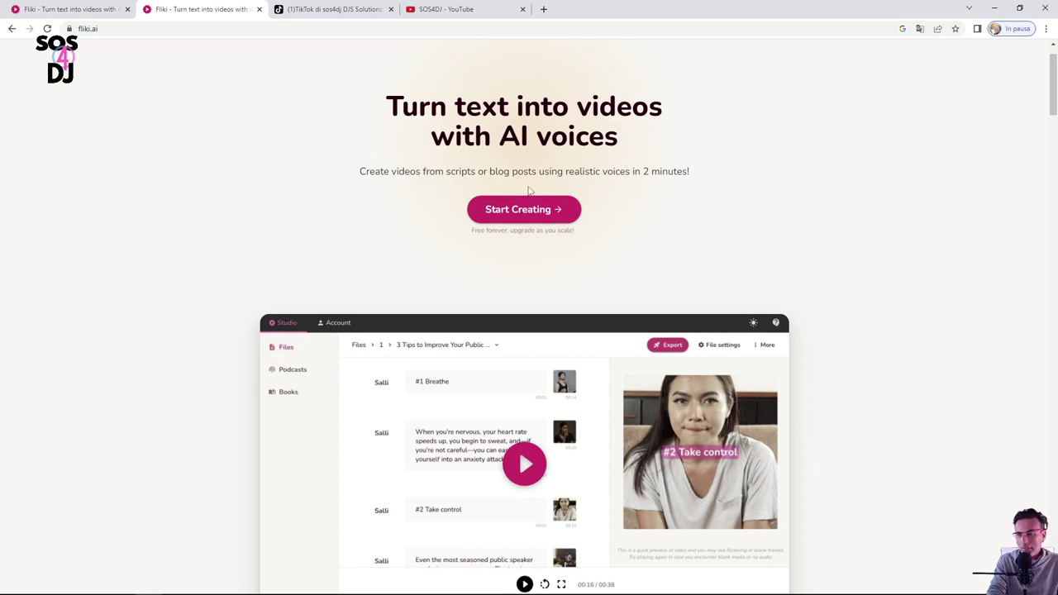
Step: Enter the Fliki studio from the home page and open the sample video "3 tips to help you lose weight"
scroll(586, 197, down, 1)
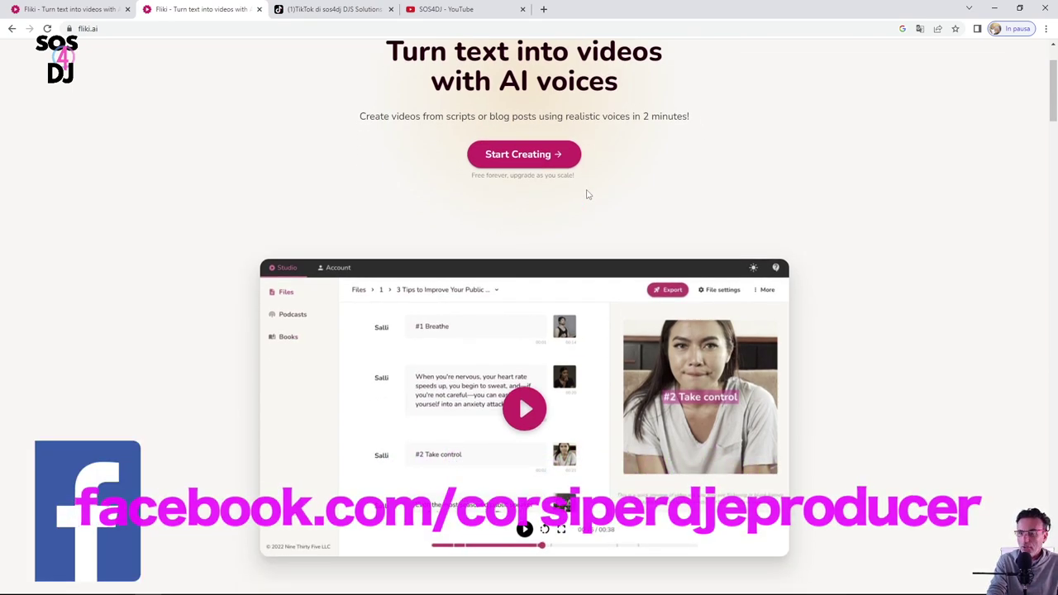
scroll(633, 179, up, 2)
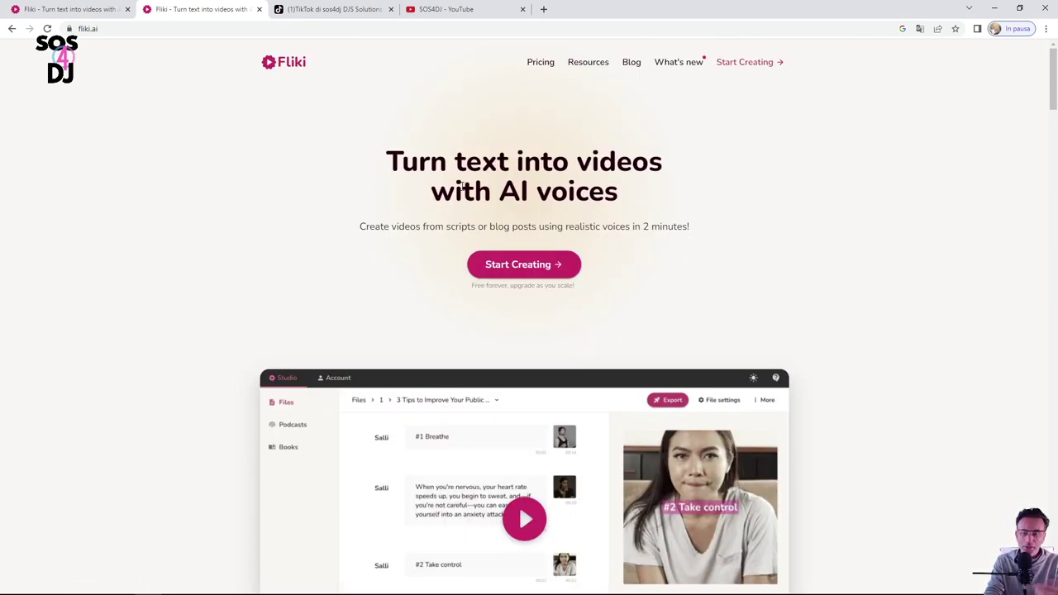
click(547, 273)
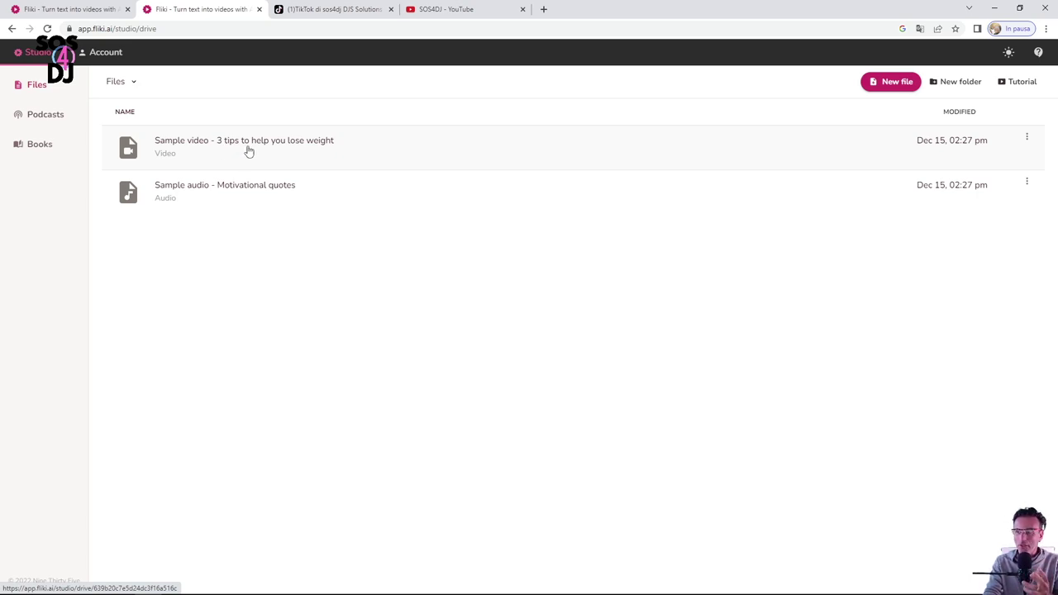
click(206, 147)
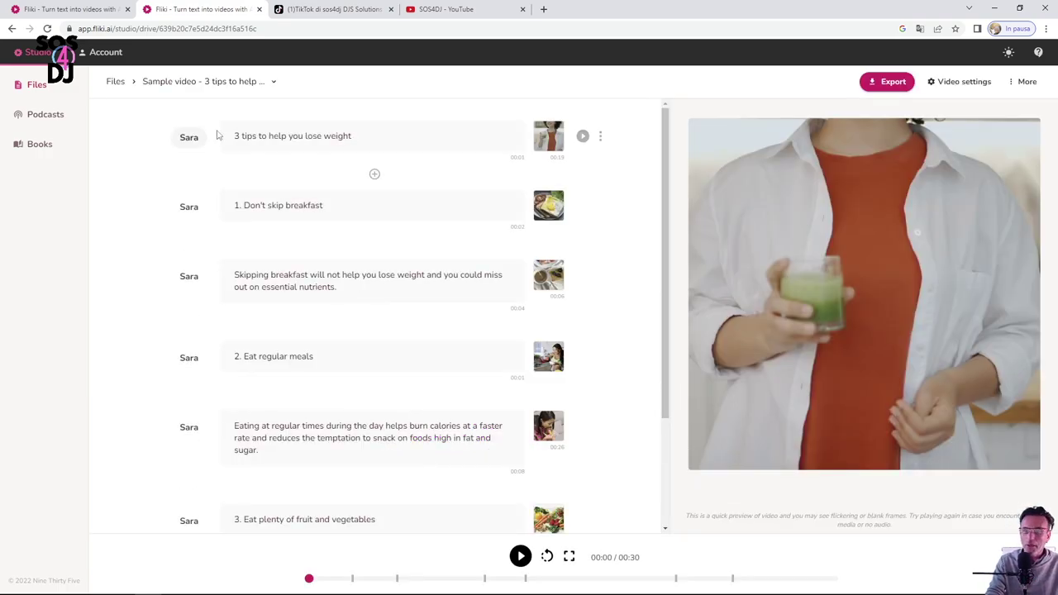
Step: Look through the sample video's script sections and play part of its preview
scroll(359, 276, down, 3)
scroll(383, 324, up, 3)
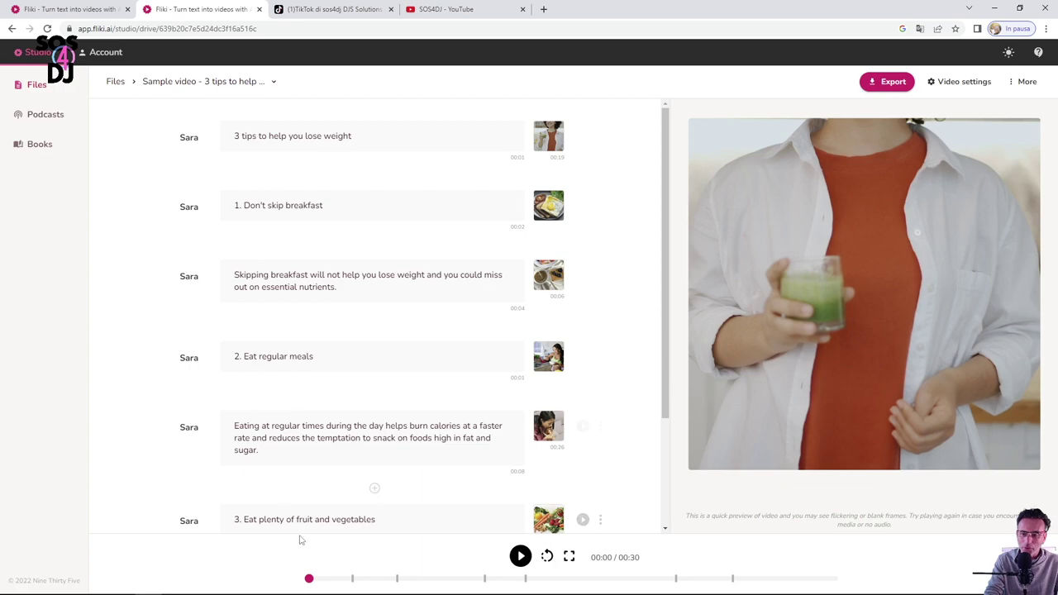
scroll(339, 492, down, 2)
scroll(397, 512, up, 2)
click(521, 557)
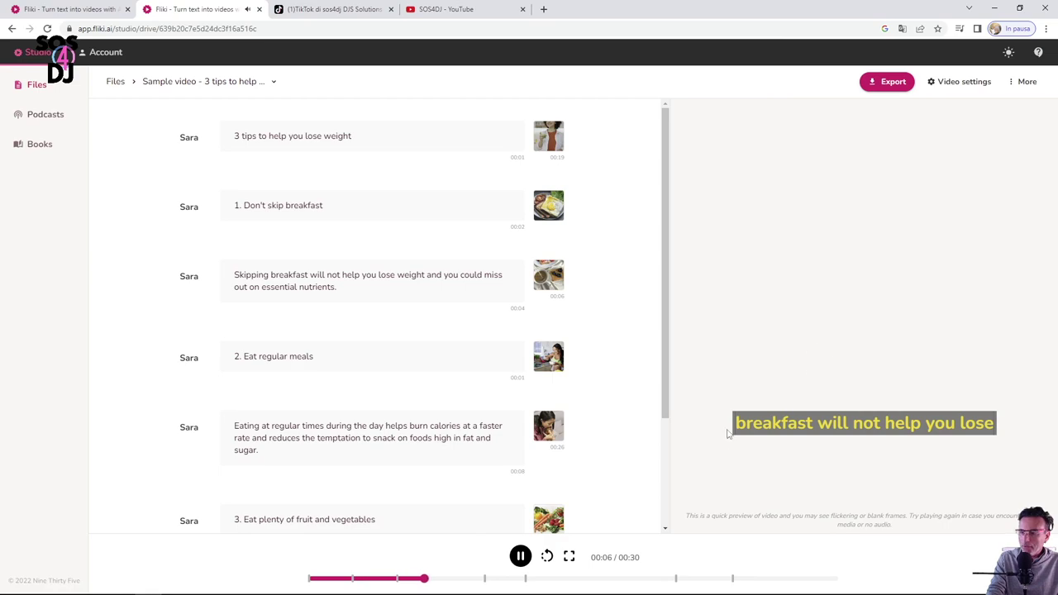
click(520, 556)
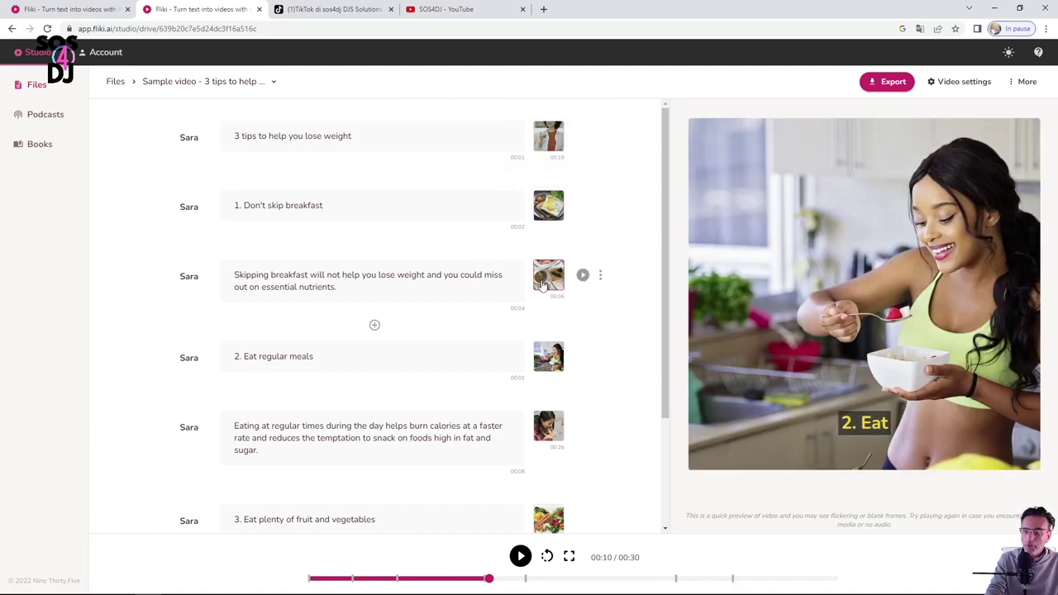
Step: Replace the first section's text with "ciao ciao ciao" and play that section
drag(360, 138, 221, 135)
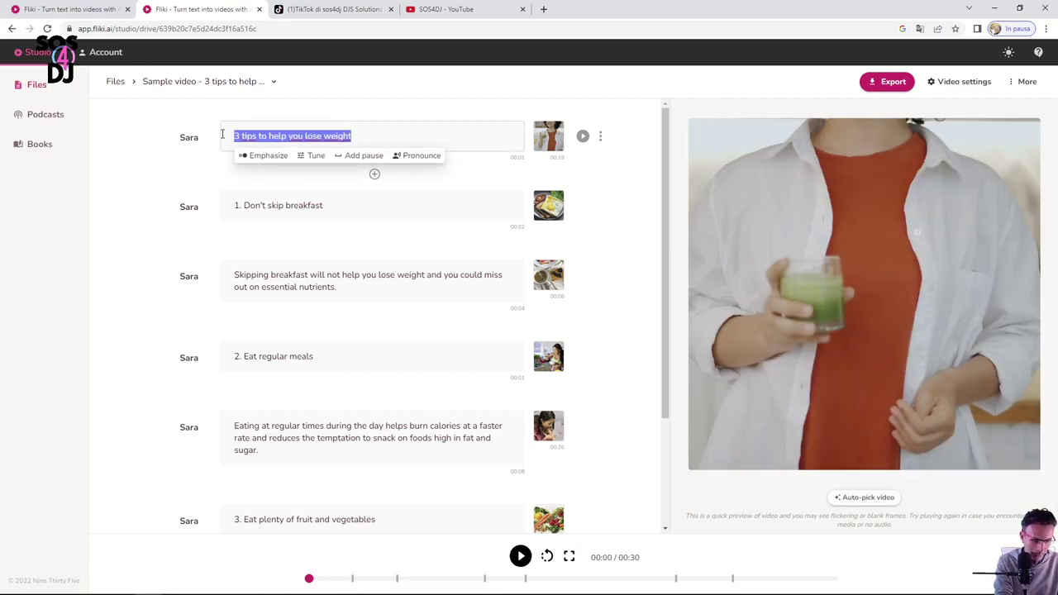
text(ciao ciao ciao)
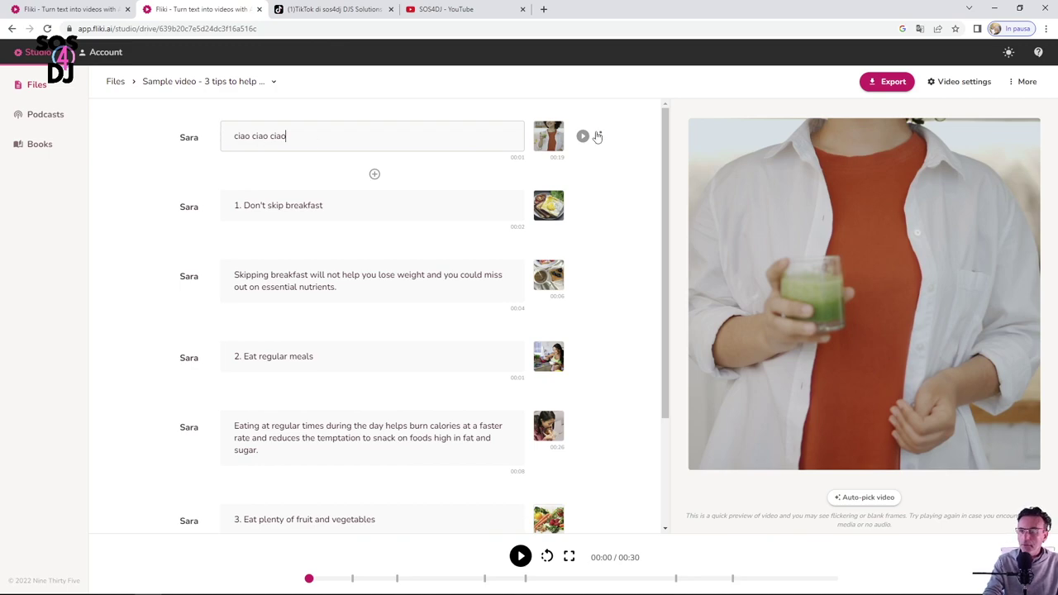
click(583, 137)
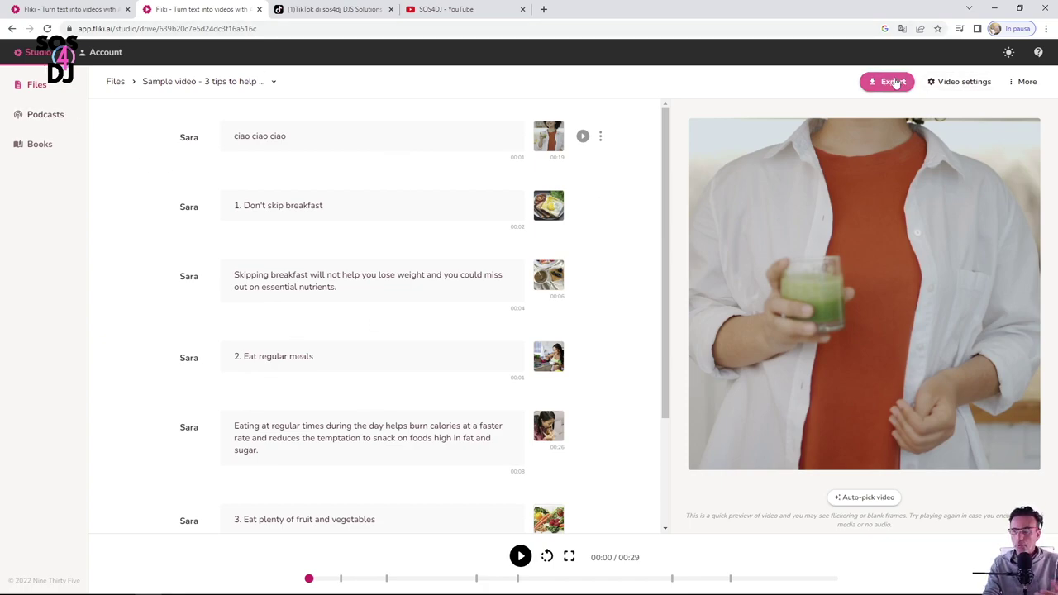
Step: Return to the file list and create a new video file named "jingle"
click(11, 28)
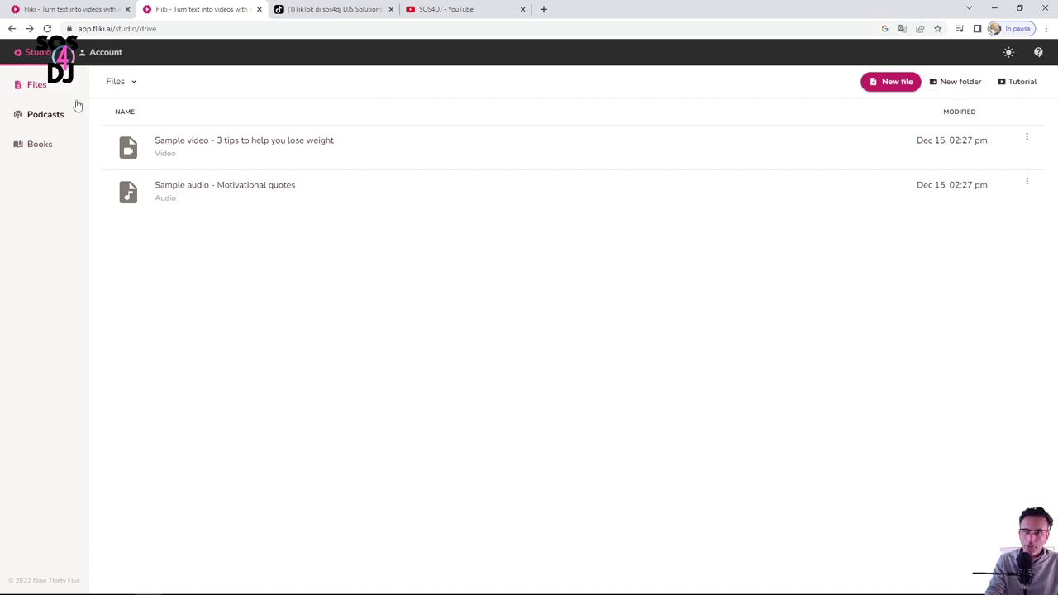
click(897, 81)
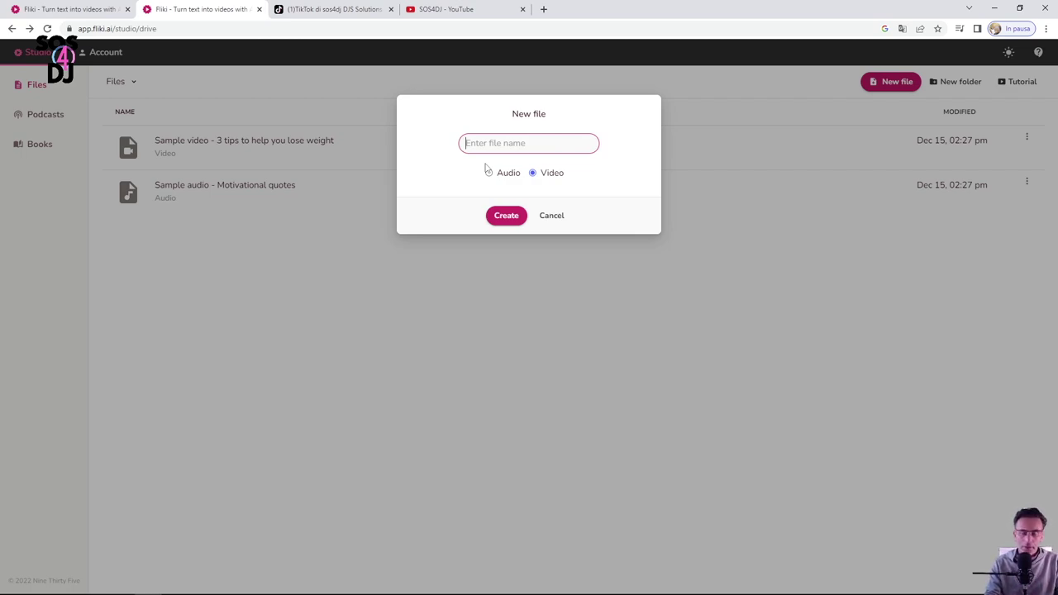
text(jingle)
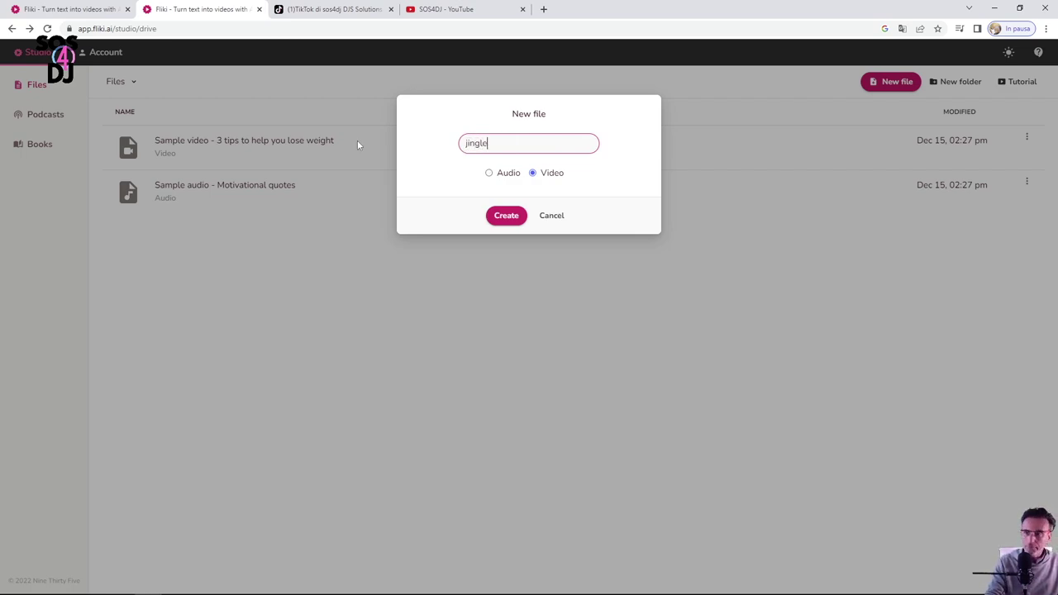
click(508, 215)
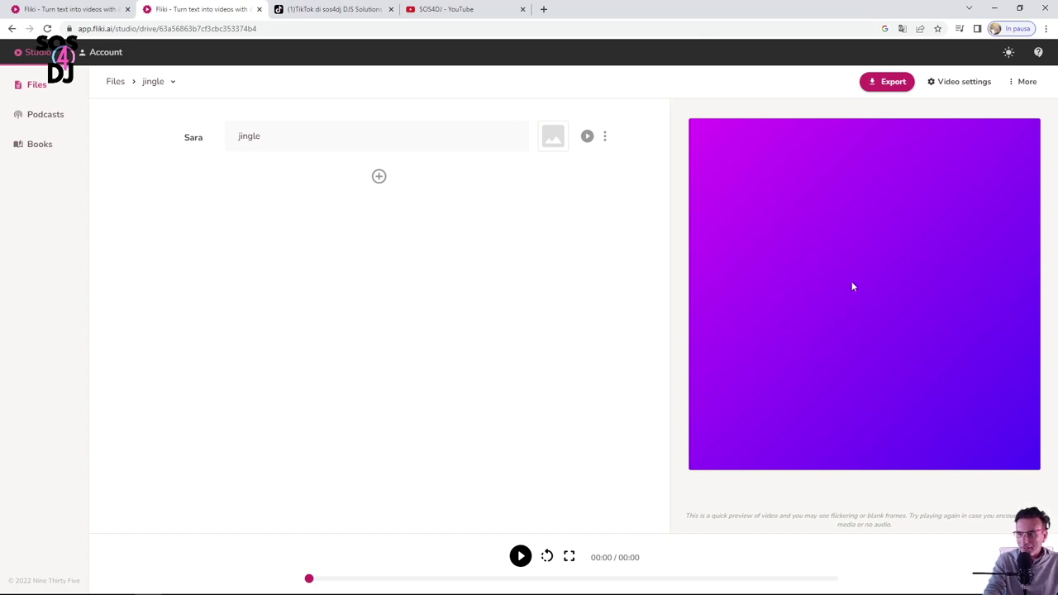
Step: Play the jingle preview, rewind it to the start and view it briefly in full screen
click(521, 560)
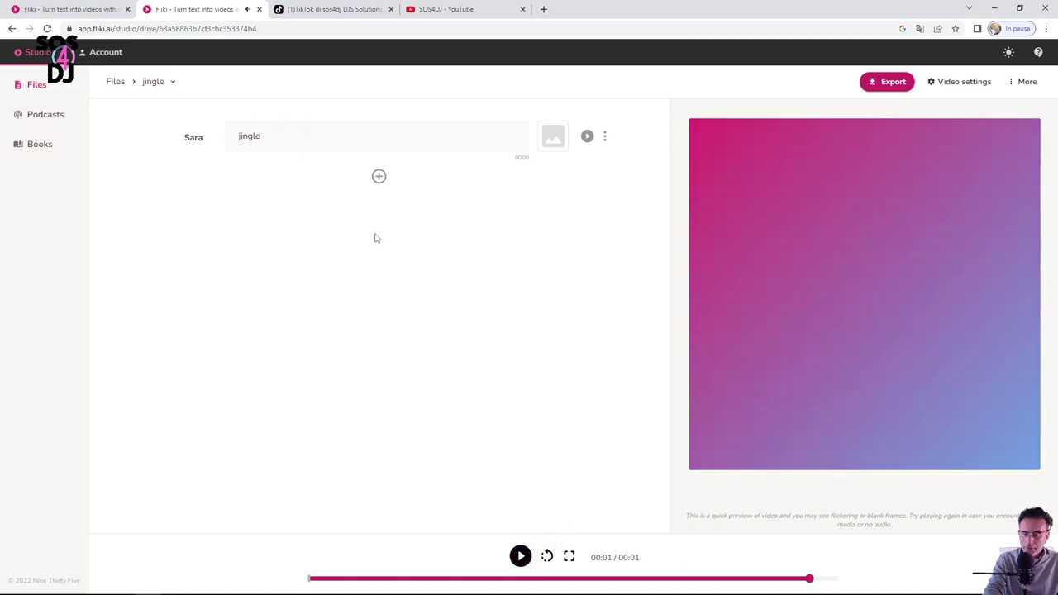
click(548, 558)
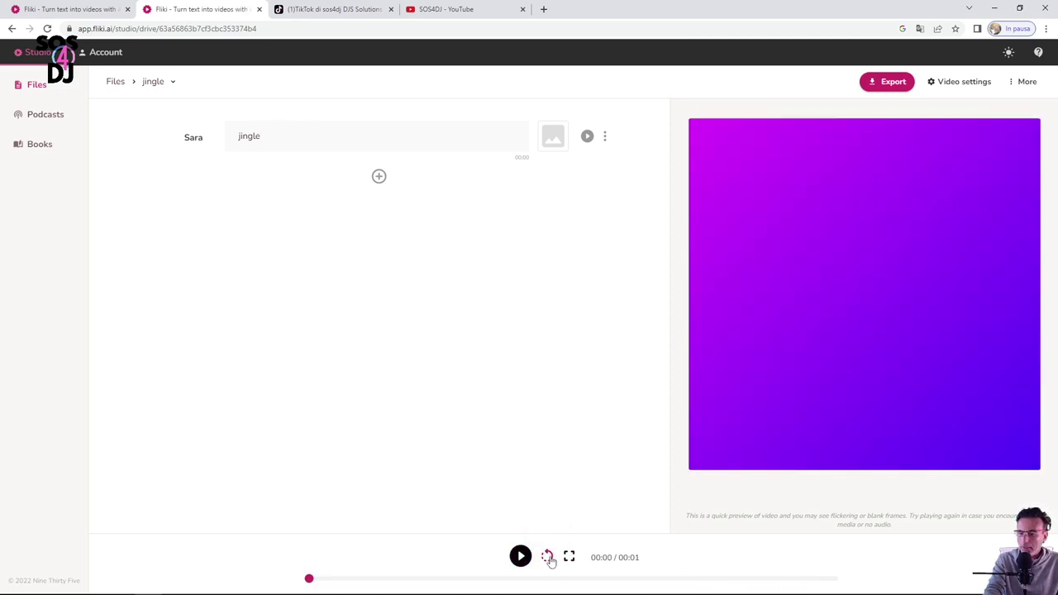
click(569, 558)
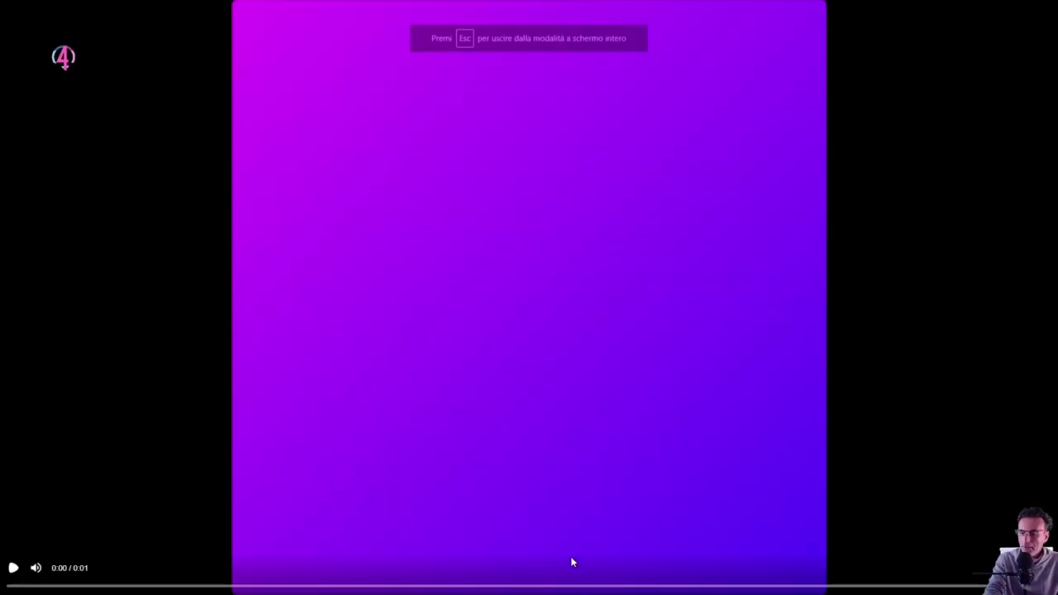
key(Escape)
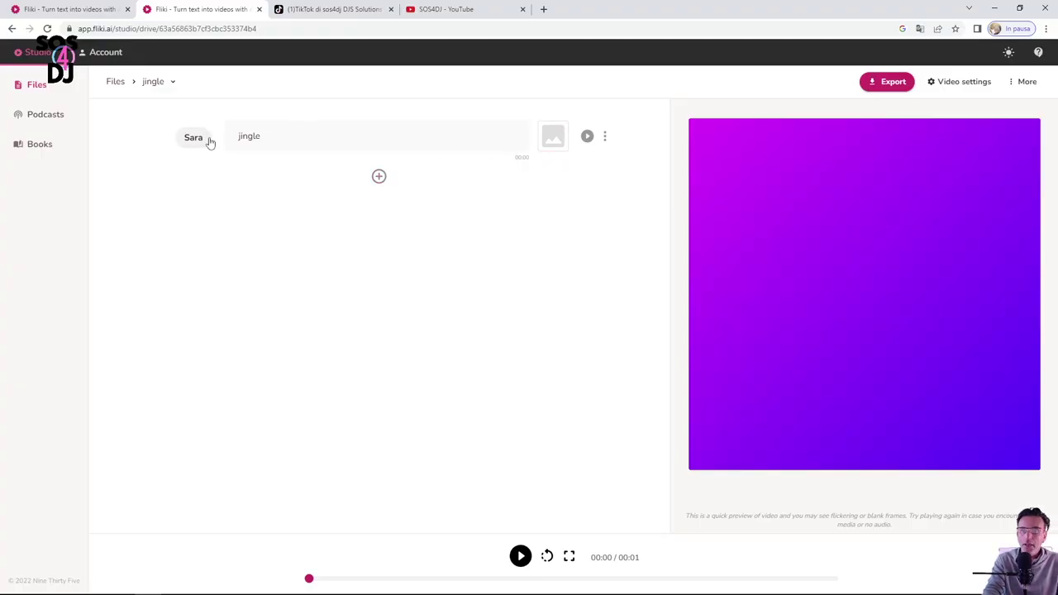
Step: Open the voice selection for the jingle section and check the languages and dialects, keeping English with United States
drag(282, 136, 221, 144)
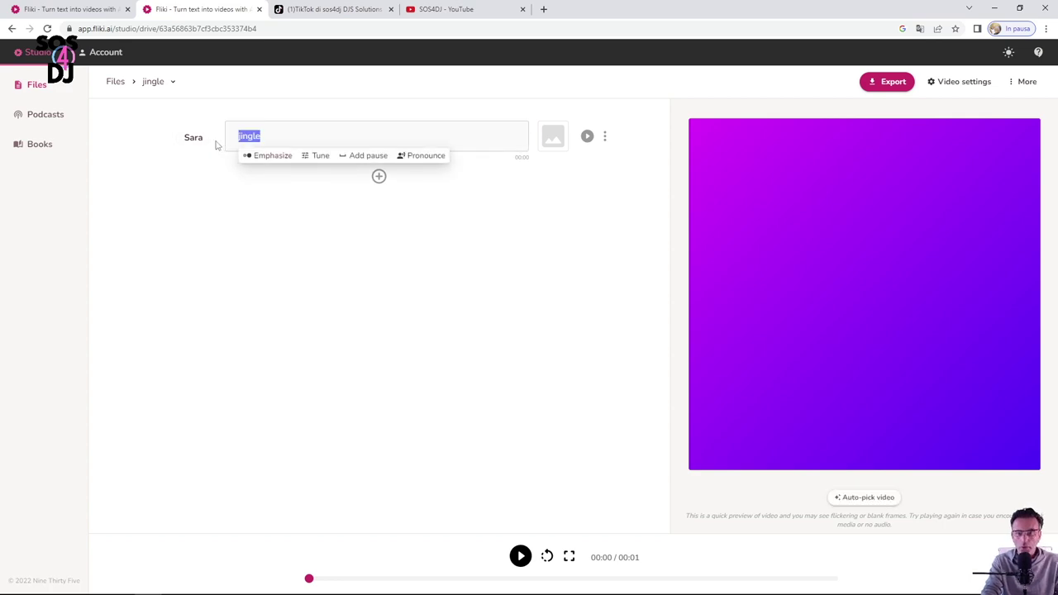
click(200, 140)
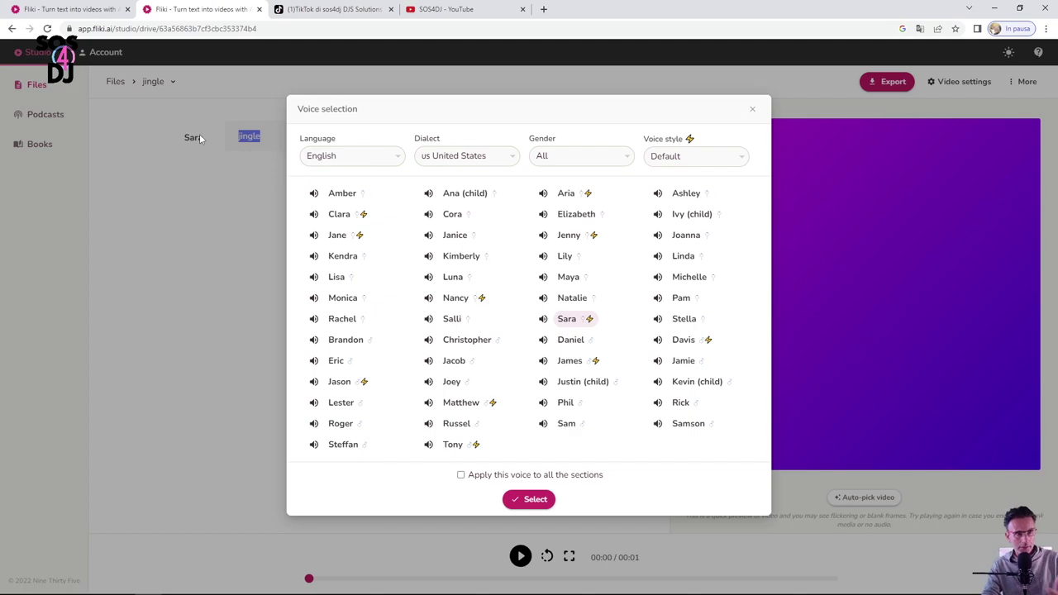
click(398, 161)
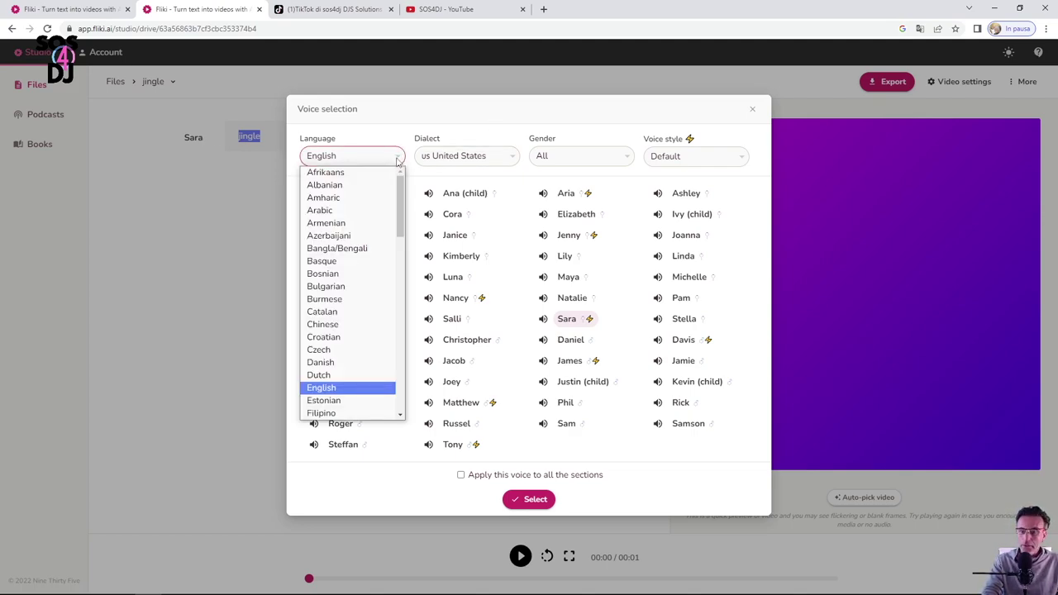
mouse_move(400, 194)
mouse_down()
mouse_move(395, 342)
mouse_move(398, 180)
mouse_up()
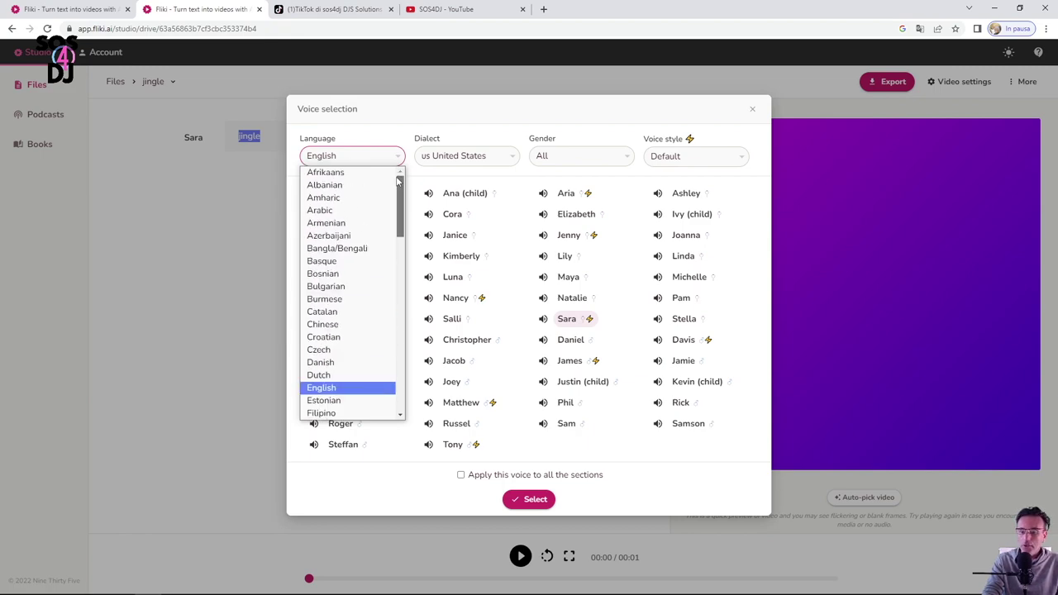
click(467, 118)
click(492, 157)
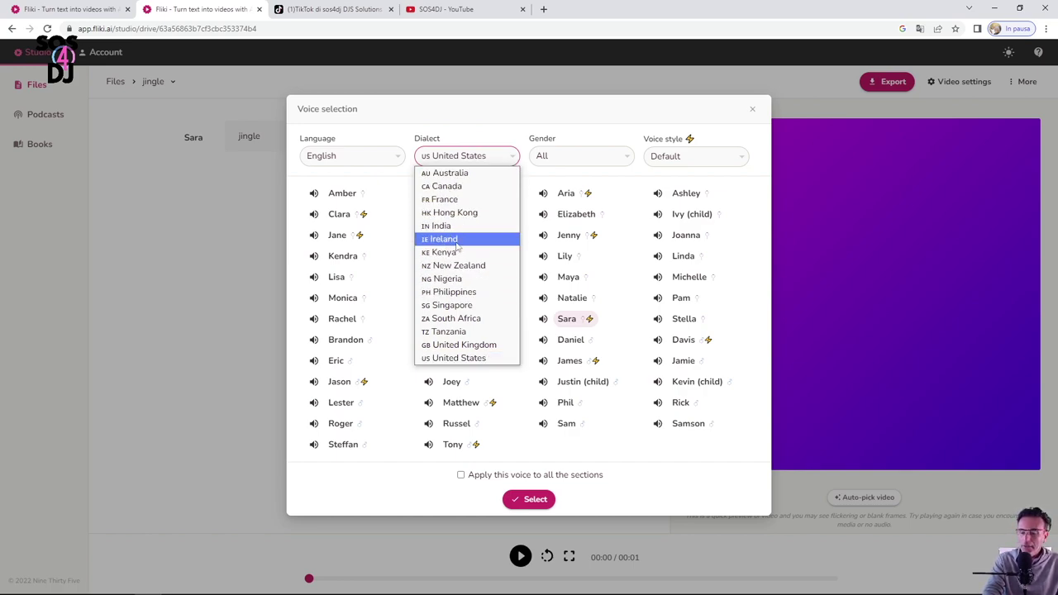
click(464, 364)
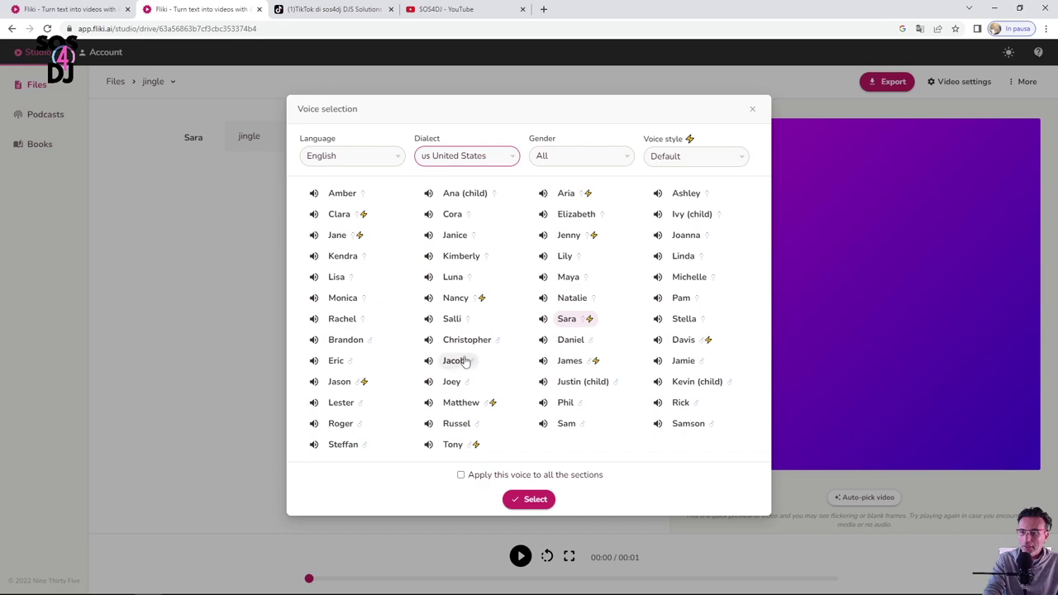
Step: Filter the voices to Female and set the voice style to Excited
click(574, 161)
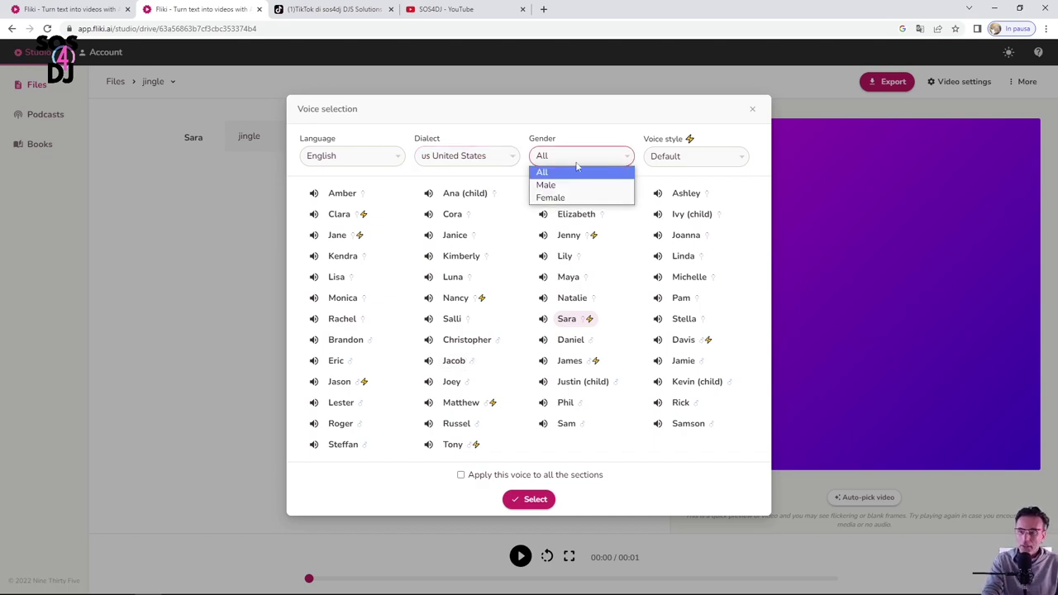
click(571, 198)
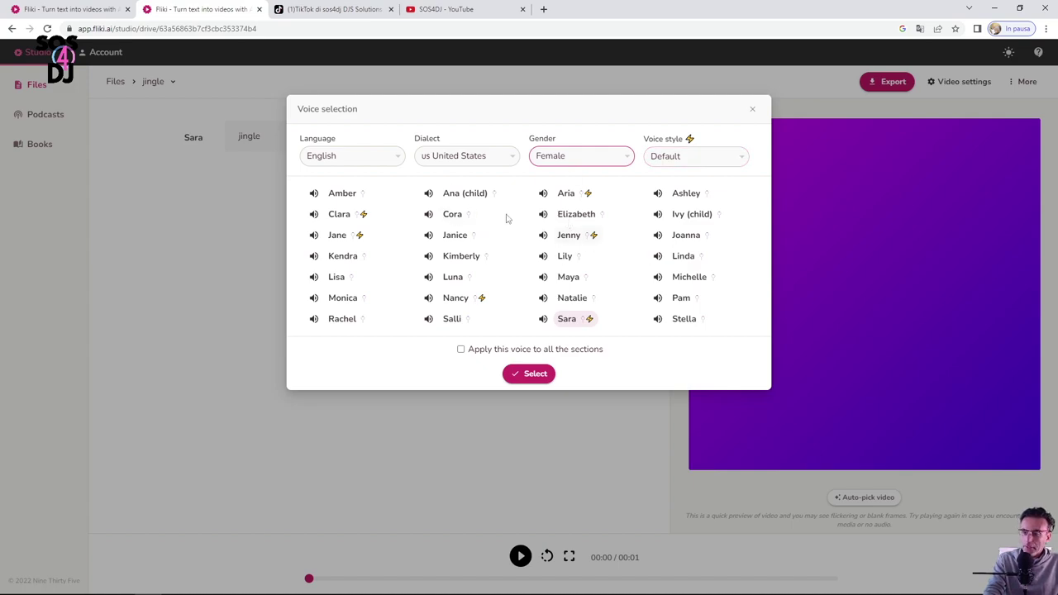
click(715, 160)
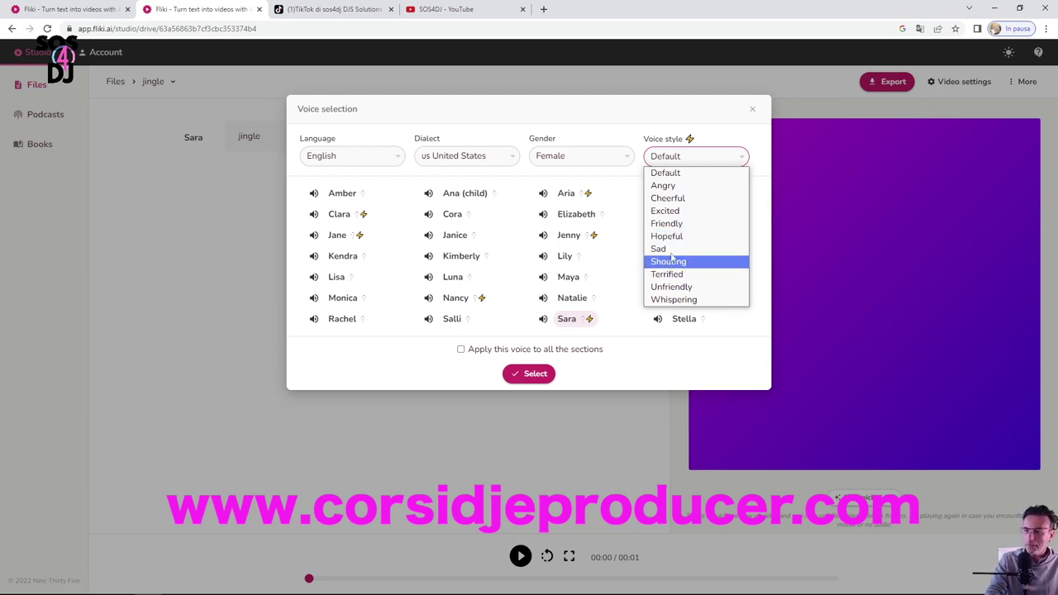
click(686, 211)
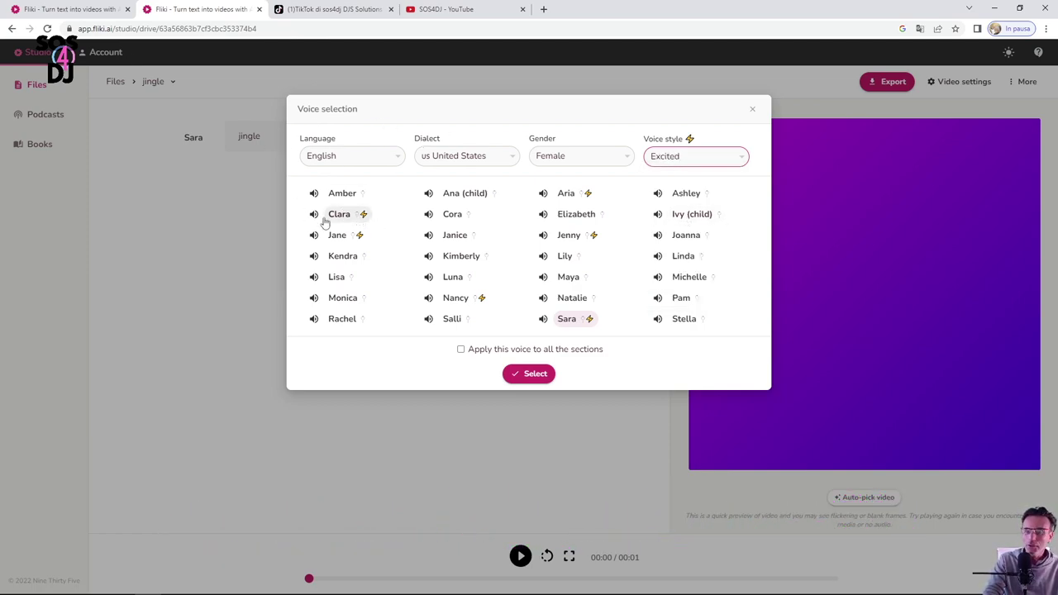
Step: Listen to the Amber, Clara, Jane, Kendra, Lisa and Monica voice samples, and assign Monica to the jingle section
click(314, 193)
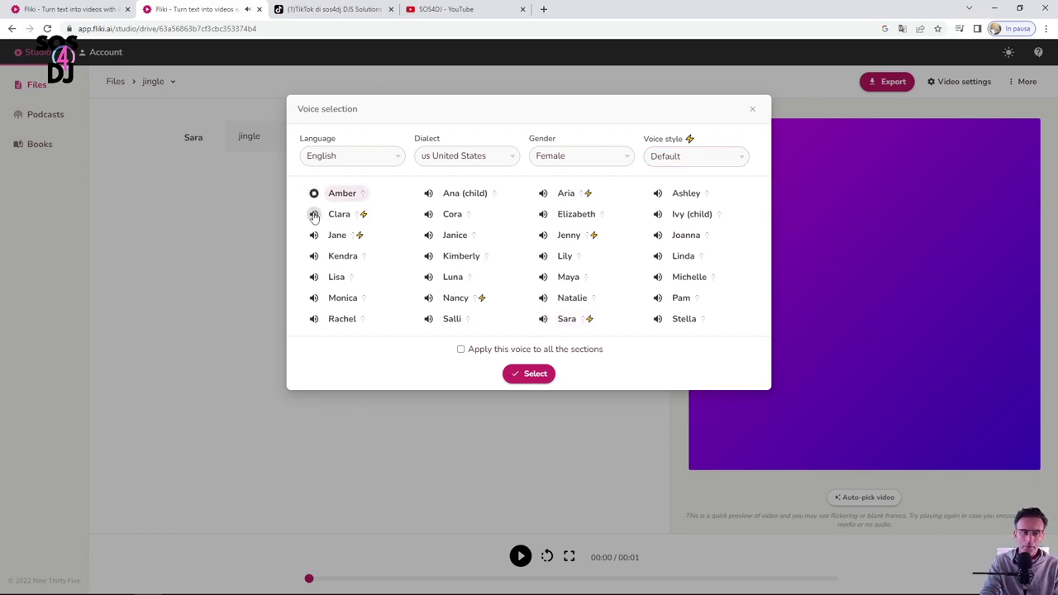
click(315, 215)
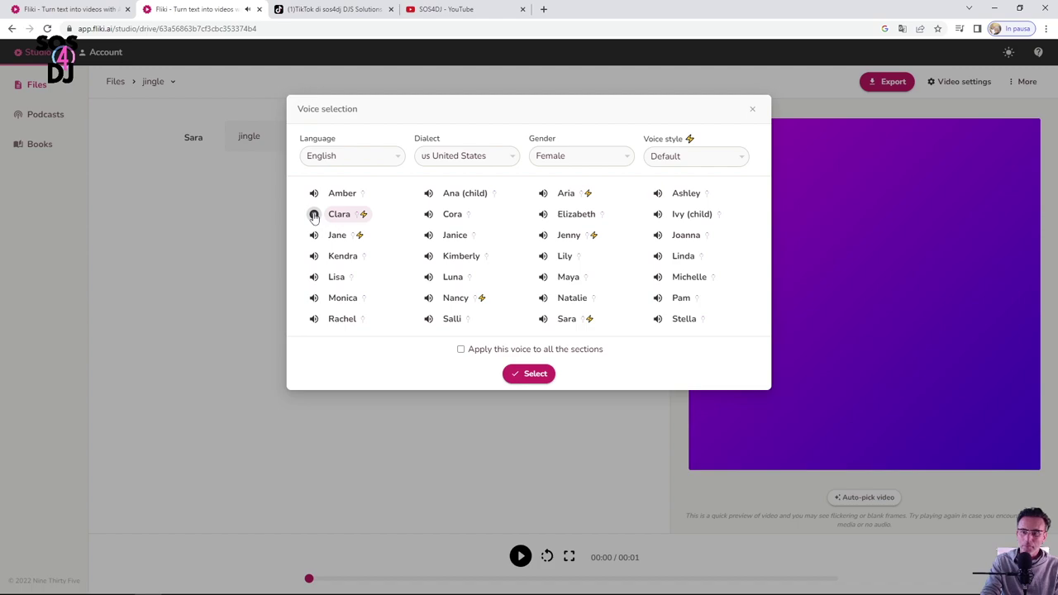
click(314, 236)
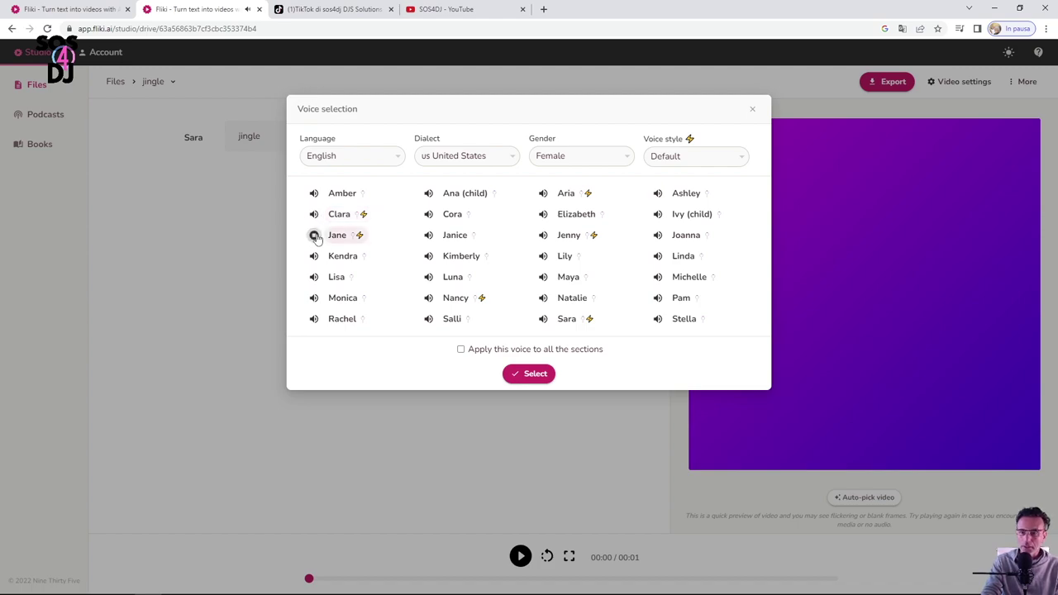
click(314, 256)
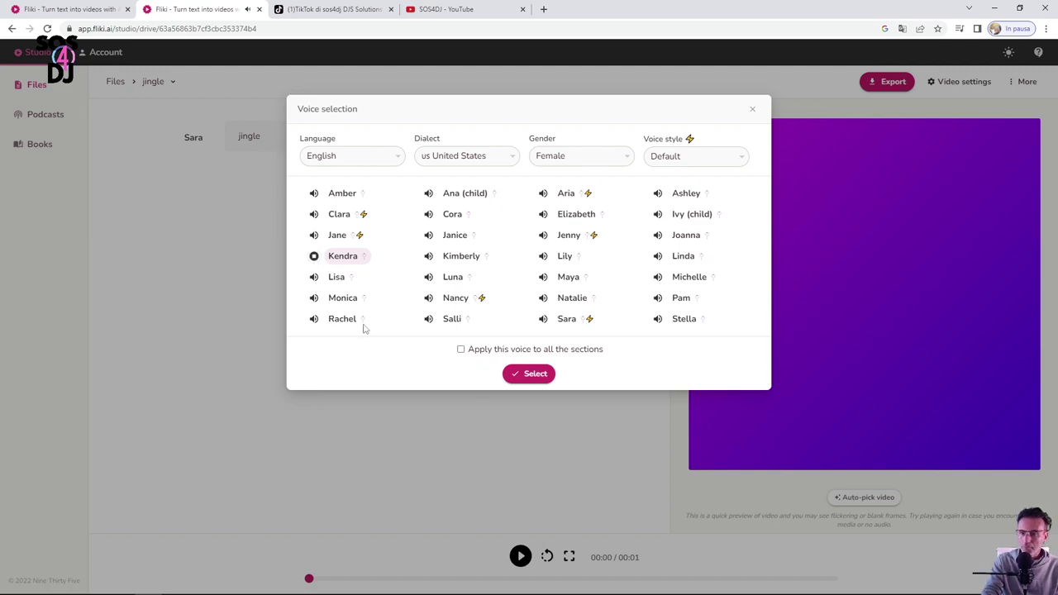
click(314, 277)
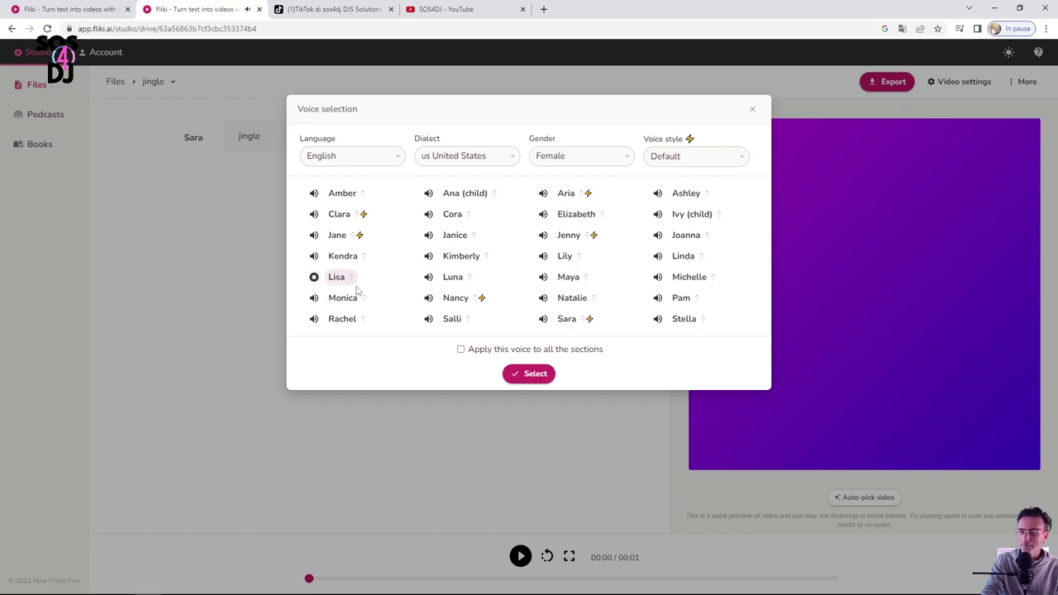
click(314, 298)
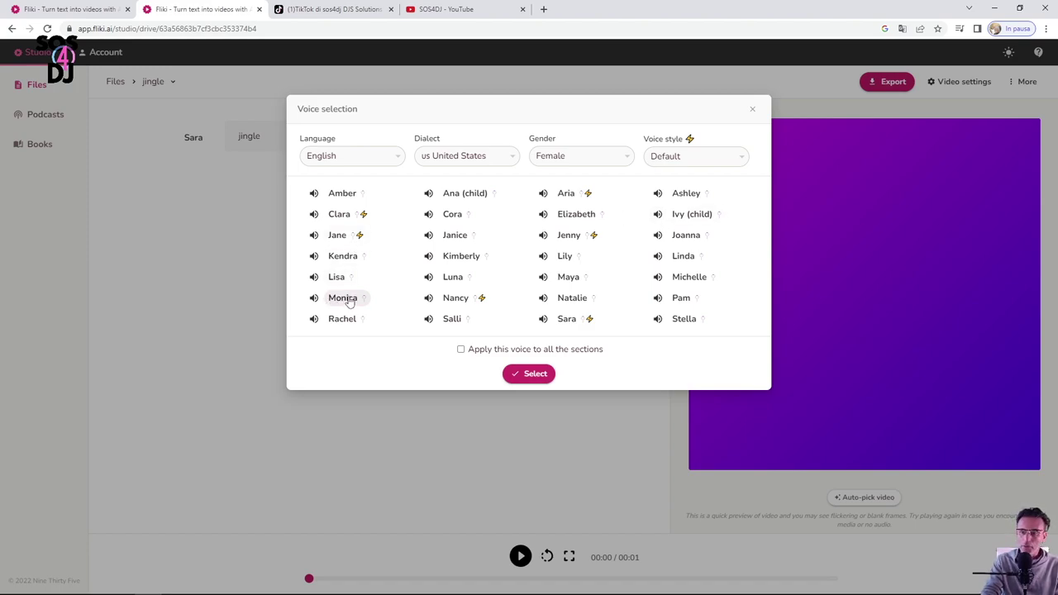
click(533, 377)
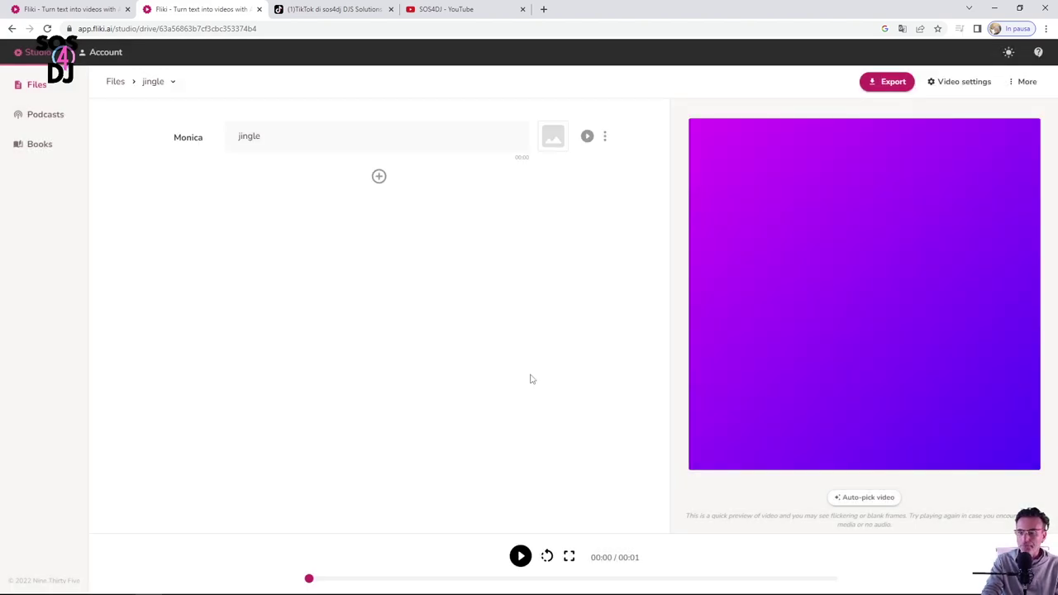
Step: Replace the section's text with "SOS4DJ TUtorial wish you a Merry Christmas to you...." and play the section's voice
drag(267, 139, 219, 144)
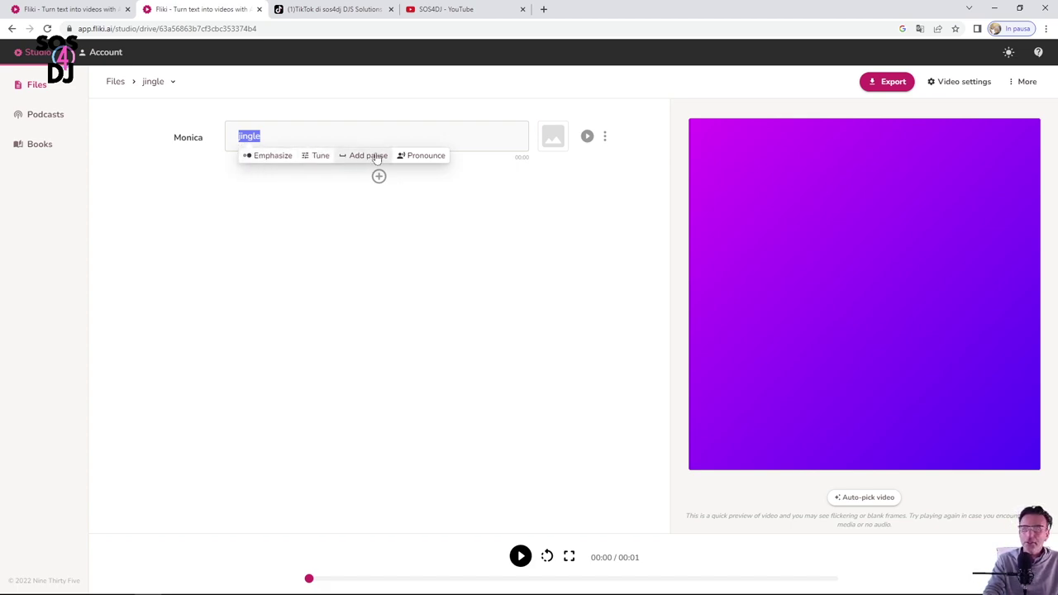
click(430, 161)
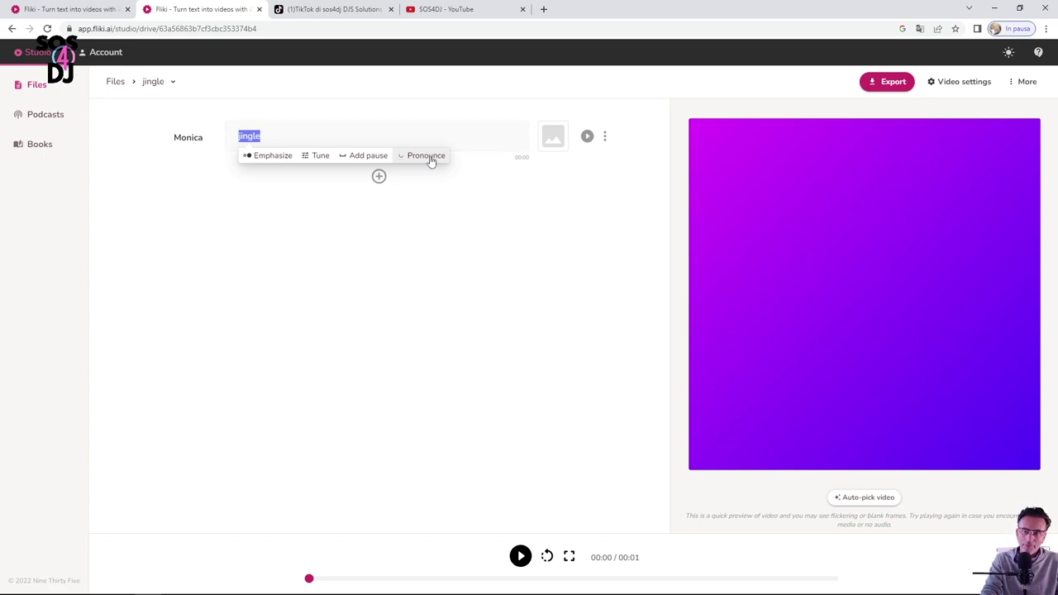
key(BackSpace)
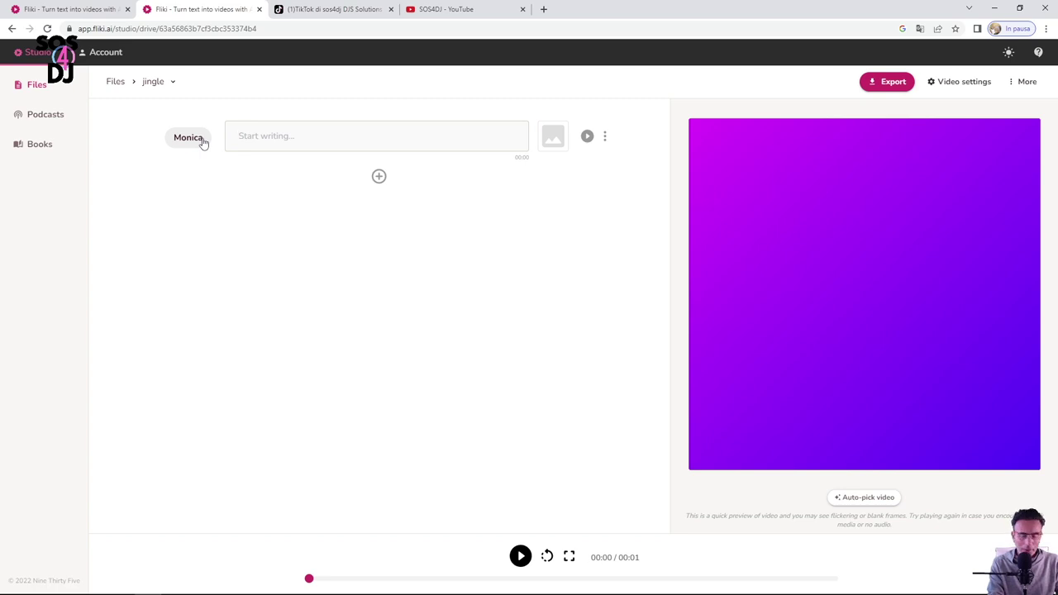
text(SOS4DJ T)
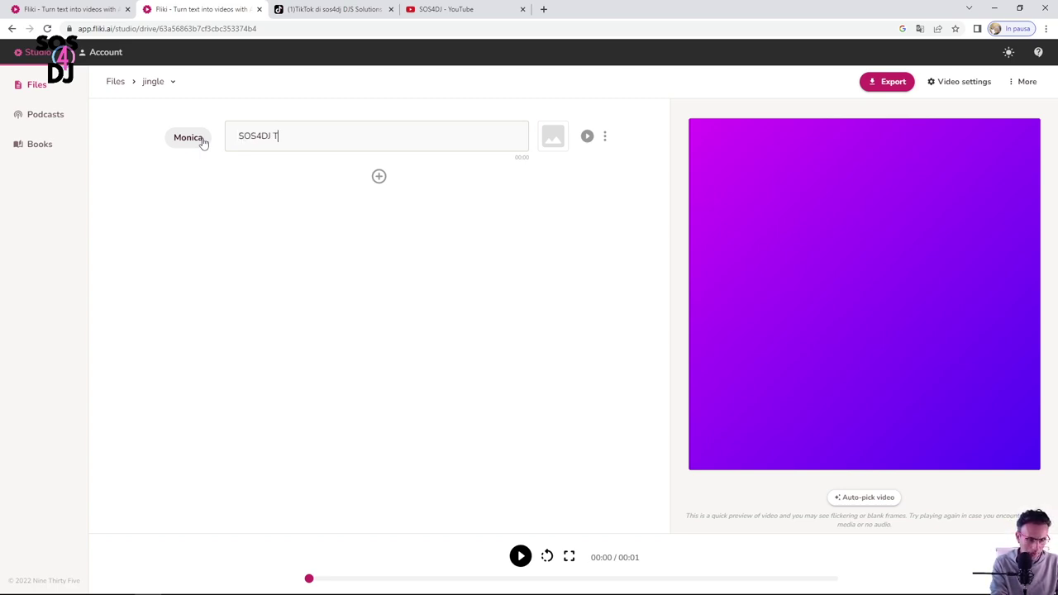
text(Utorial )
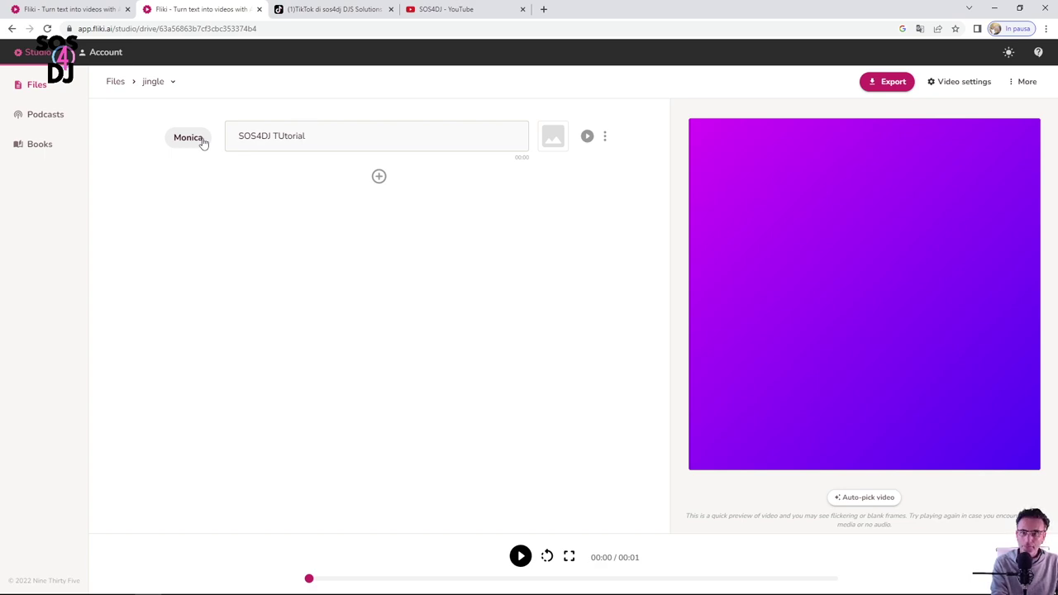
text(wish you a Merry Christmas to you....)
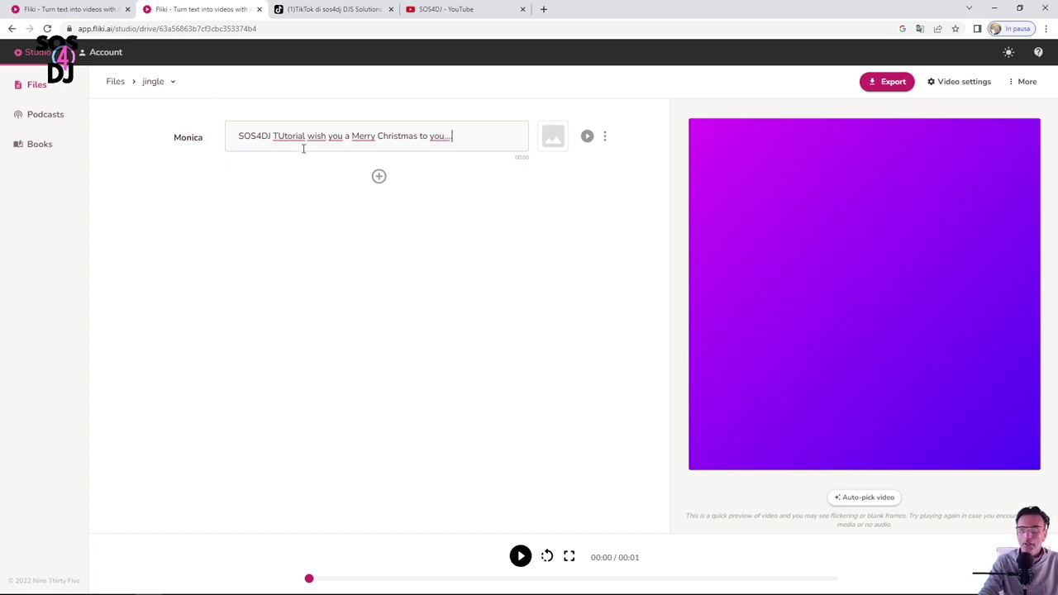
click(586, 136)
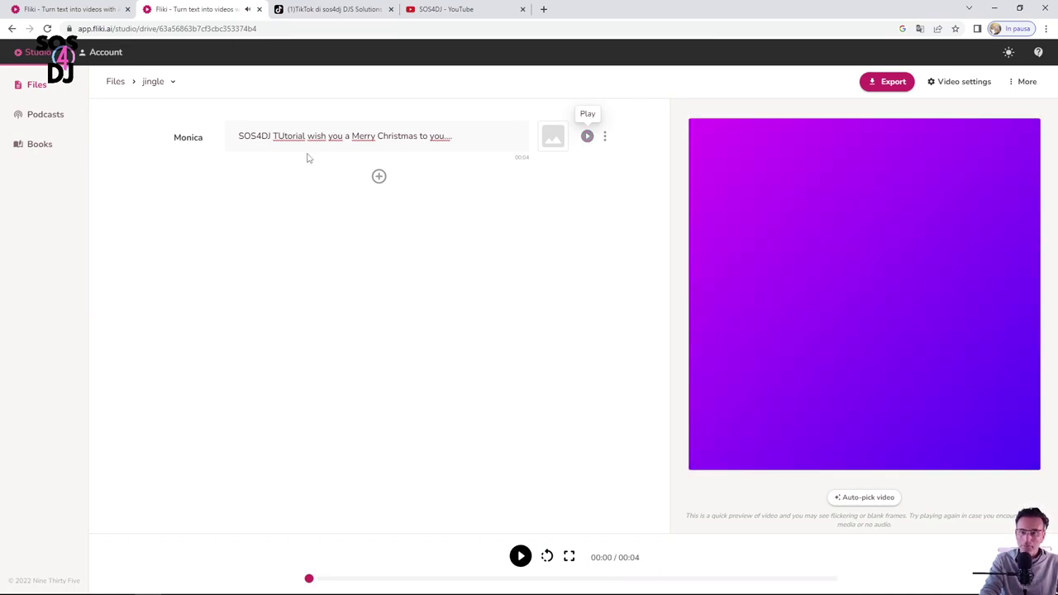
Step: Correct "TUtorial" to "Tutorial" in the jingle text and give "SOS4DJ" strong emphasis
drag(278, 136, 284, 136)
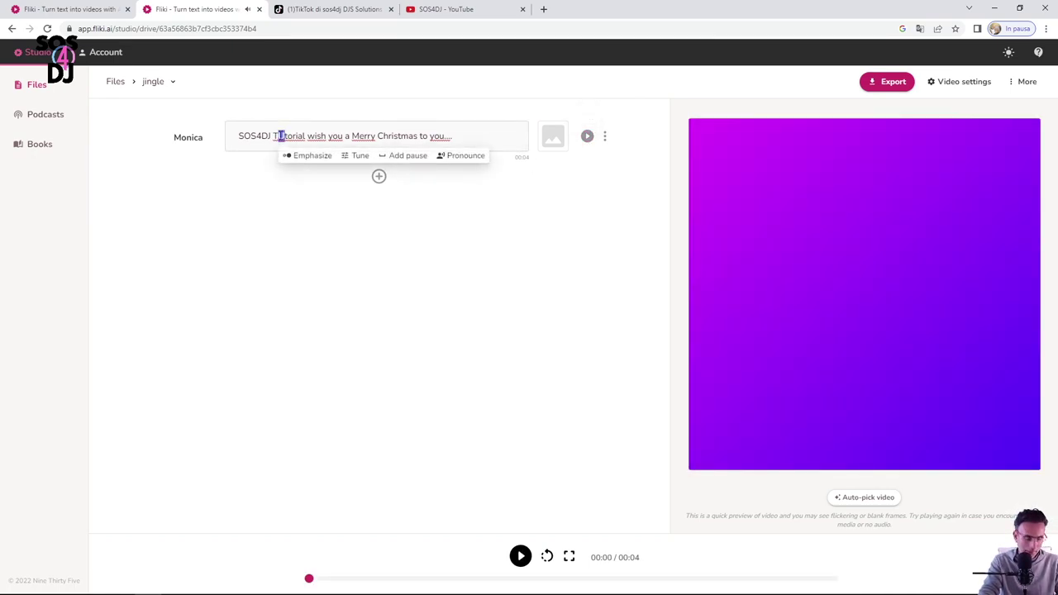
click(277, 137)
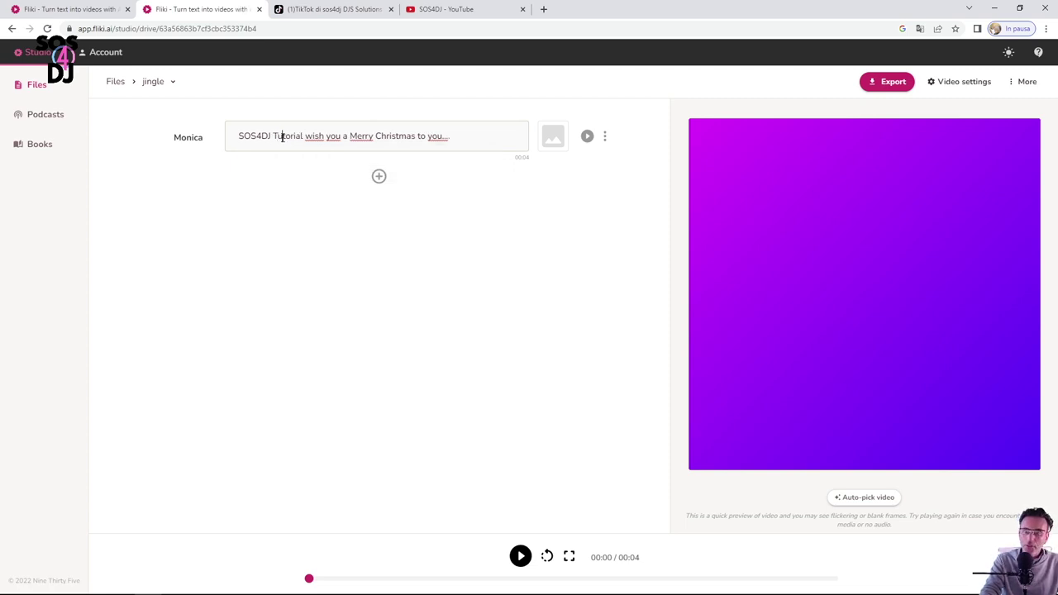
drag(271, 136, 239, 135)
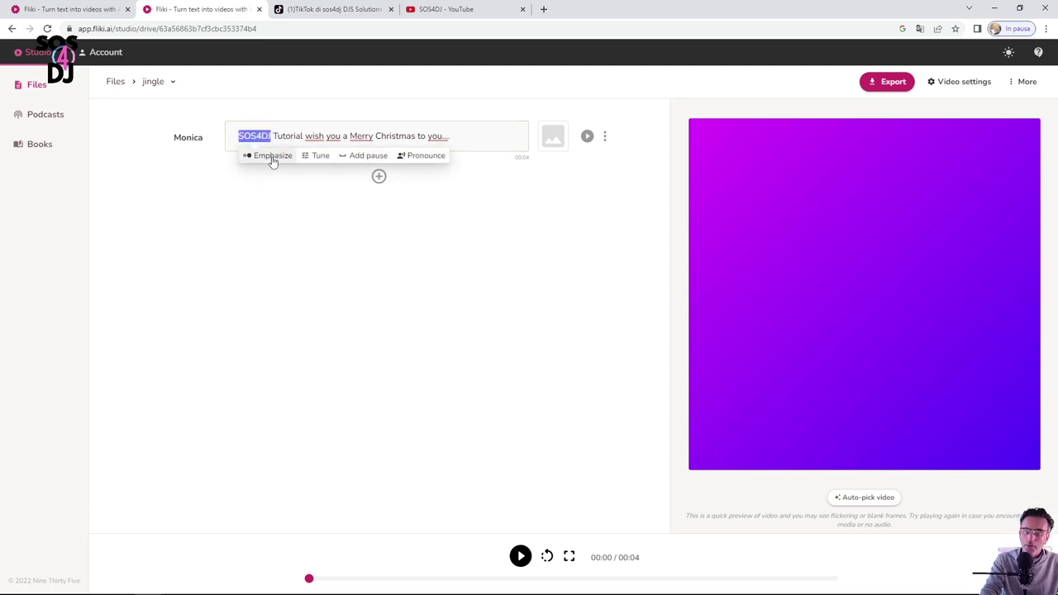
click(272, 157)
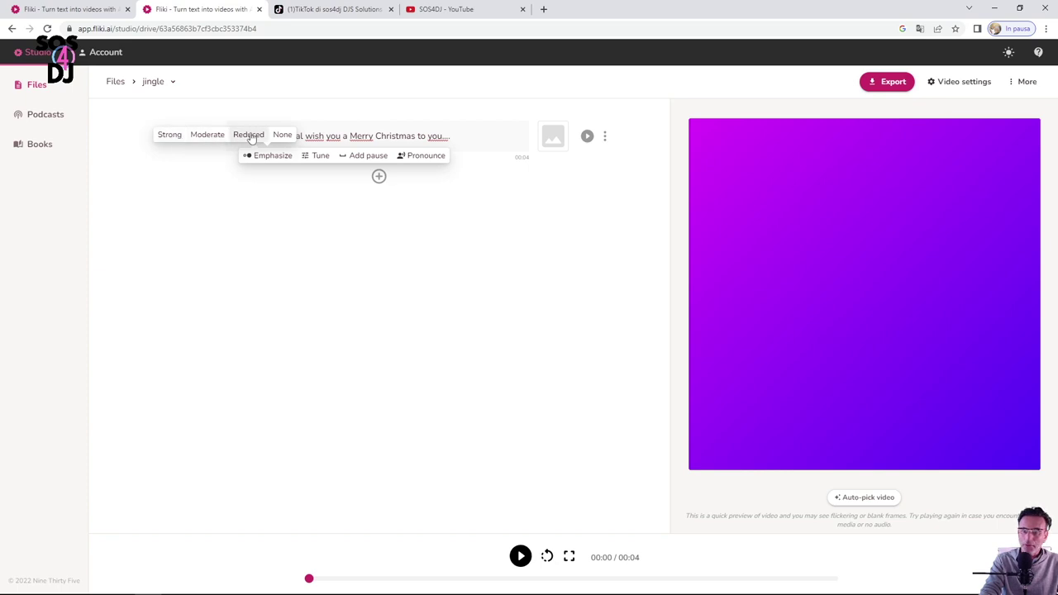
click(170, 135)
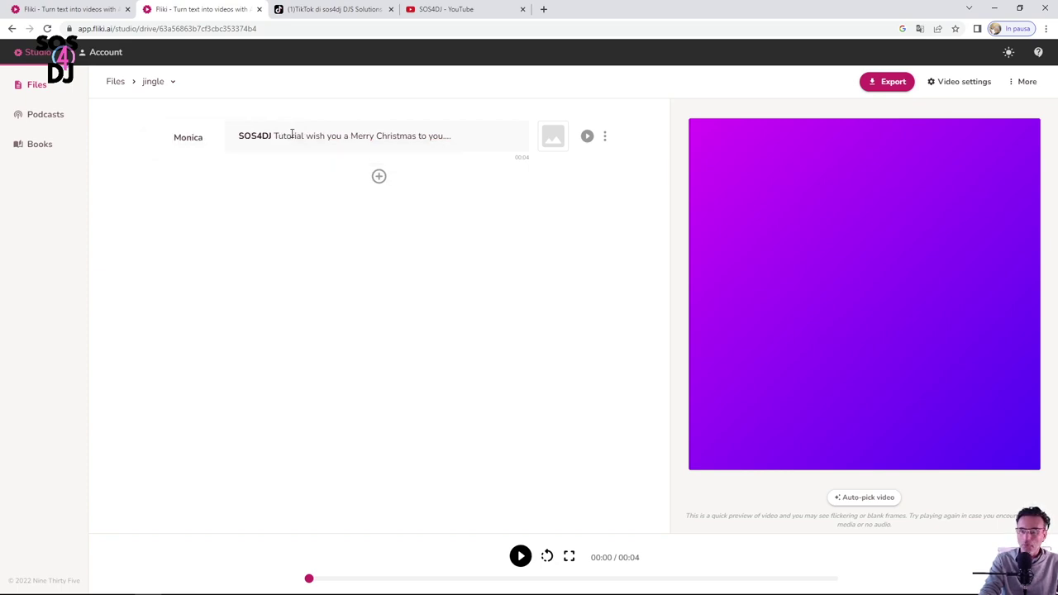
Step: Give the words "Merry Christmas" moderate emphasis in the jingle text
drag(354, 137, 415, 135)
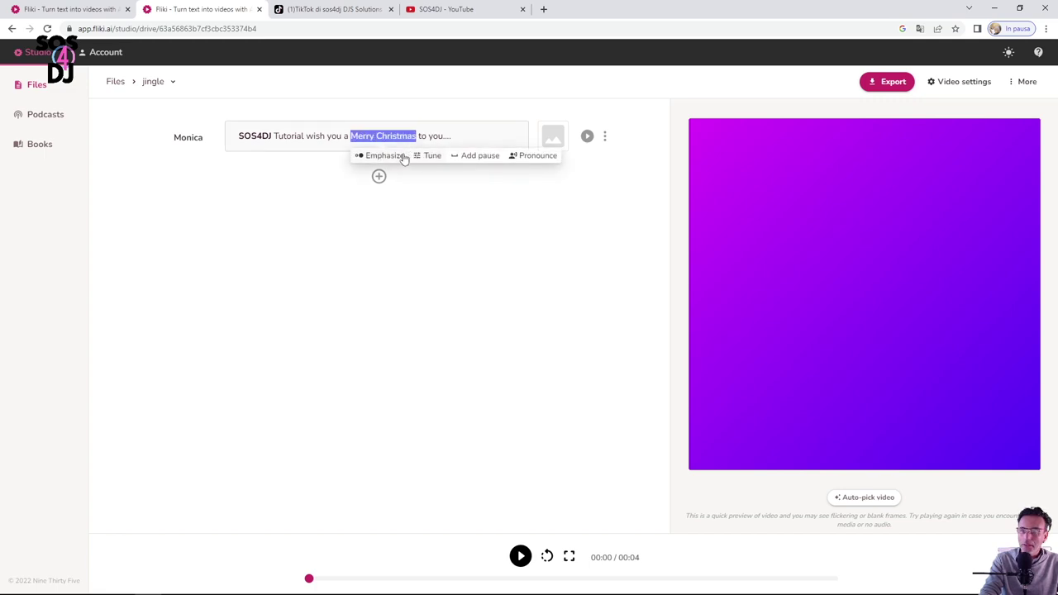
click(382, 155)
click(320, 137)
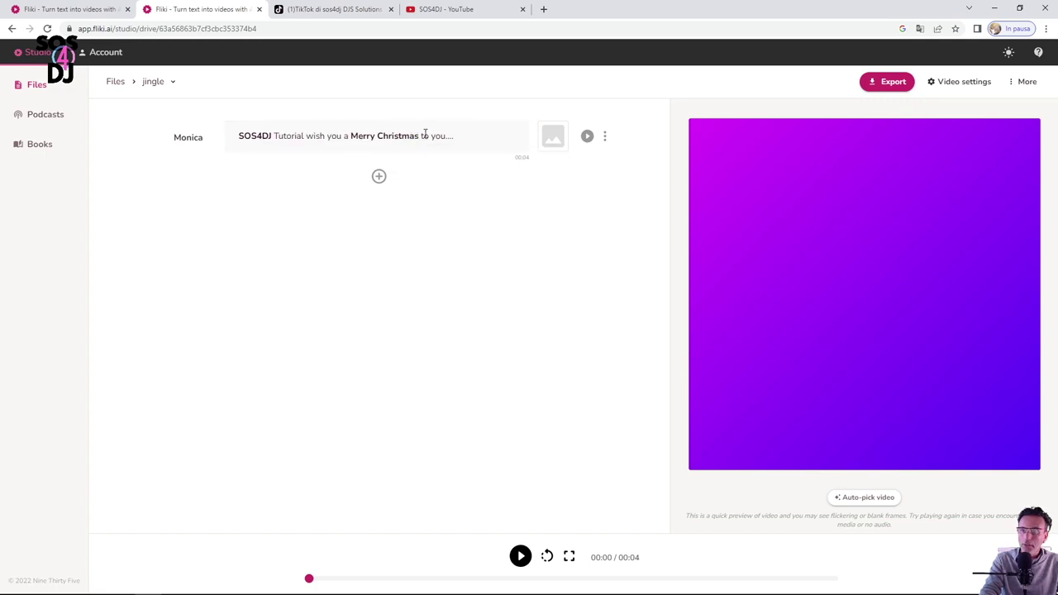
Step: Try to insert a 2-second pause right after "Merry Christmas" in the jingle text
click(446, 136)
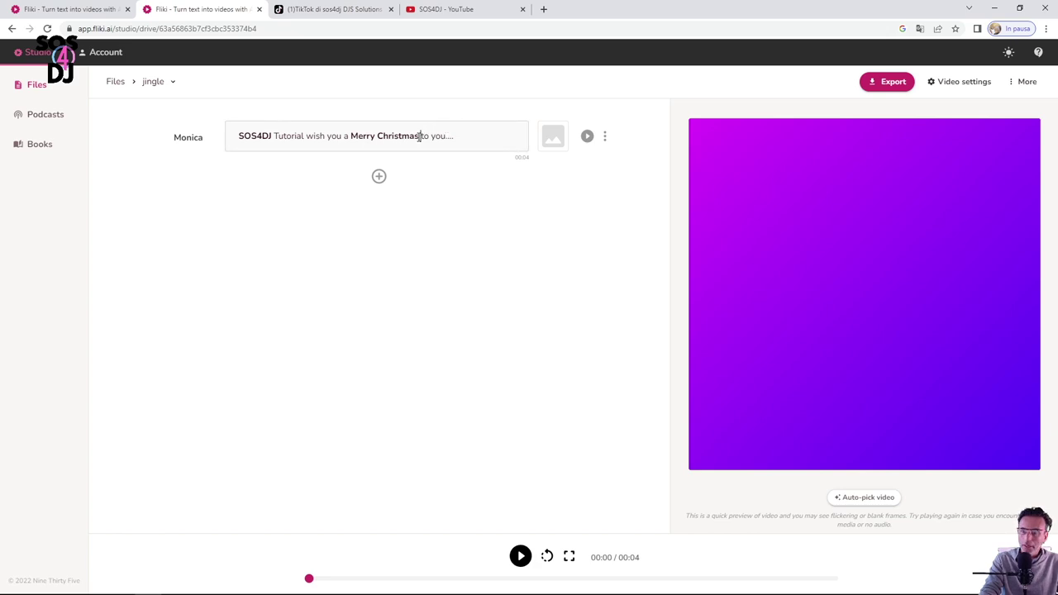
double_click(421, 135)
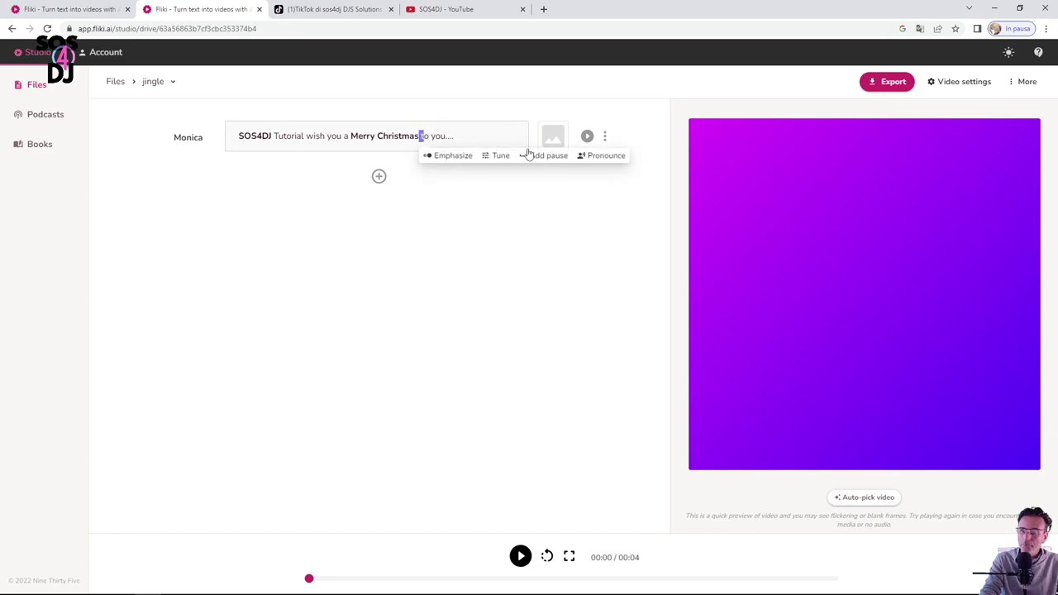
click(552, 157)
text(2)
click(577, 117)
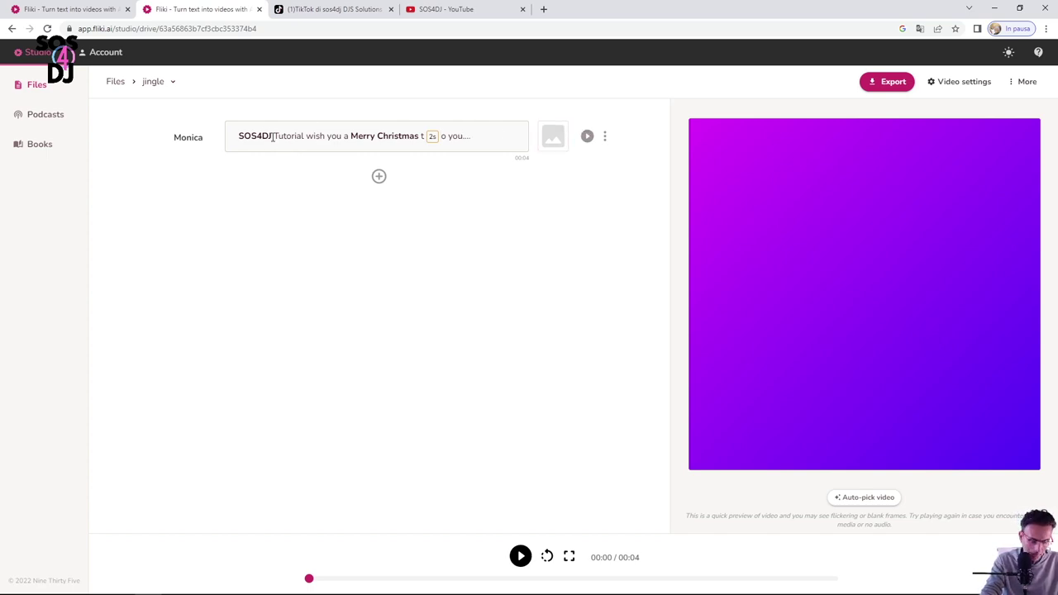
Step: Add a comma after "Tutorial" in the jingle text and play the section
click(302, 138)
text(,)
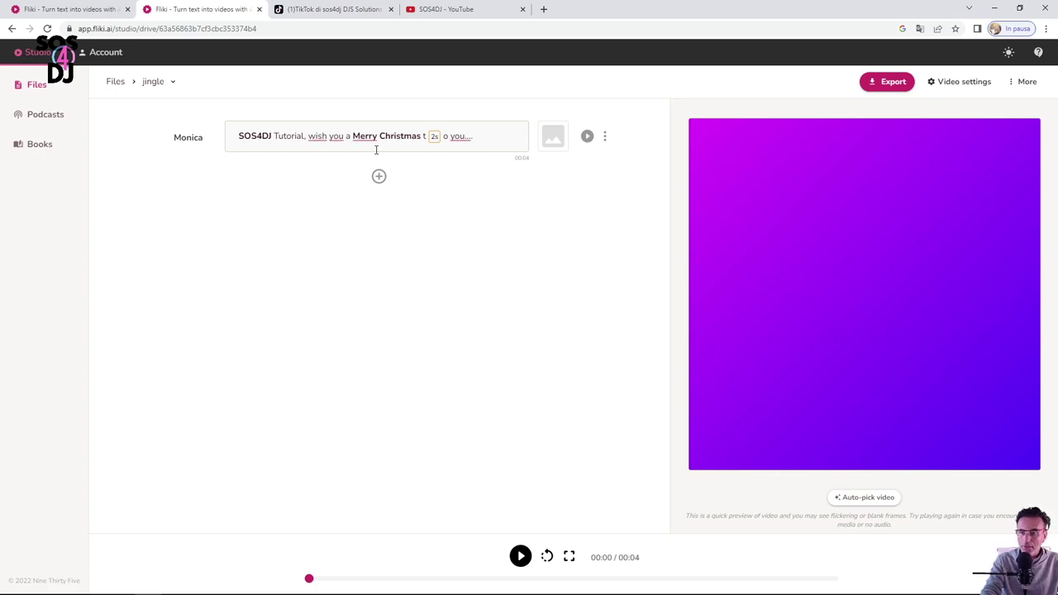
click(587, 136)
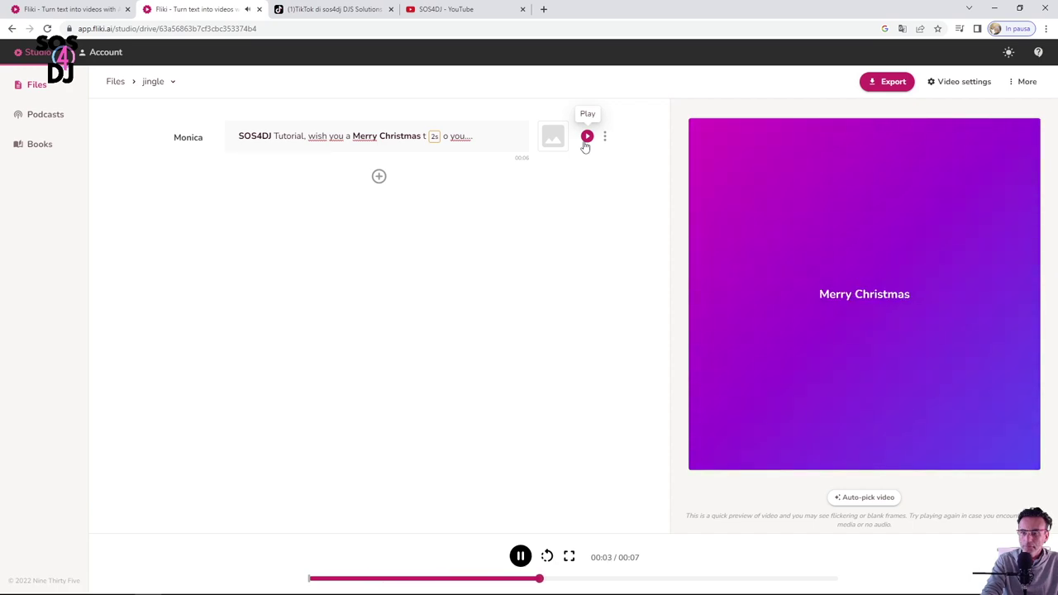
Step: Reposition the 2-second pause between "Merry Christmas" and "to you" so that it no longer splits the word "to"
click(431, 142)
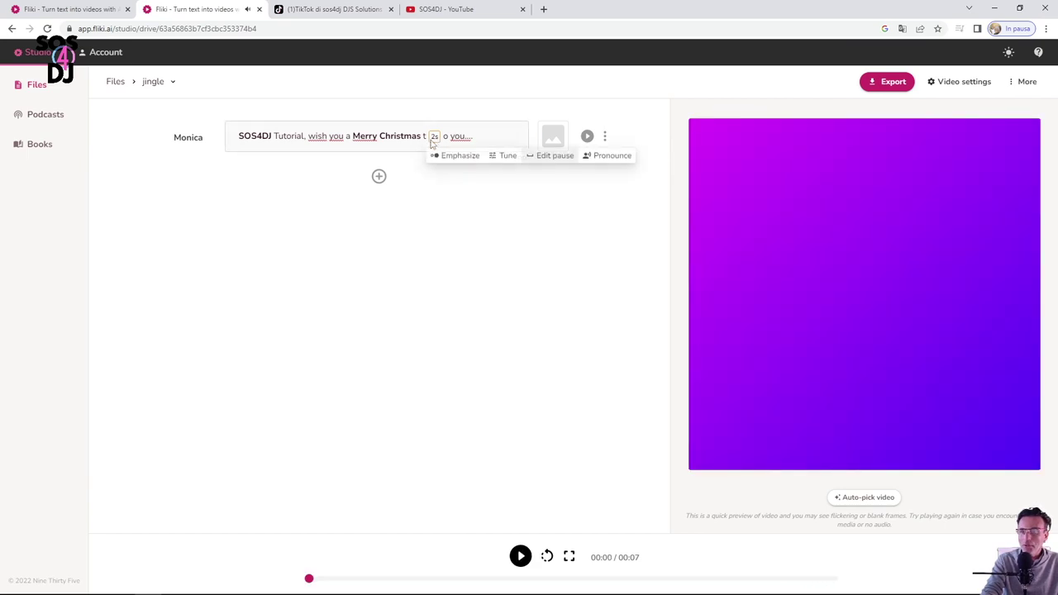
click(422, 137)
click(435, 138)
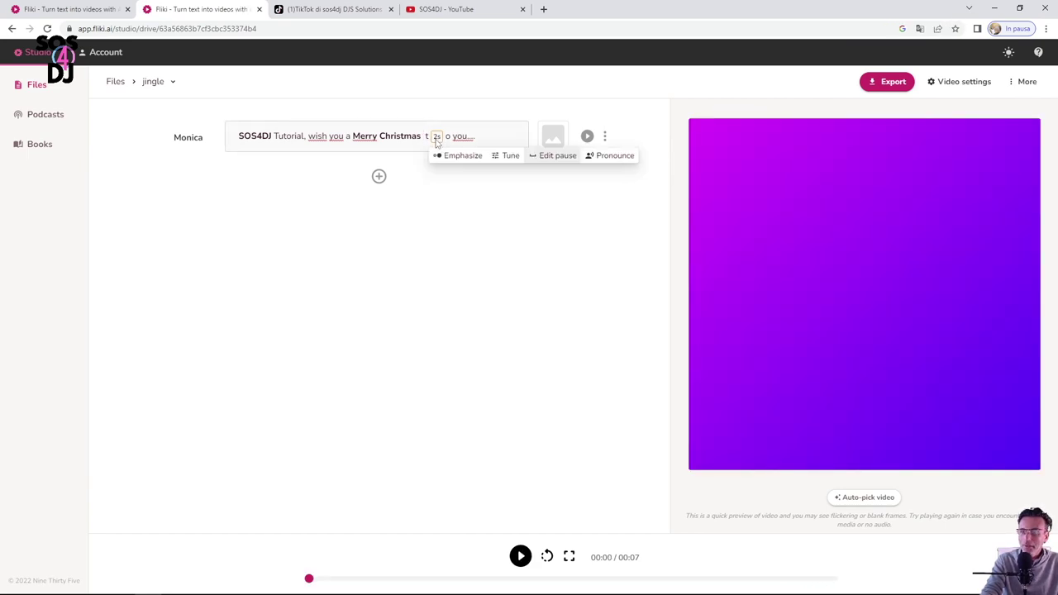
click(436, 139)
double_click(436, 139)
click(542, 157)
text(2)
click(576, 116)
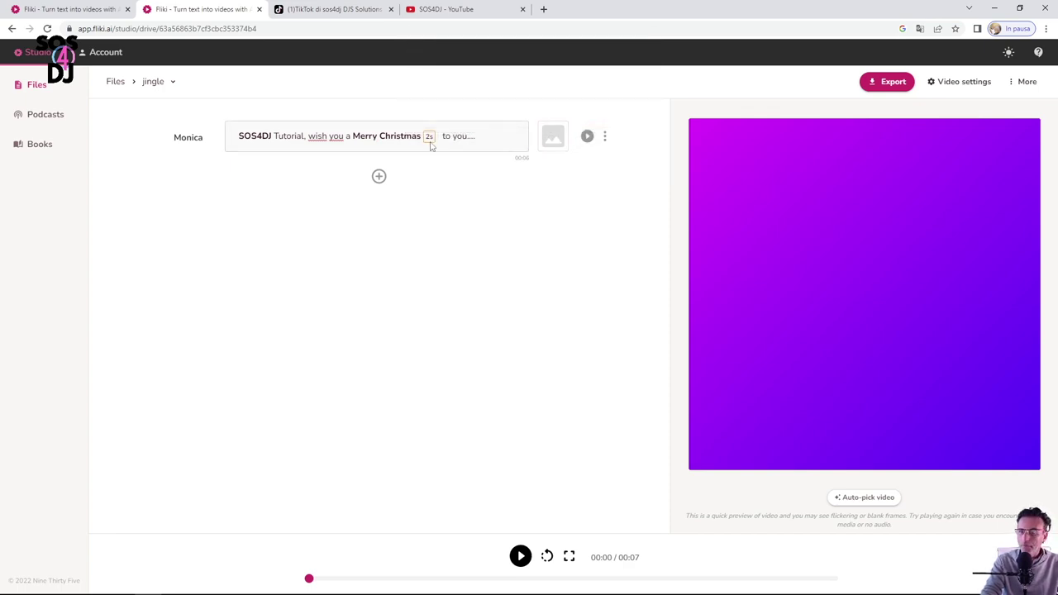
click(546, 201)
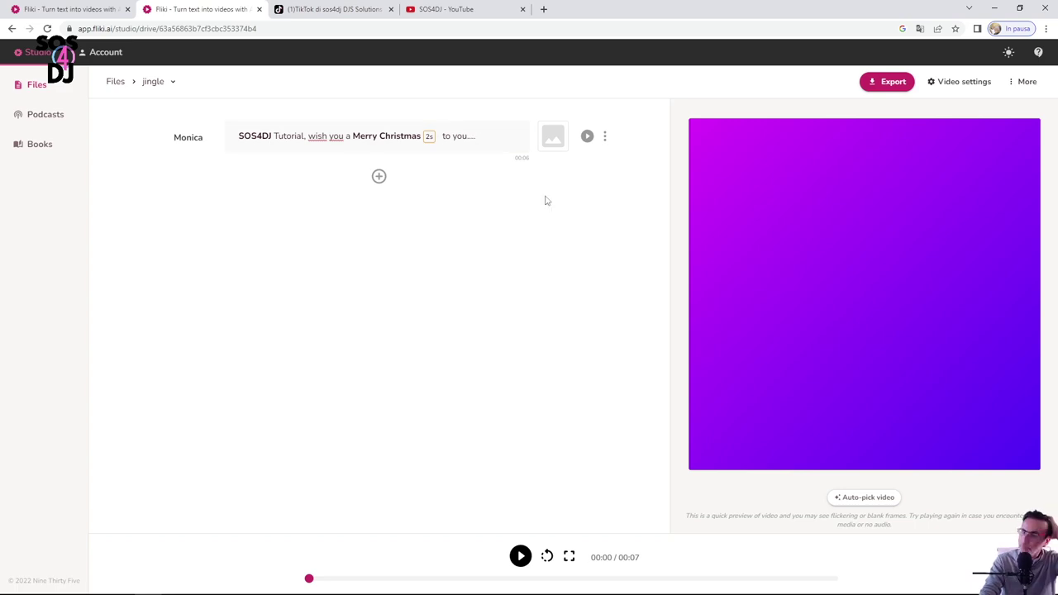
Step: Examine the section's custom duration, audio file upload and download options, cancelling each dialog
click(605, 135)
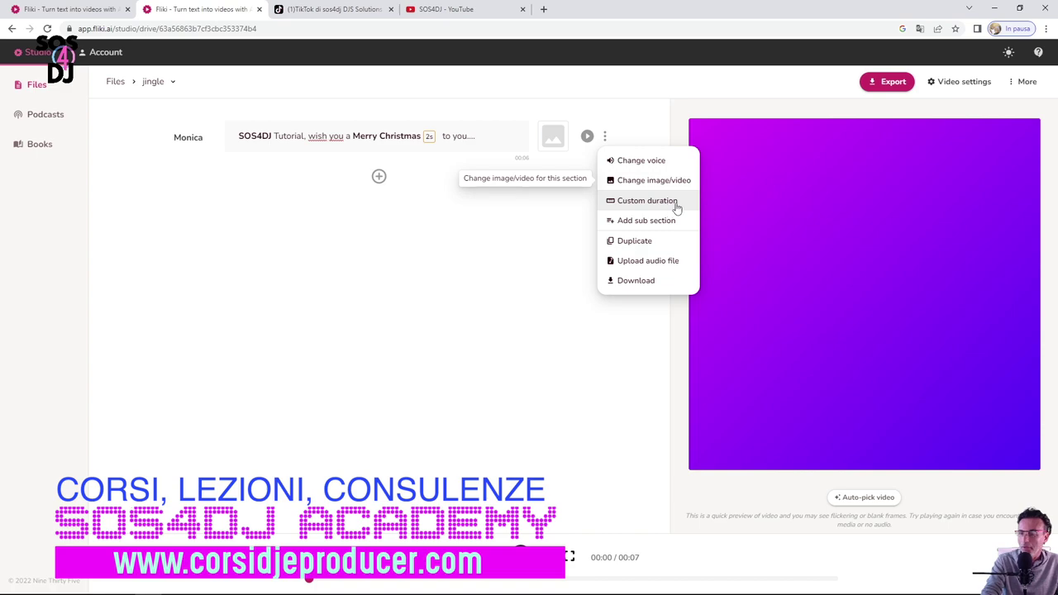
click(638, 207)
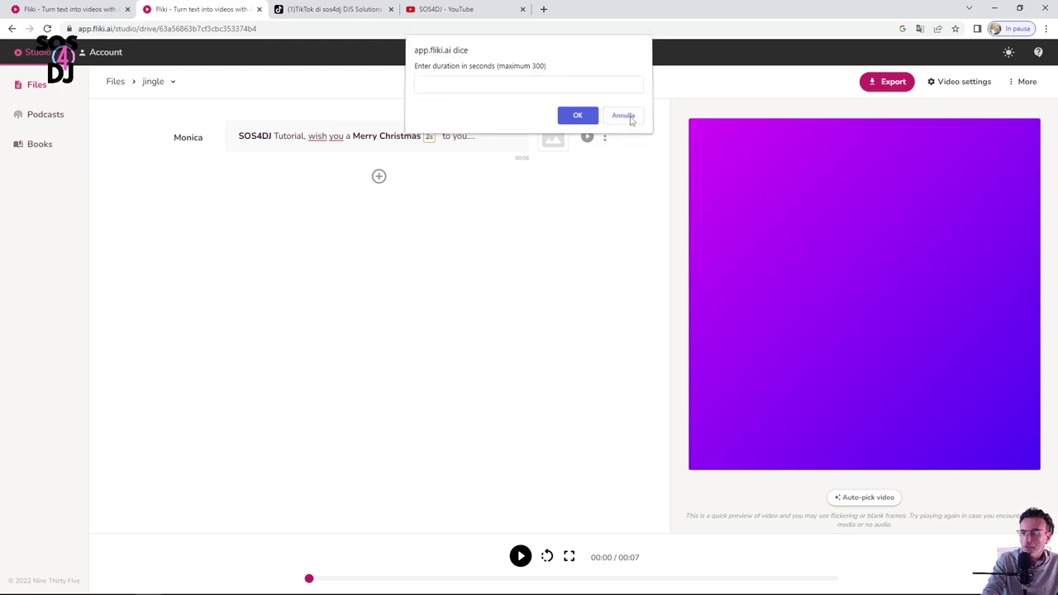
click(624, 116)
click(604, 136)
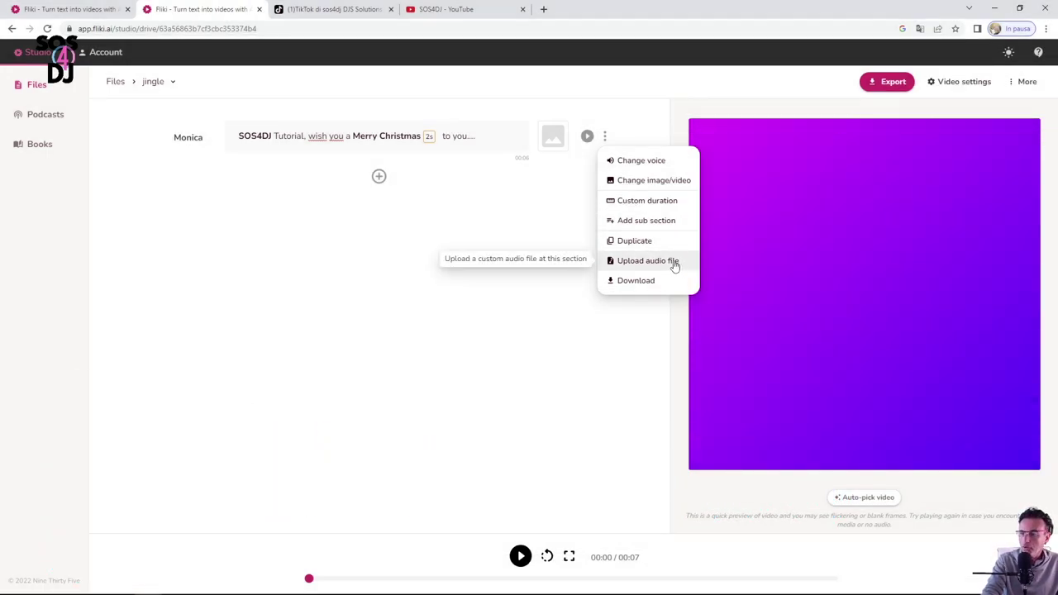
click(674, 265)
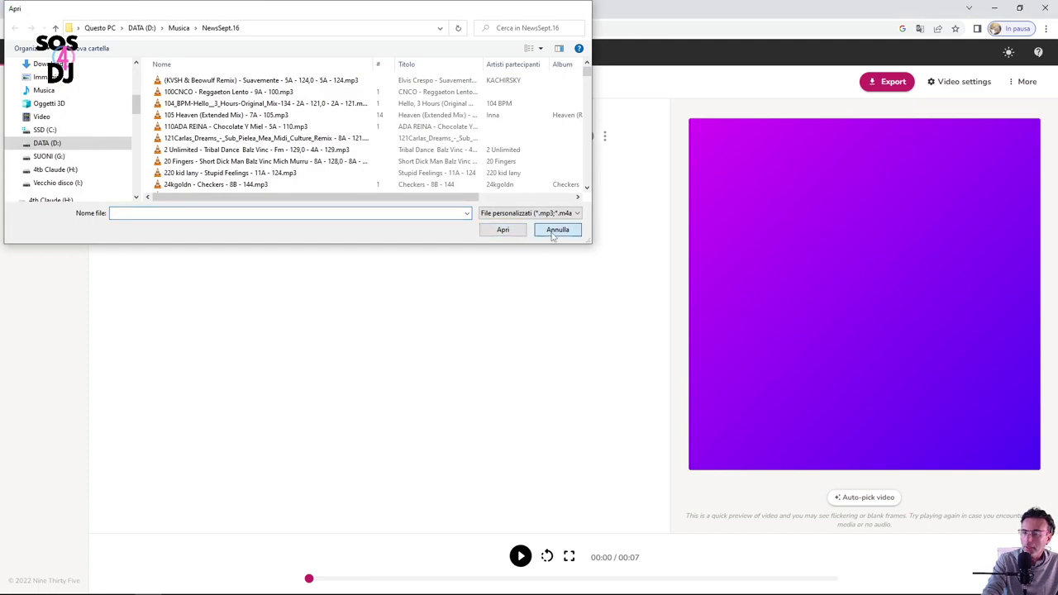
click(556, 232)
click(605, 137)
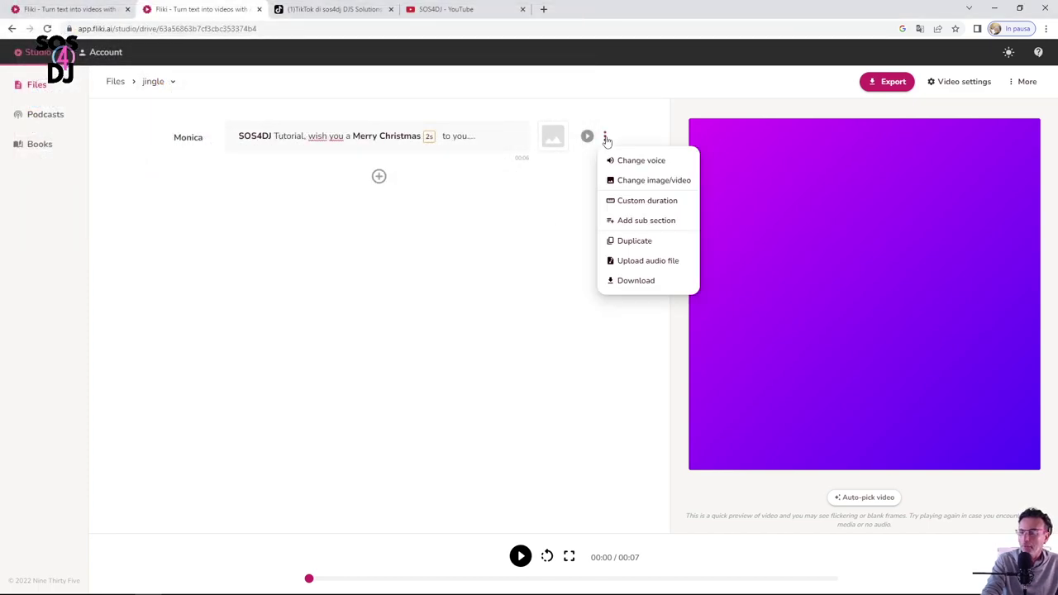
click(650, 285)
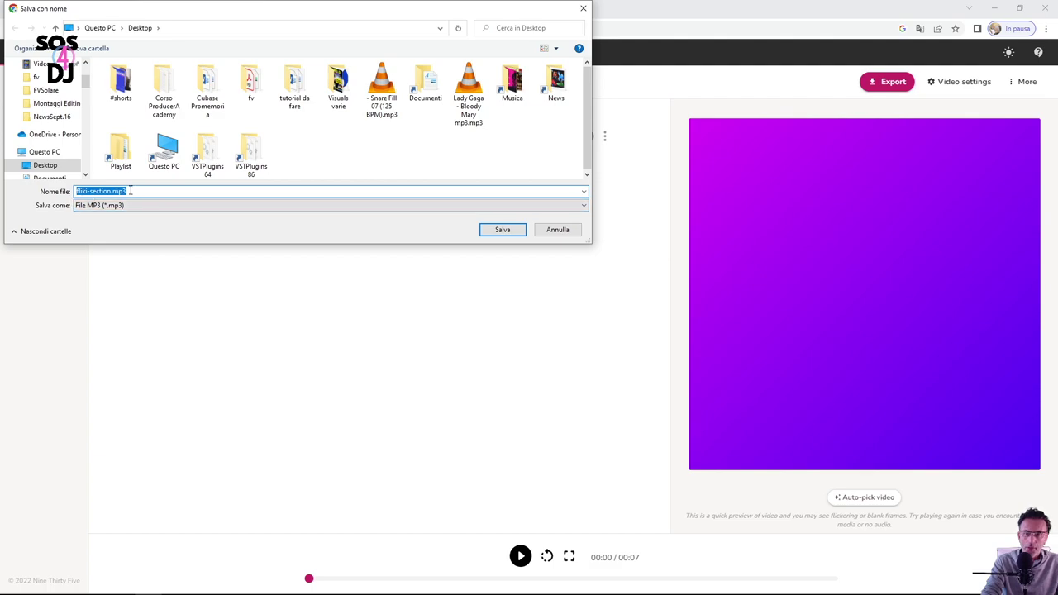
click(549, 229)
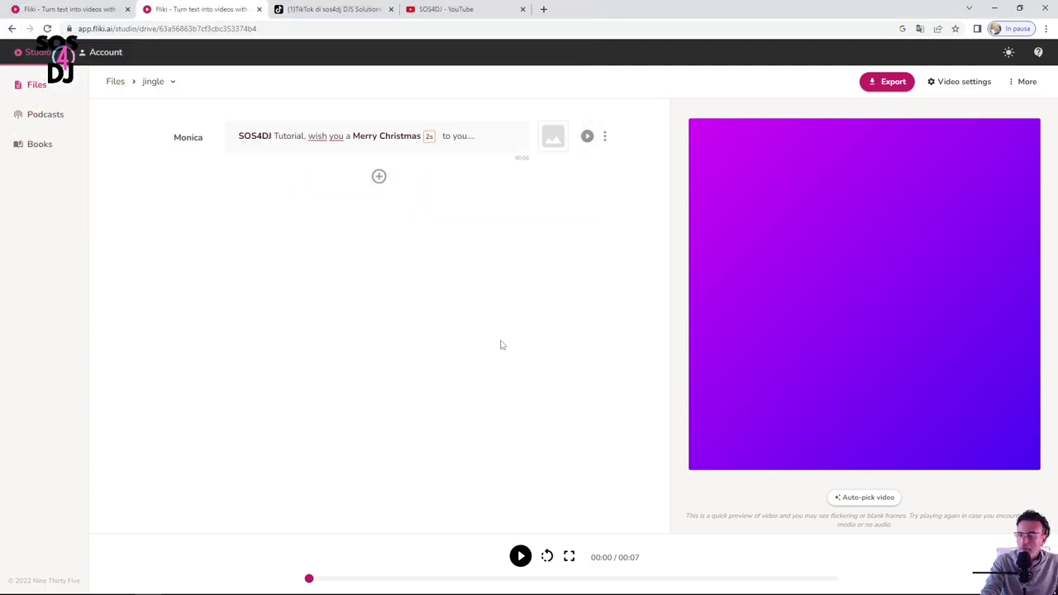
Step: Try the Portrait and Landscape sizes in the video settings, ending back on Square (Instagram, Twitter, LinkedIn)
click(962, 83)
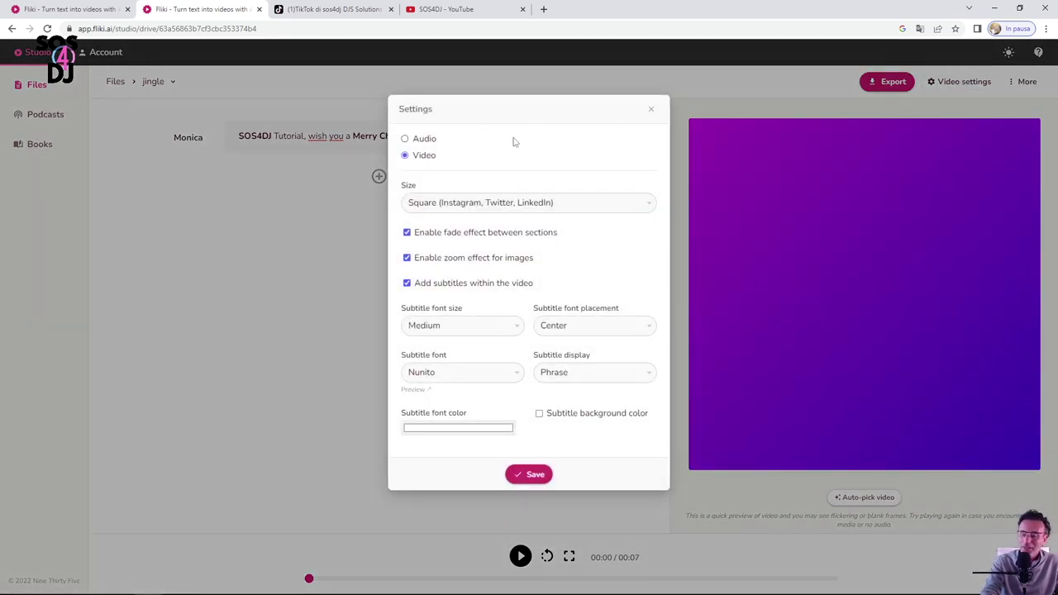
click(651, 109)
click(941, 81)
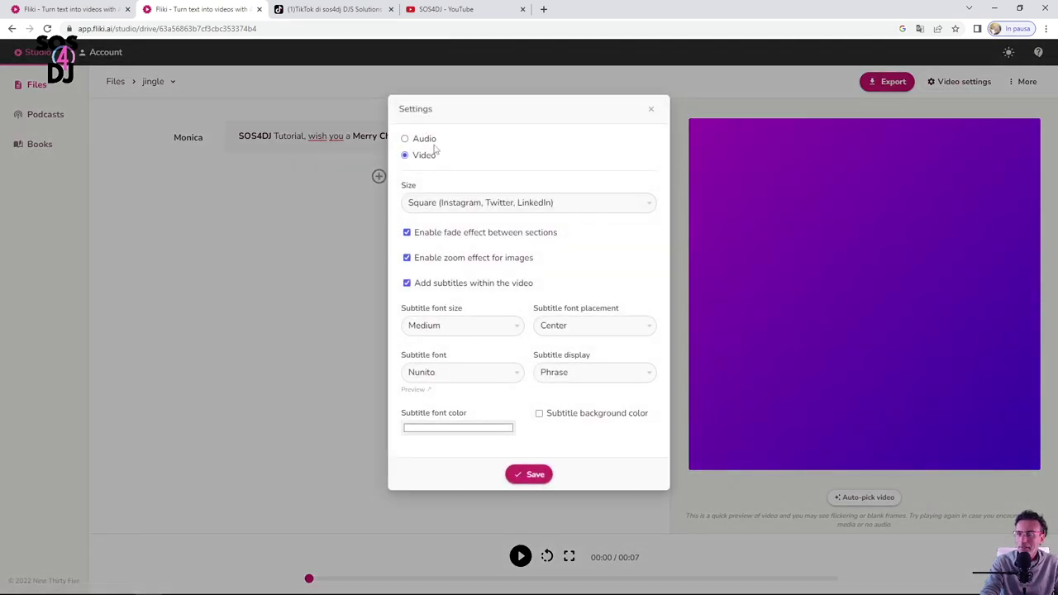
click(616, 203)
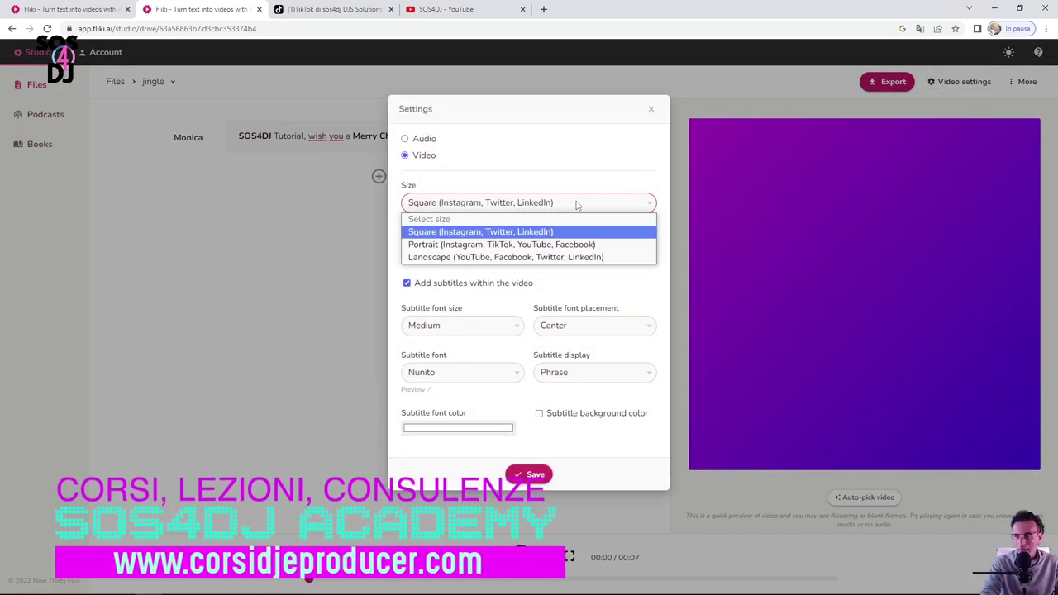
click(542, 246)
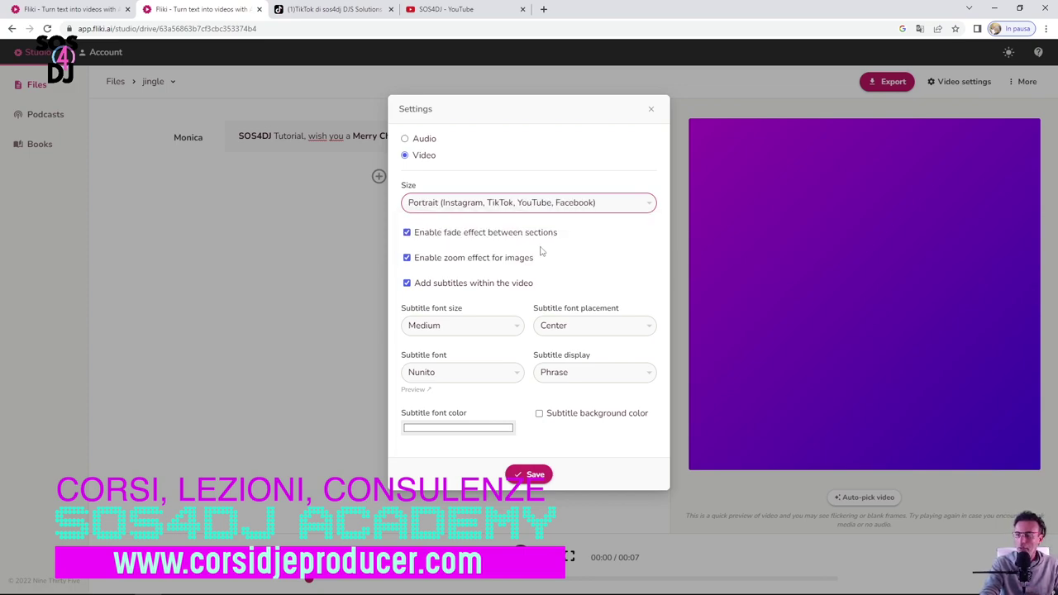
click(649, 207)
click(523, 258)
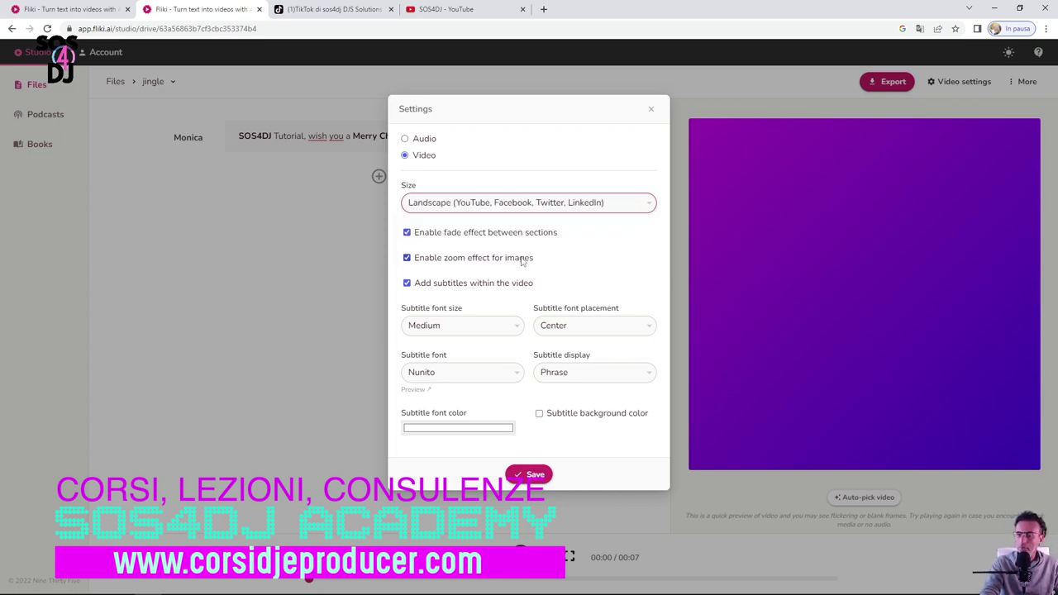
click(647, 207)
click(512, 234)
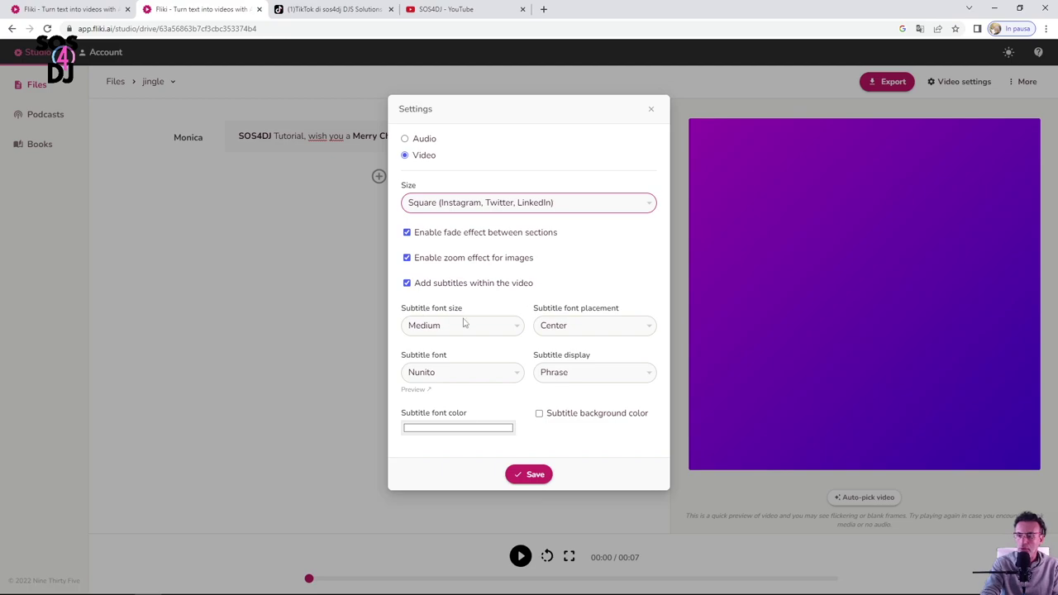
Step: Review the available subtitle font sizes, font placements and subtitle fonts without changing them
click(504, 329)
click(504, 329)
click(588, 329)
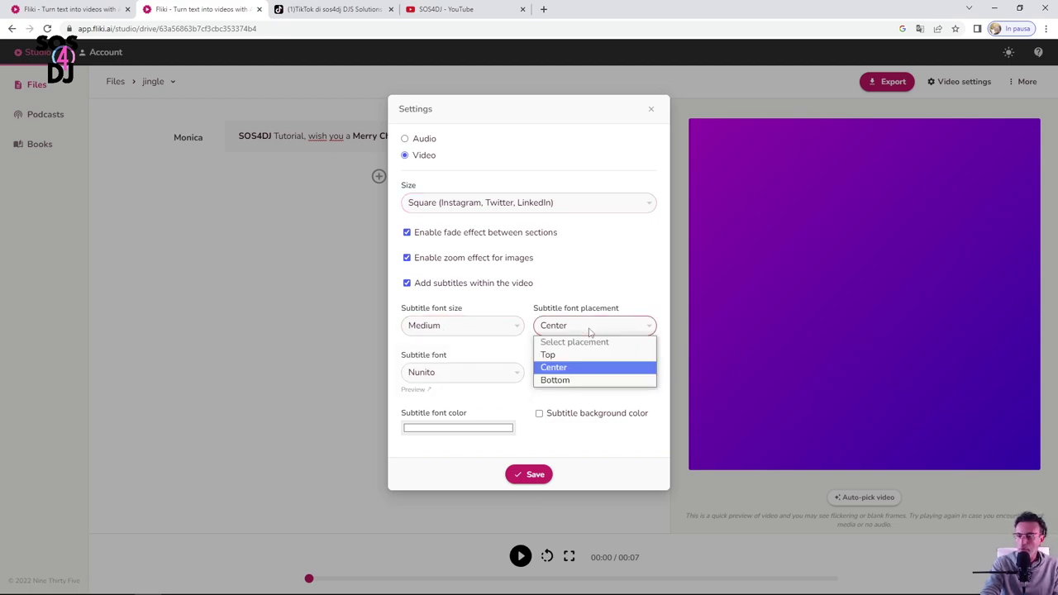
click(463, 374)
click(465, 376)
click(465, 377)
Step: Set the subtitle display to Word so the subtitles show one word at a time
click(590, 374)
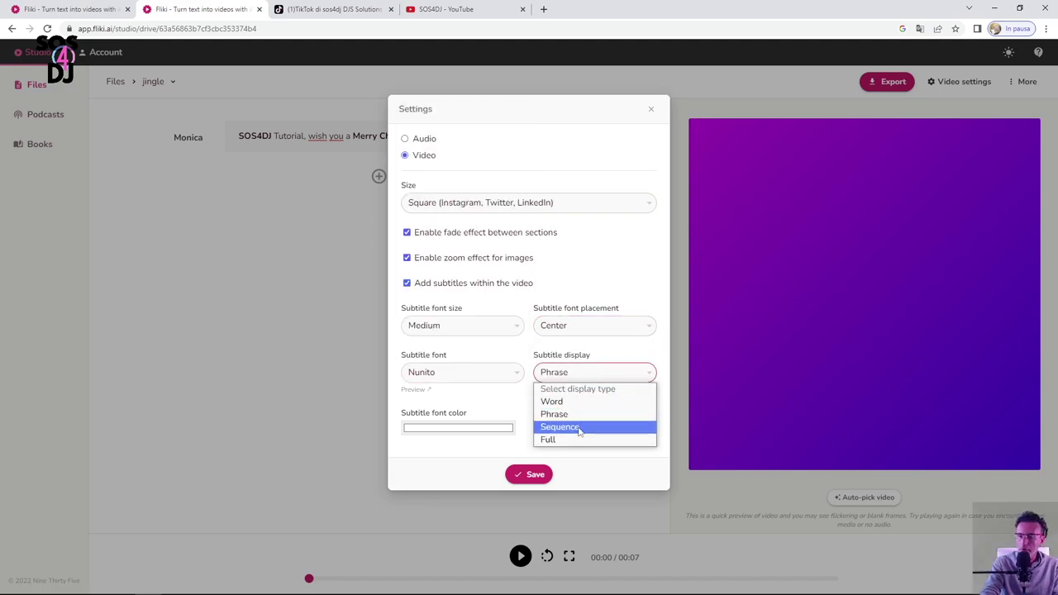
click(591, 428)
click(565, 441)
click(576, 374)
click(569, 402)
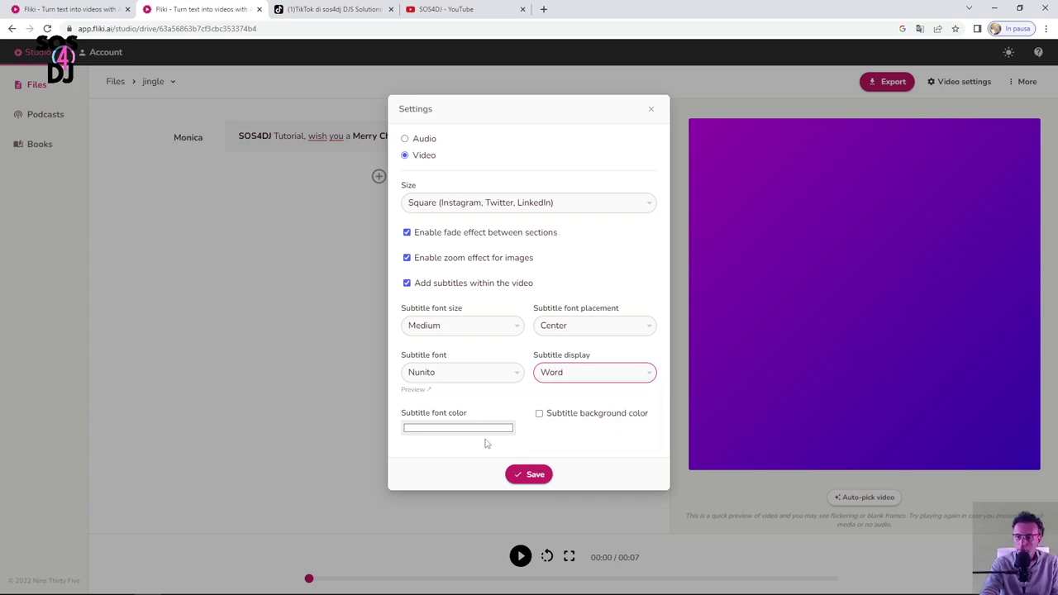
Step: Set the subtitle font color to lime green, keep the subtitle background color off and save the video settings
click(464, 429)
drag(462, 528, 495, 521)
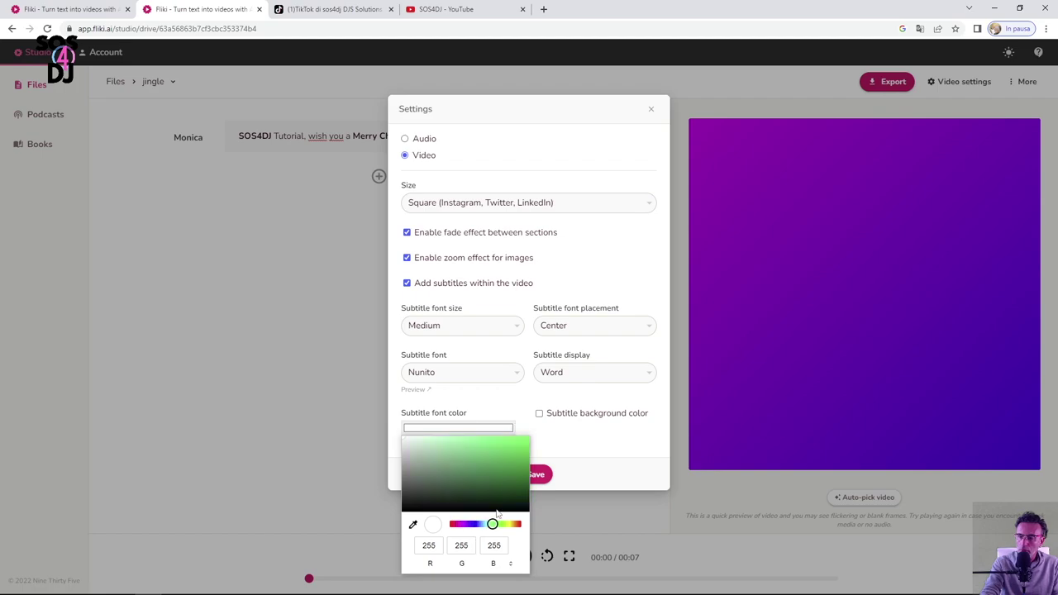
click(495, 463)
click(501, 526)
click(539, 413)
click(539, 414)
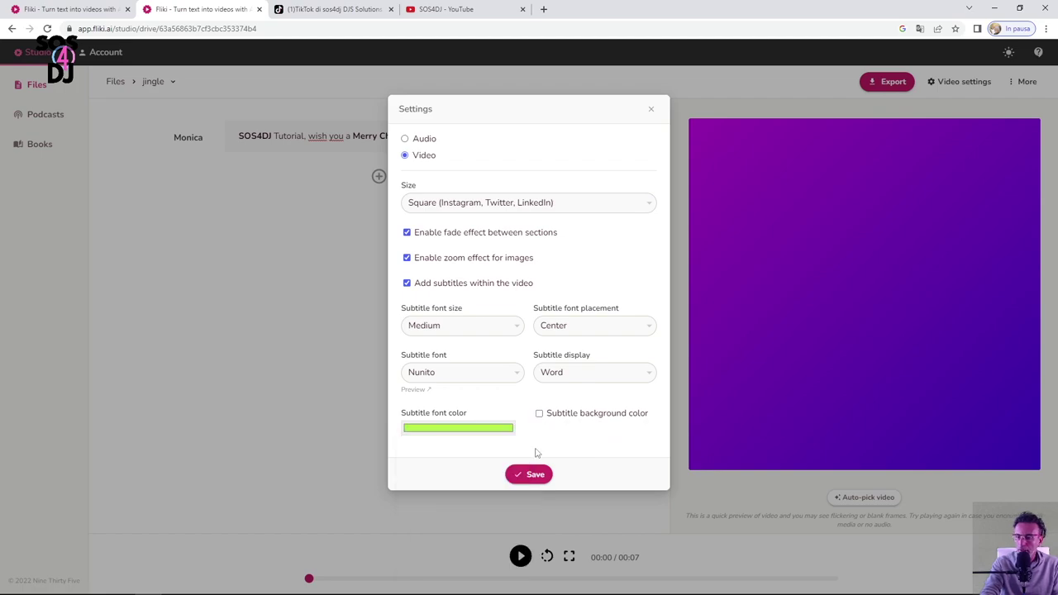
click(529, 475)
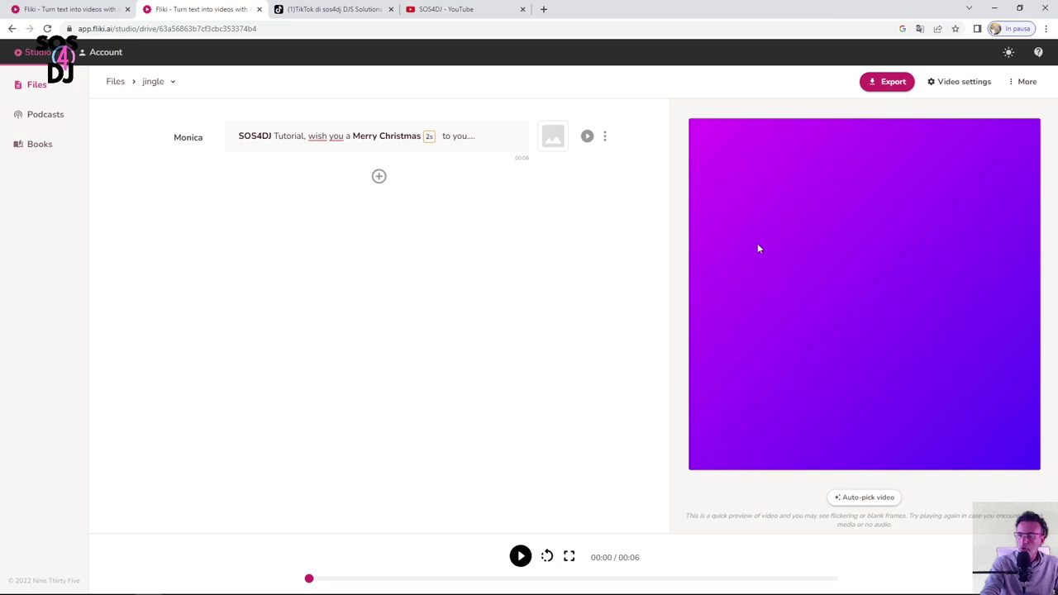
Step: Browse the stock media for the jingle section and generate an AI Art image from the instruction "siamese cat"
click(556, 140)
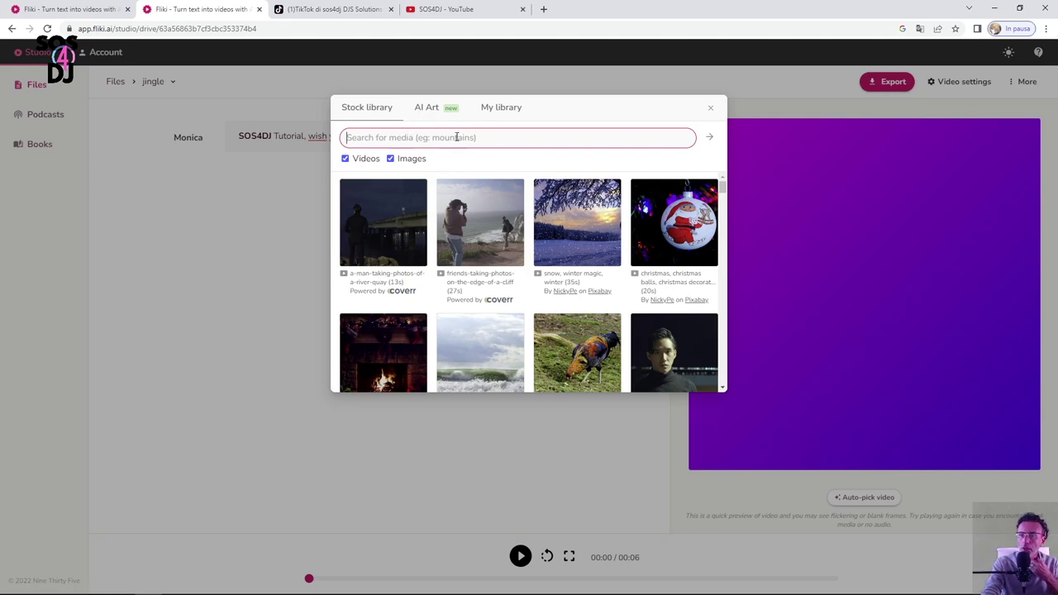
scroll(711, 191, down, 5)
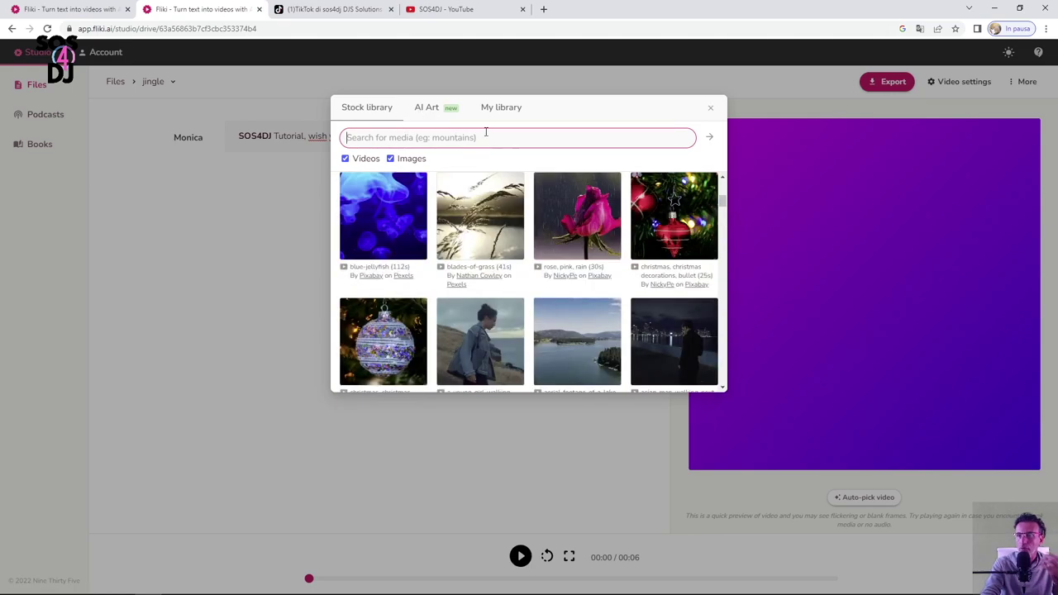
click(431, 111)
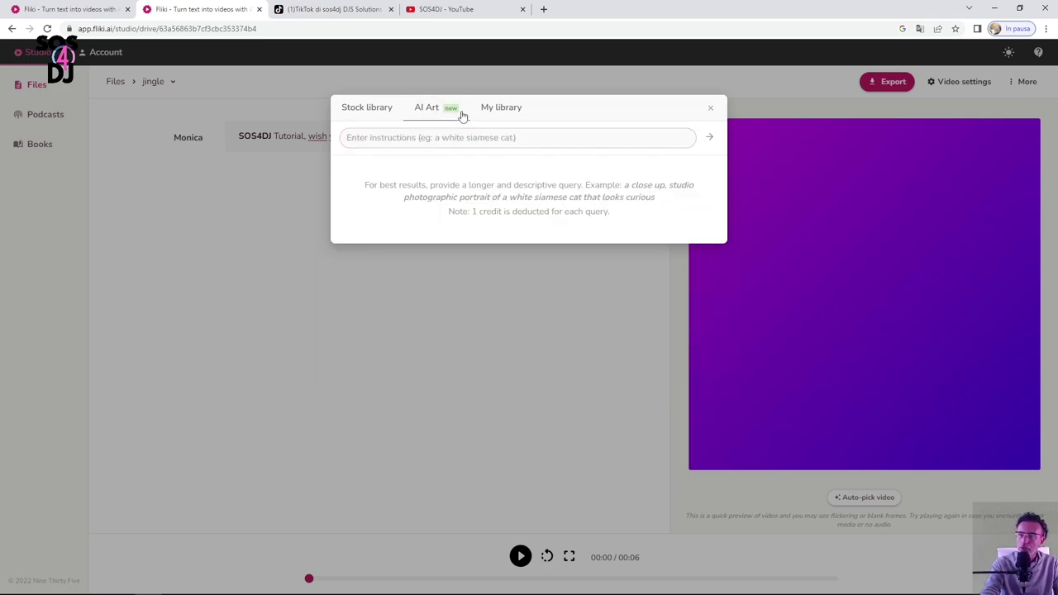
click(464, 135)
text(s)
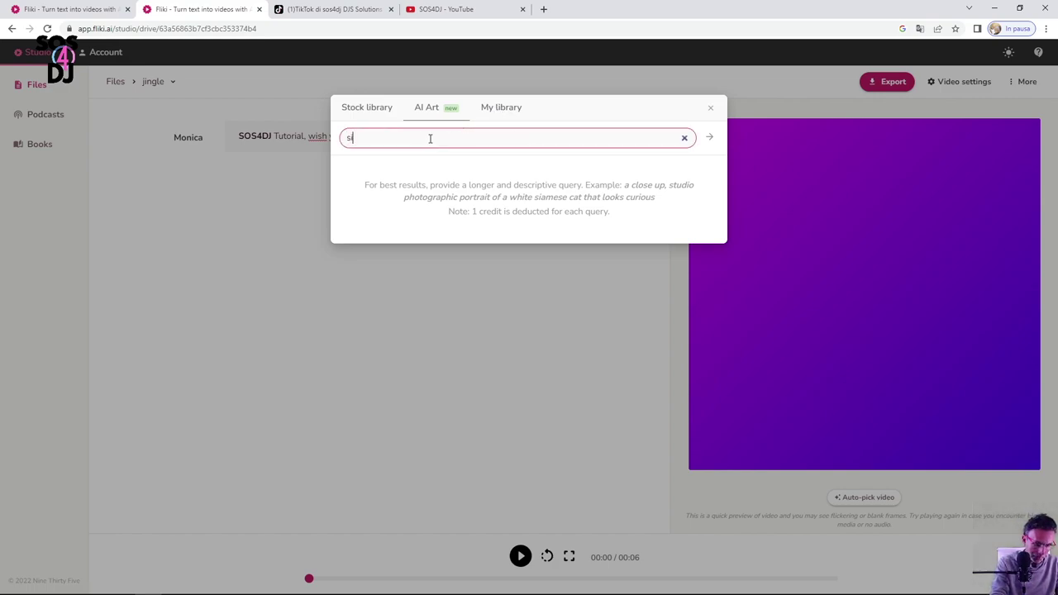
text(iamese cat)
click(710, 139)
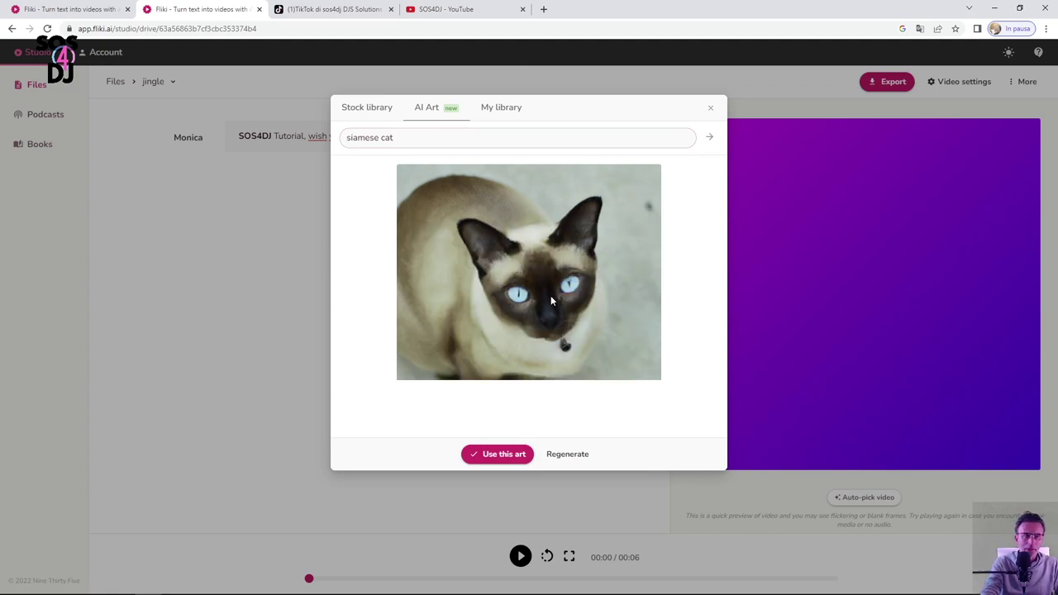
Step: Use the a-rocky-coast video from the personal media library as the section's background and play the preview
click(500, 109)
click(360, 147)
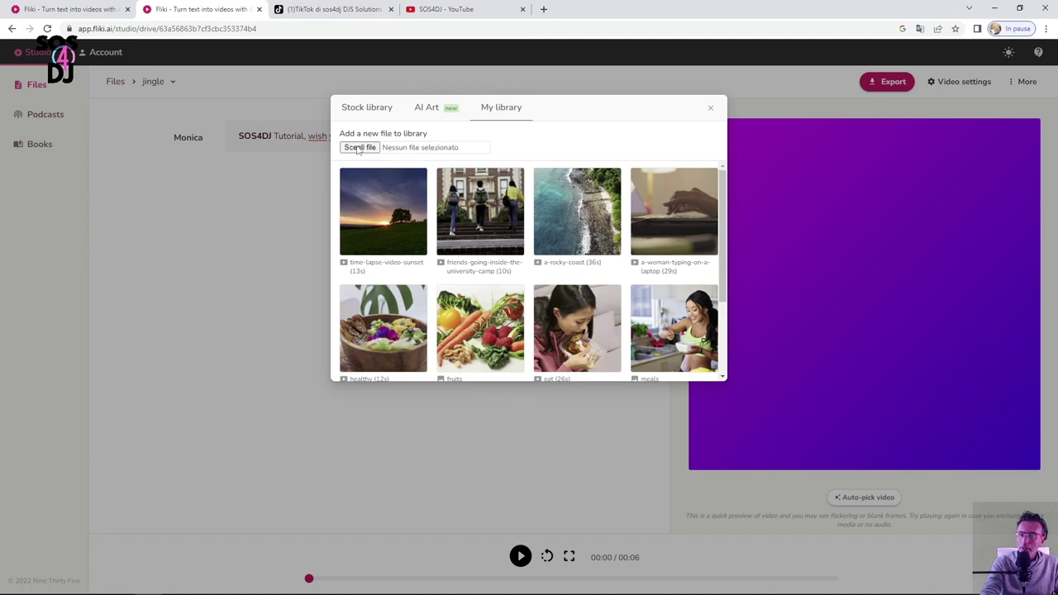
click(555, 230)
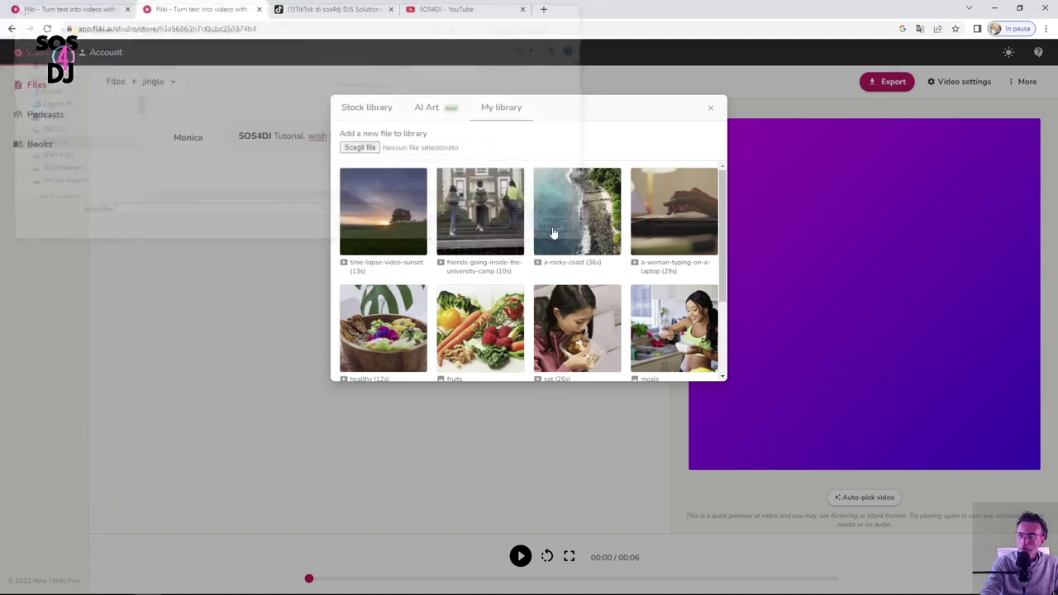
scroll(538, 258, down, 2)
scroll(538, 258, up, 2)
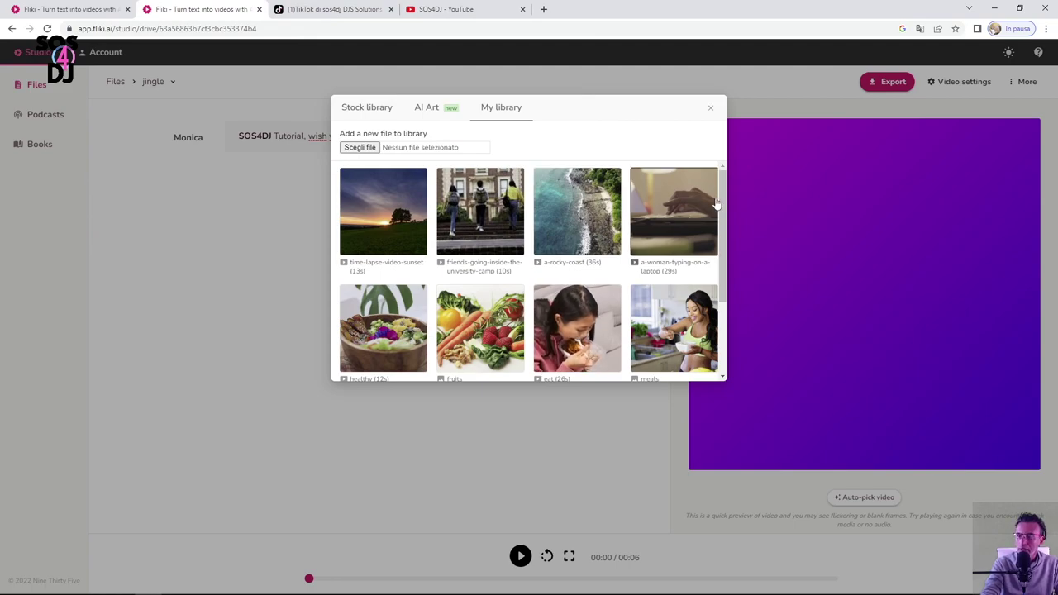
click(549, 231)
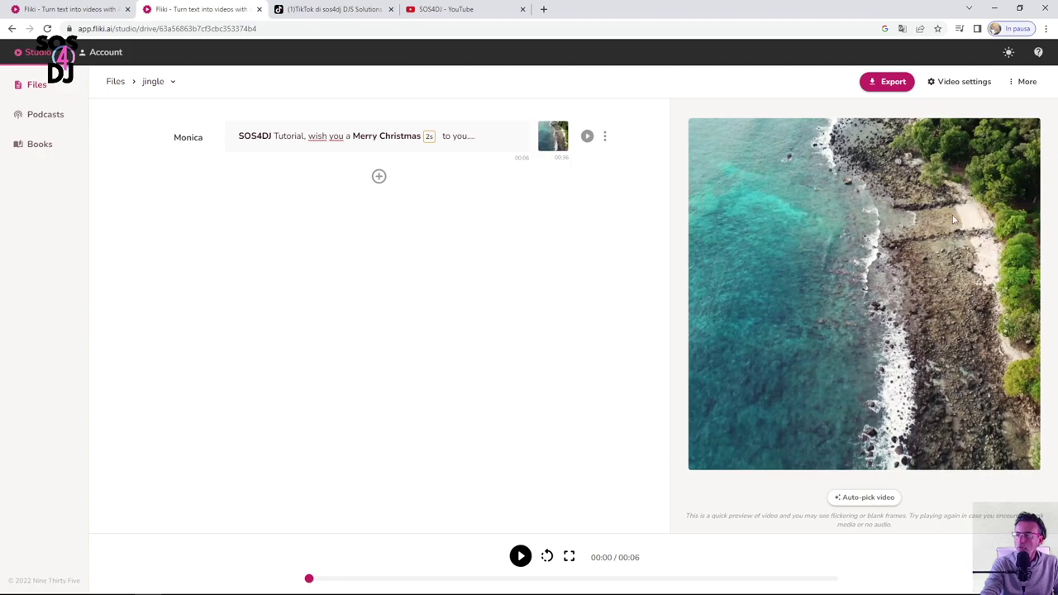
click(521, 558)
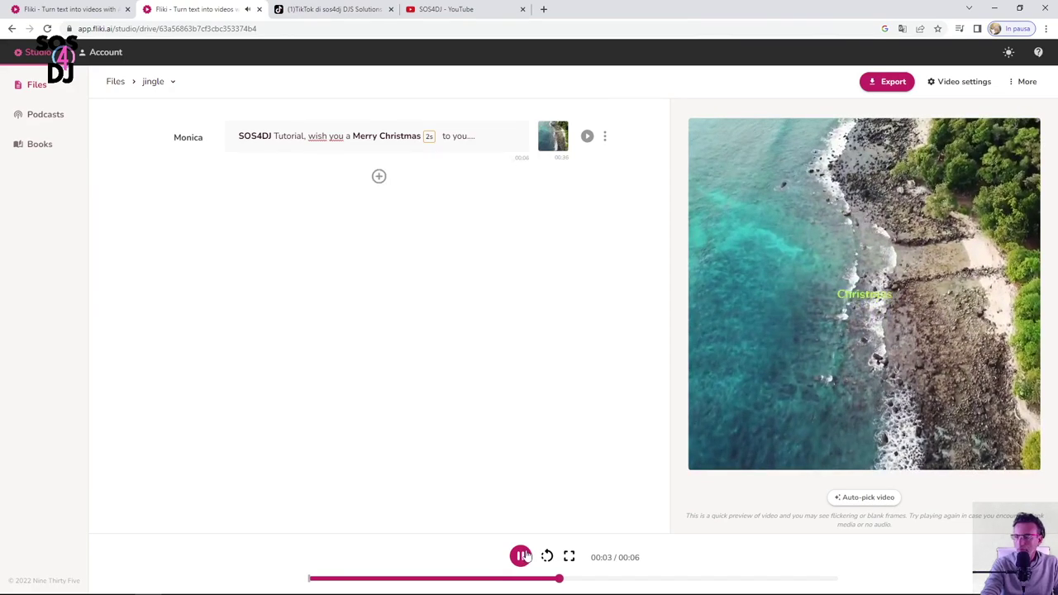
click(523, 557)
Step: Set the subtitle font size to Extra large and the placement to Top, save, and replay the preview from near the start
click(955, 82)
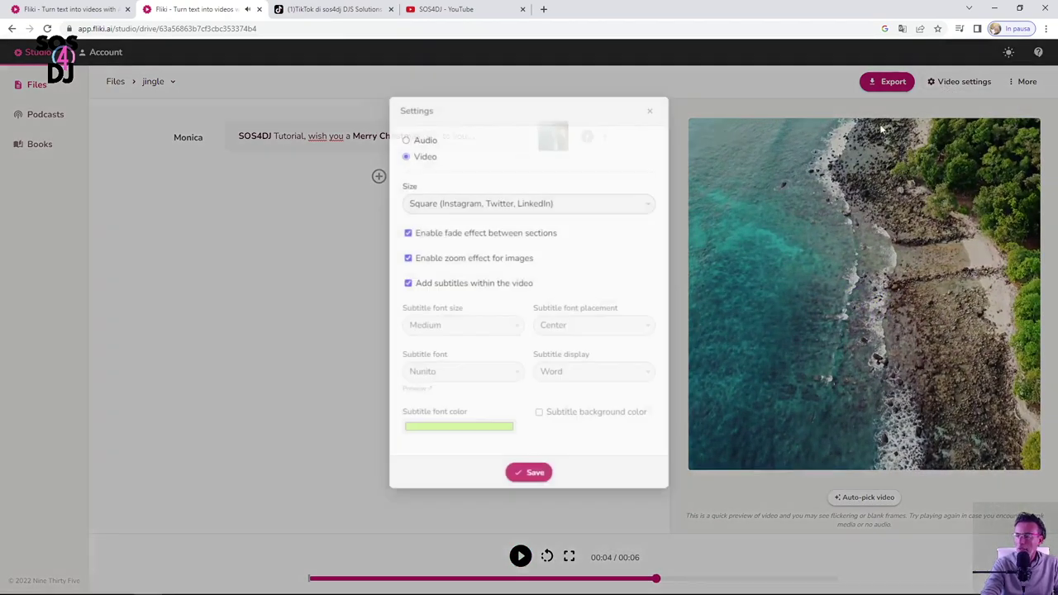
click(511, 327)
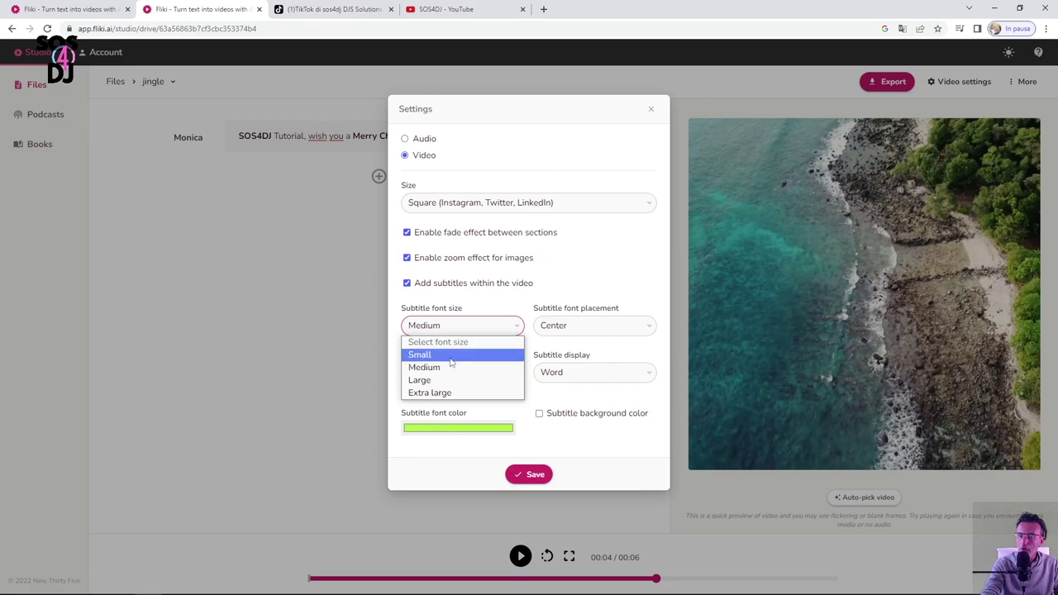
click(443, 395)
click(607, 330)
click(552, 354)
click(537, 474)
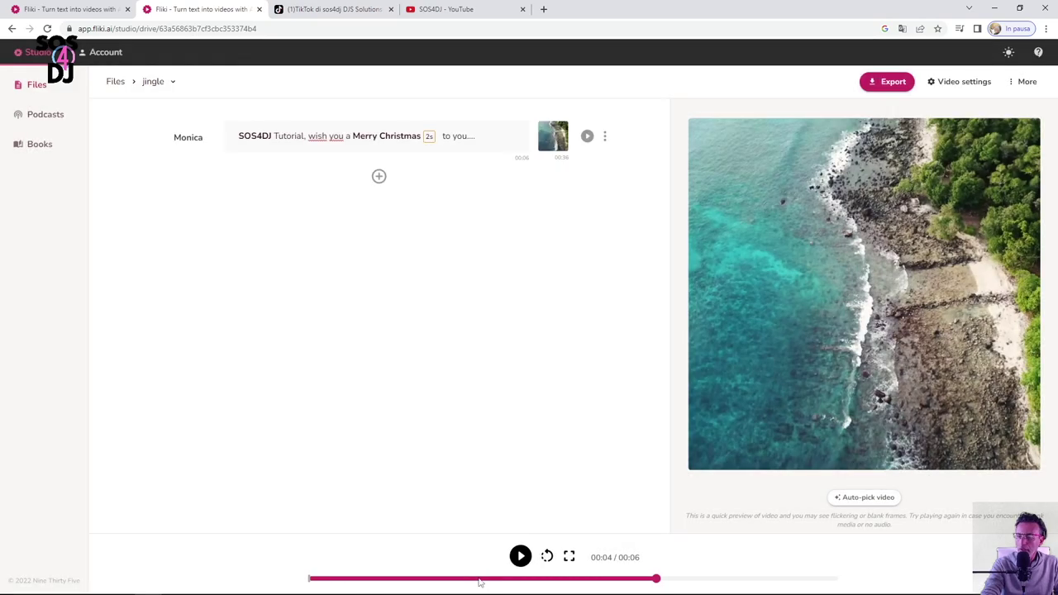
drag(370, 579, 345, 581)
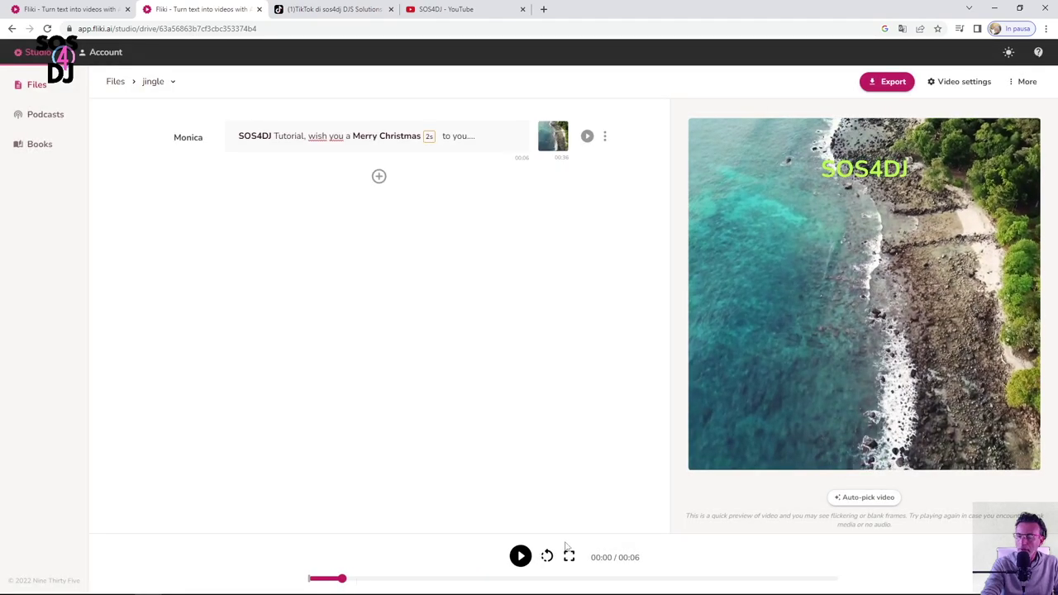
click(520, 557)
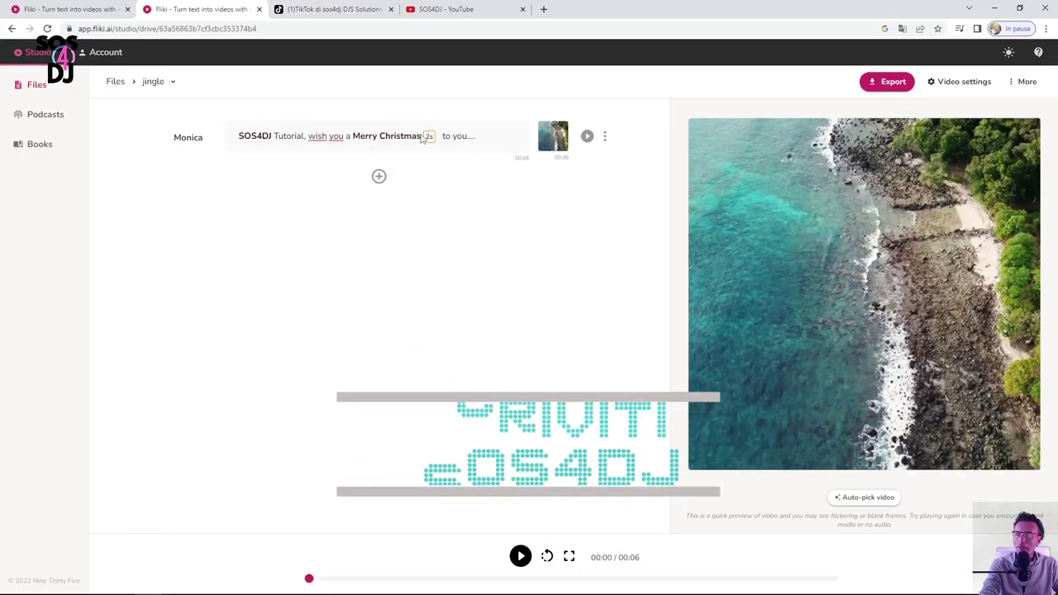
Step: Examine the voice adjustment options for "SOS4DJ", "Merry Christmas" and "wish you" in the jingle text
drag(273, 138, 240, 137)
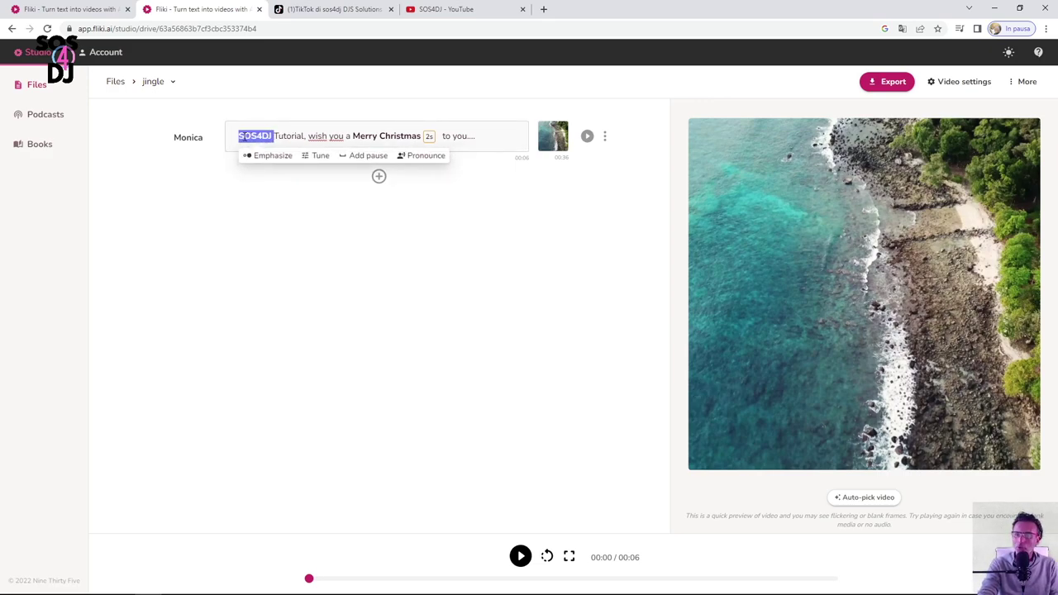
click(430, 162)
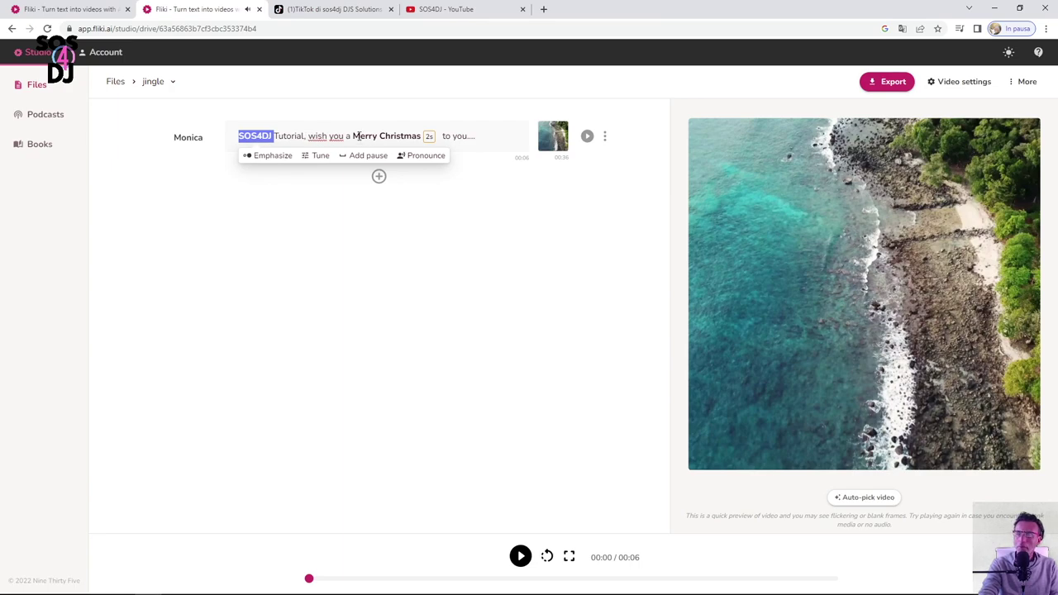
drag(353, 135, 421, 136)
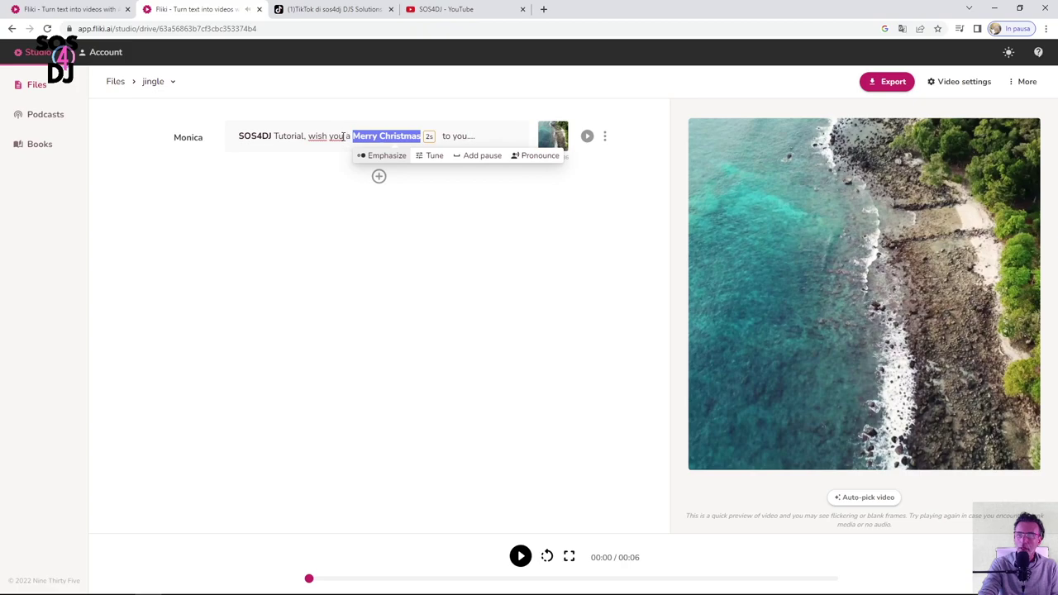
drag(342, 138, 309, 137)
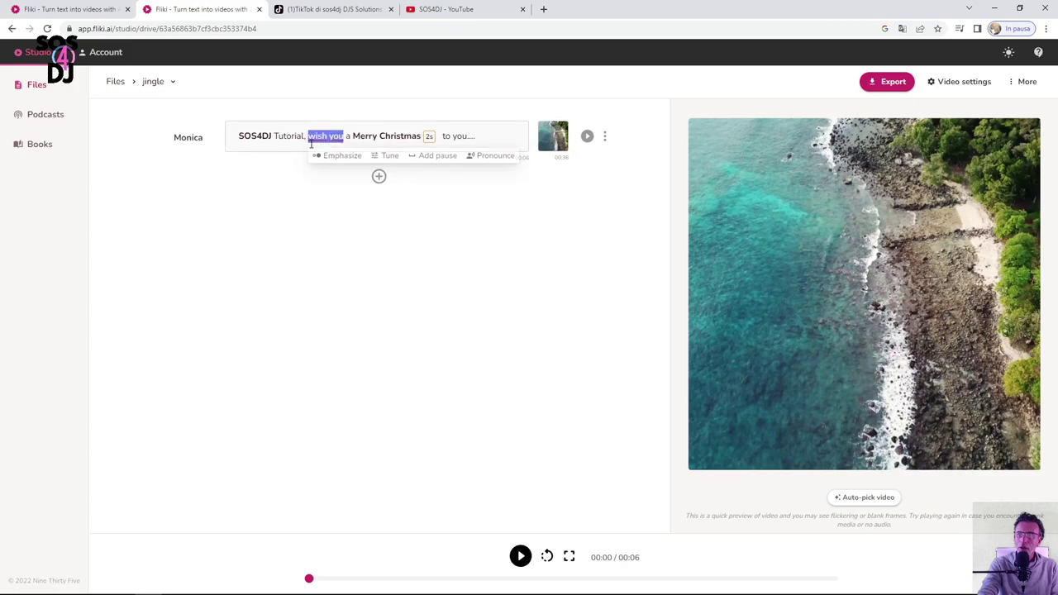
Step: Add "ANYWAYYYY" to the end of the jingle text and play the section
click(485, 135)
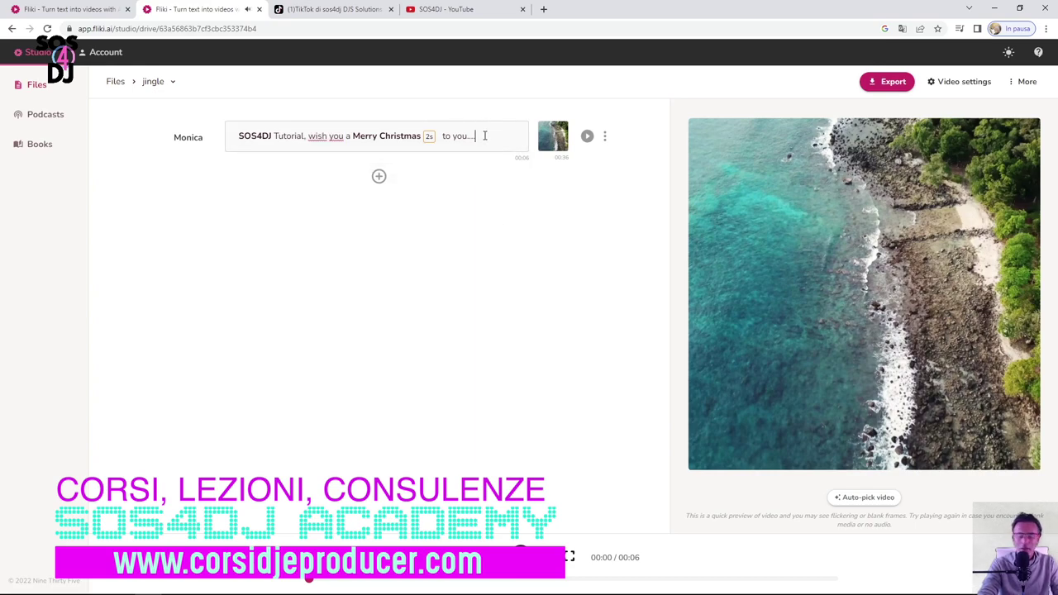
text(AN)
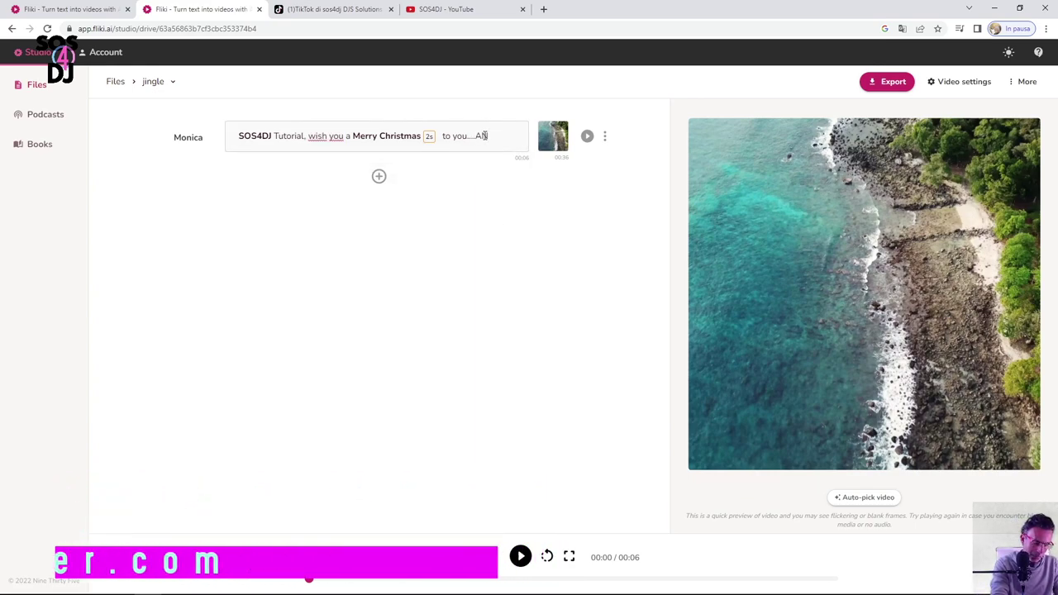
text(YWAYYYY)
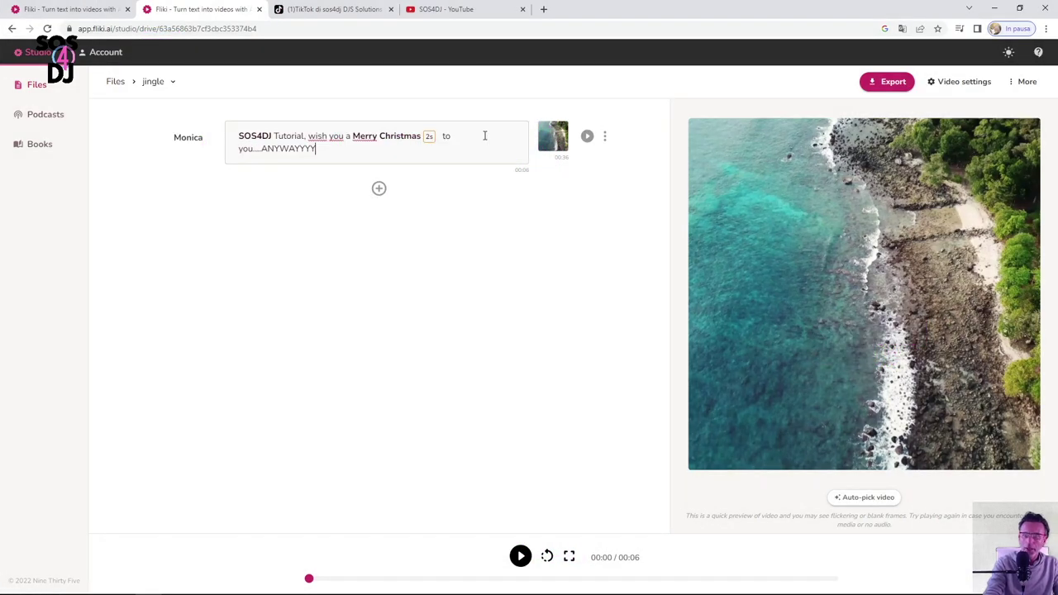
click(587, 136)
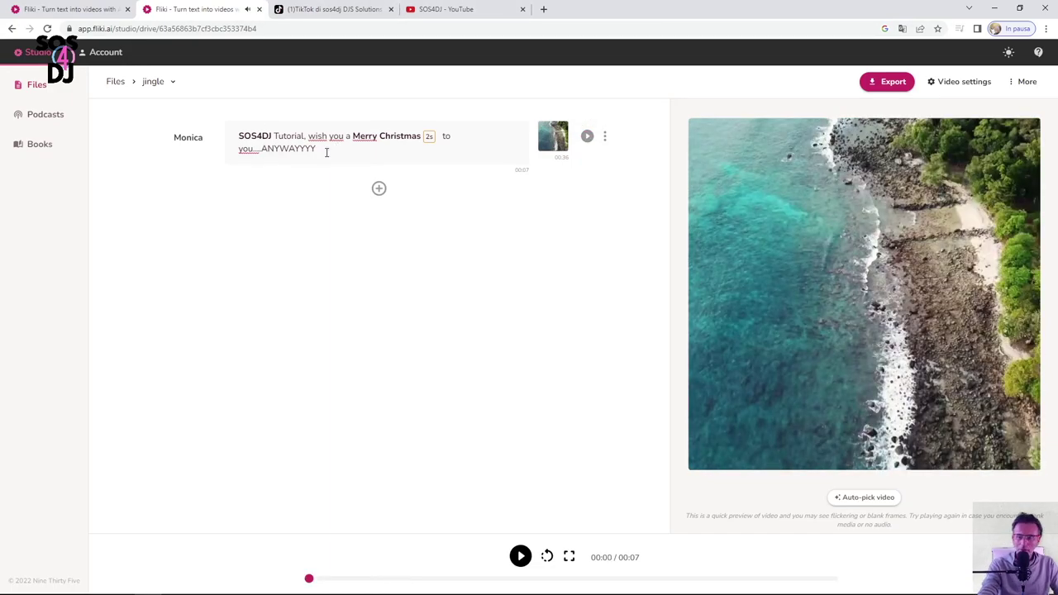
Step: Apply strong emphasis to "ANYWAYYYY" at the end of the jingle text
drag(327, 152, 261, 149)
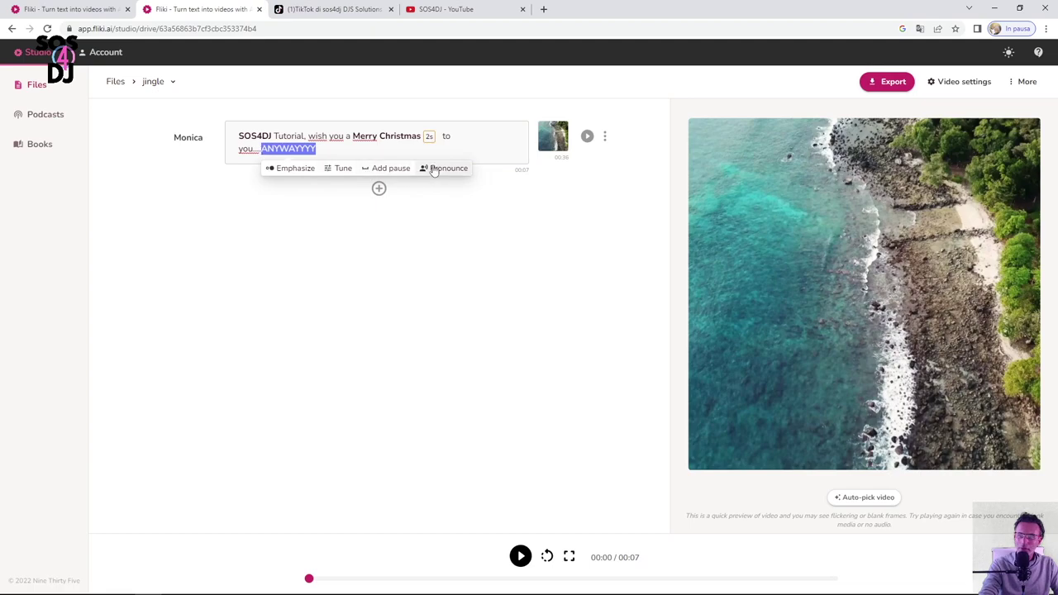
click(295, 168)
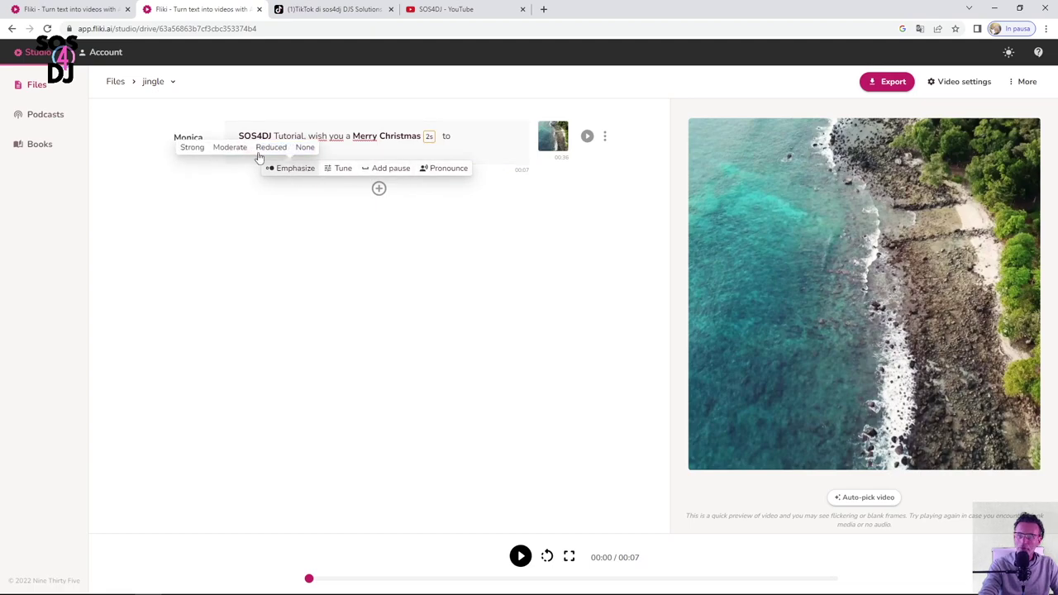
click(192, 148)
double_click(323, 150)
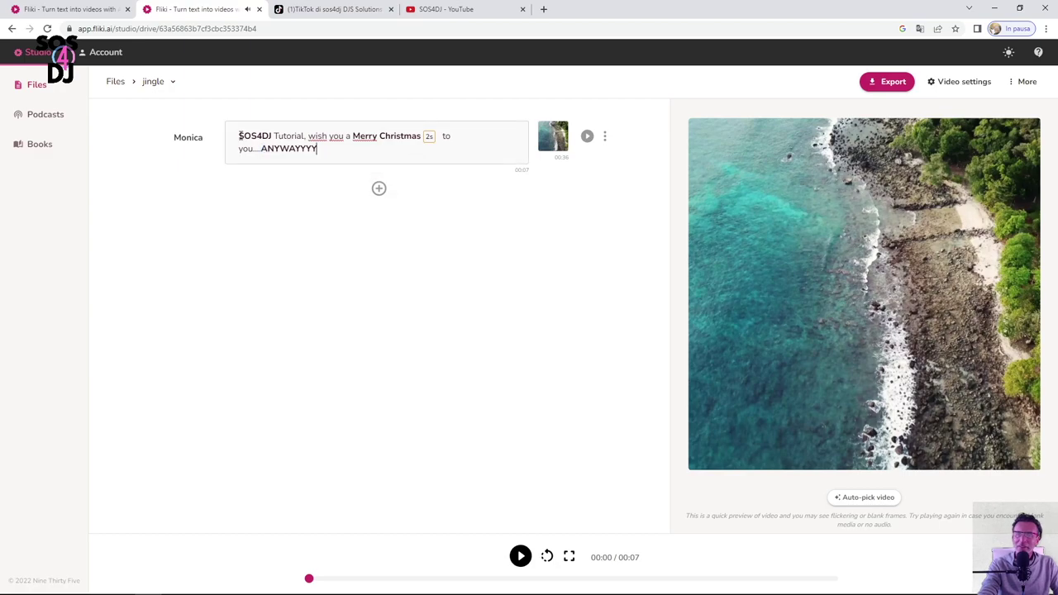
Step: Preview the English female voices Jenny, Linda and Michelle and check the voice style options available for Linda
click(198, 142)
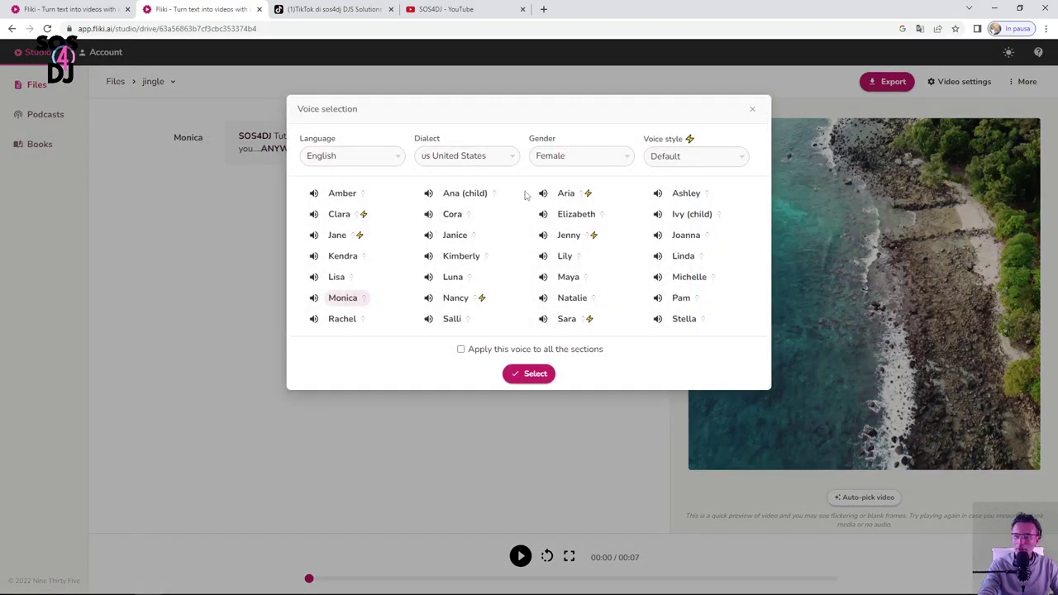
click(545, 236)
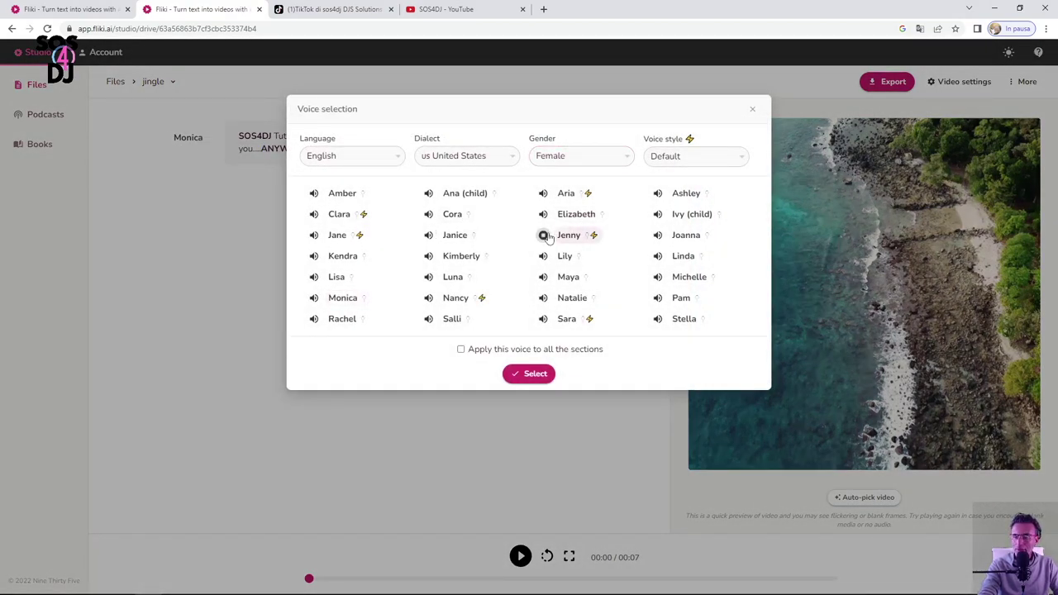
click(656, 258)
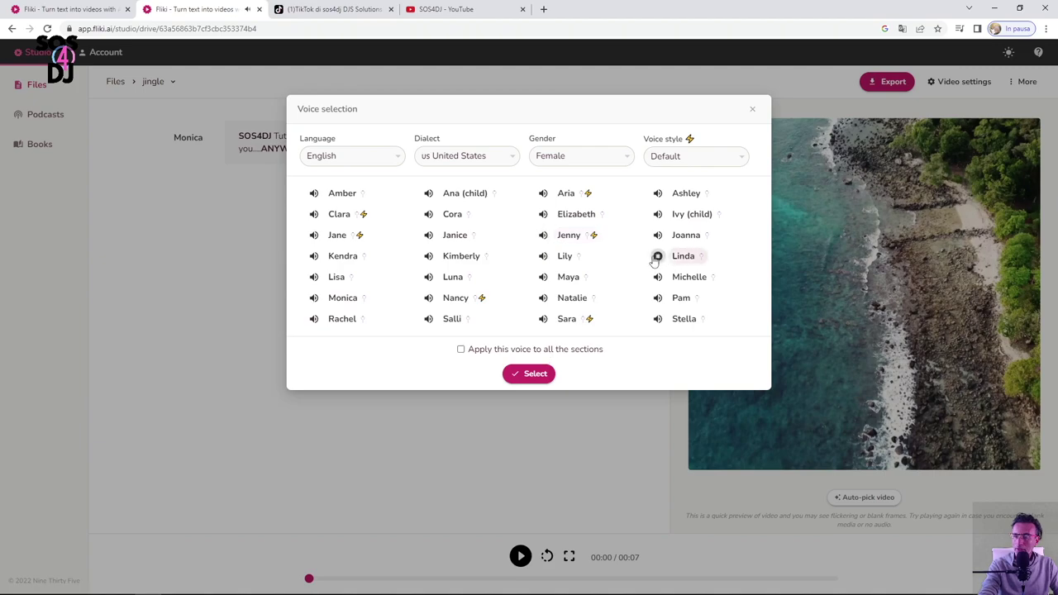
click(658, 278)
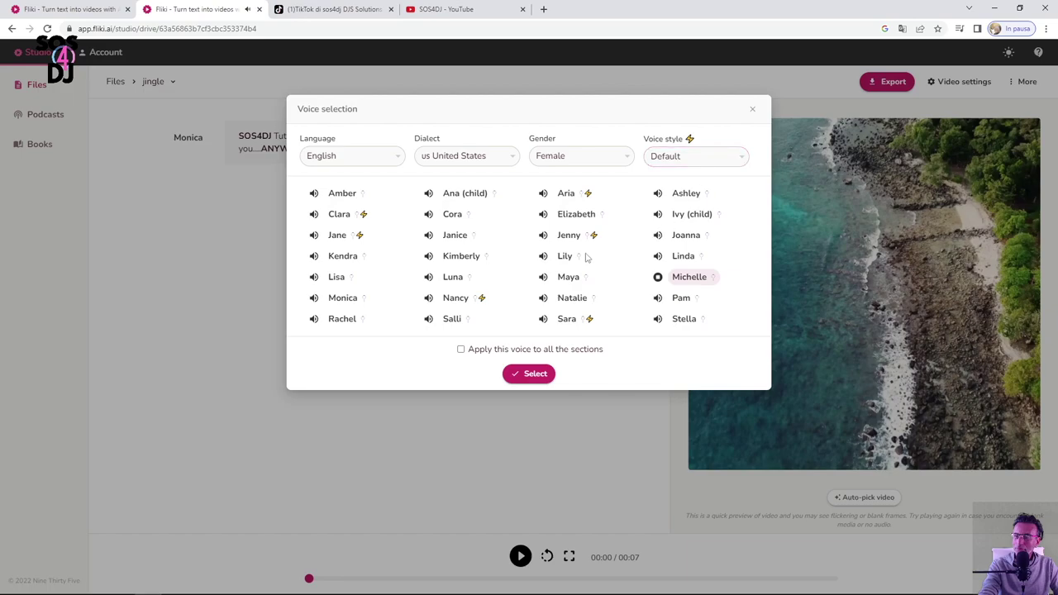
click(657, 257)
click(711, 156)
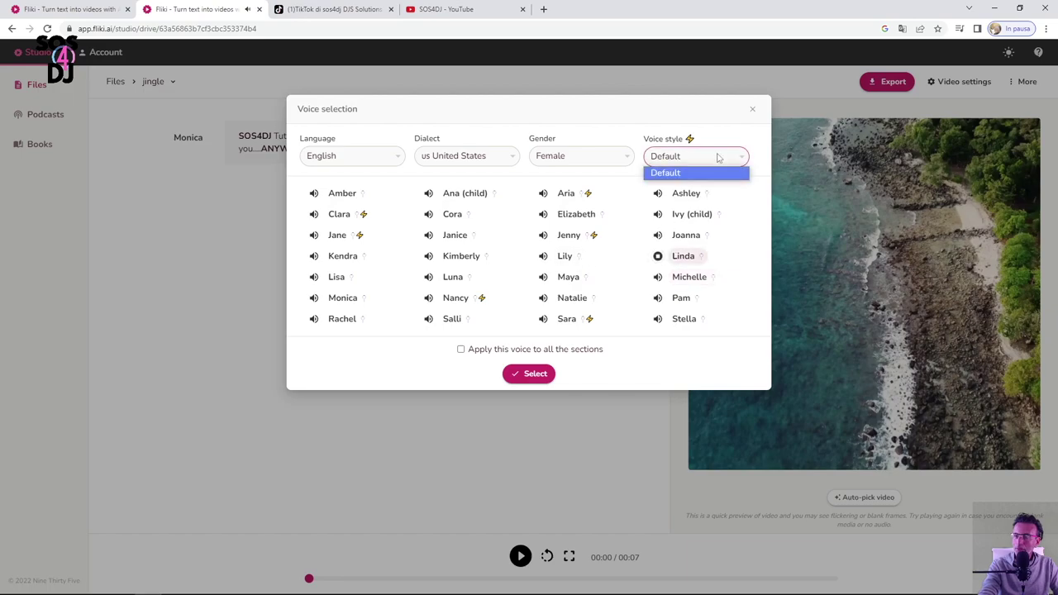
click(717, 263)
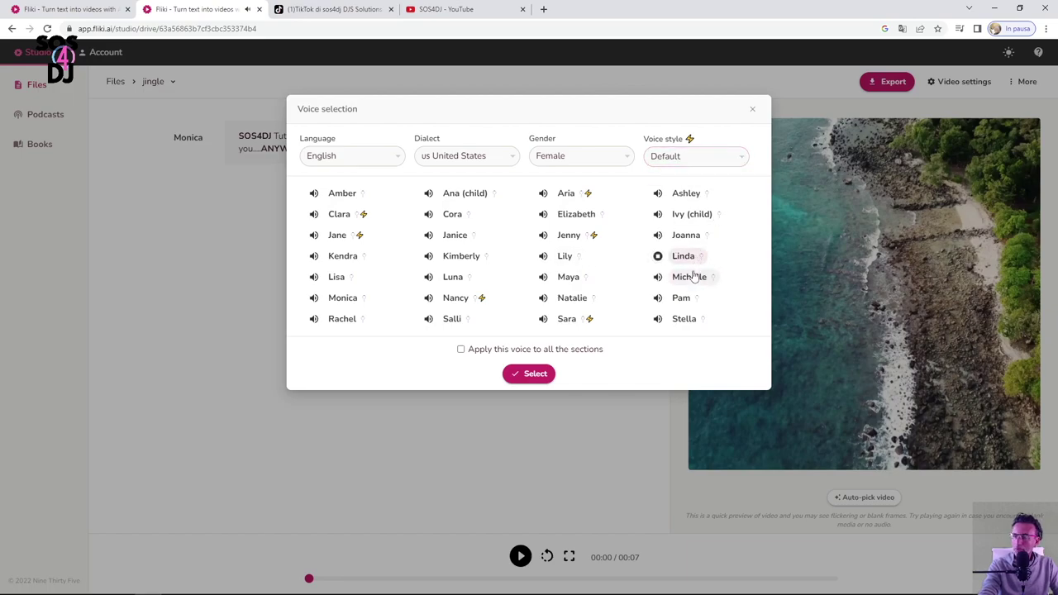
click(659, 257)
click(735, 157)
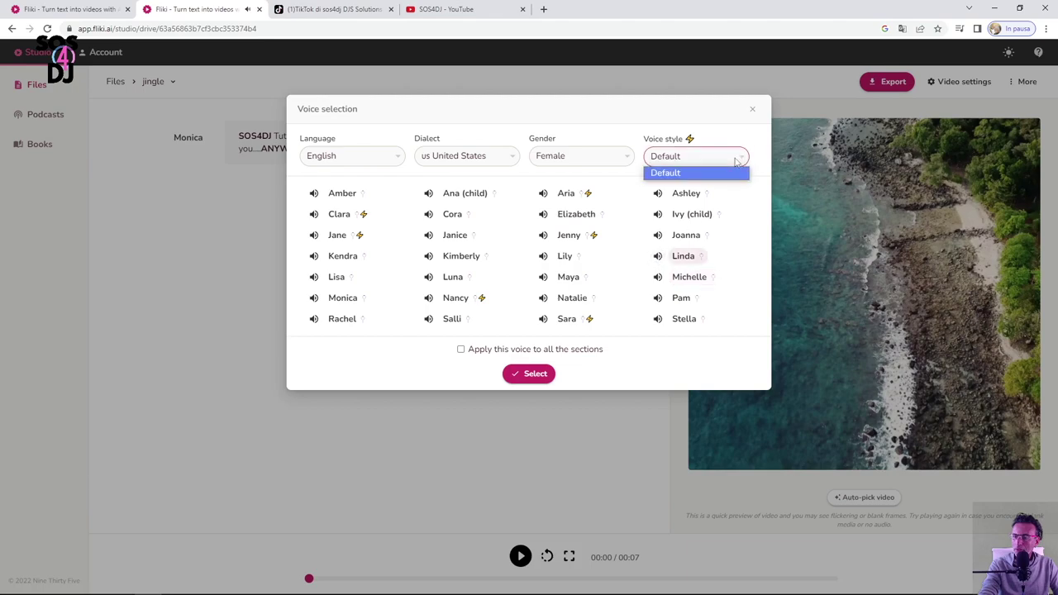
click(261, 214)
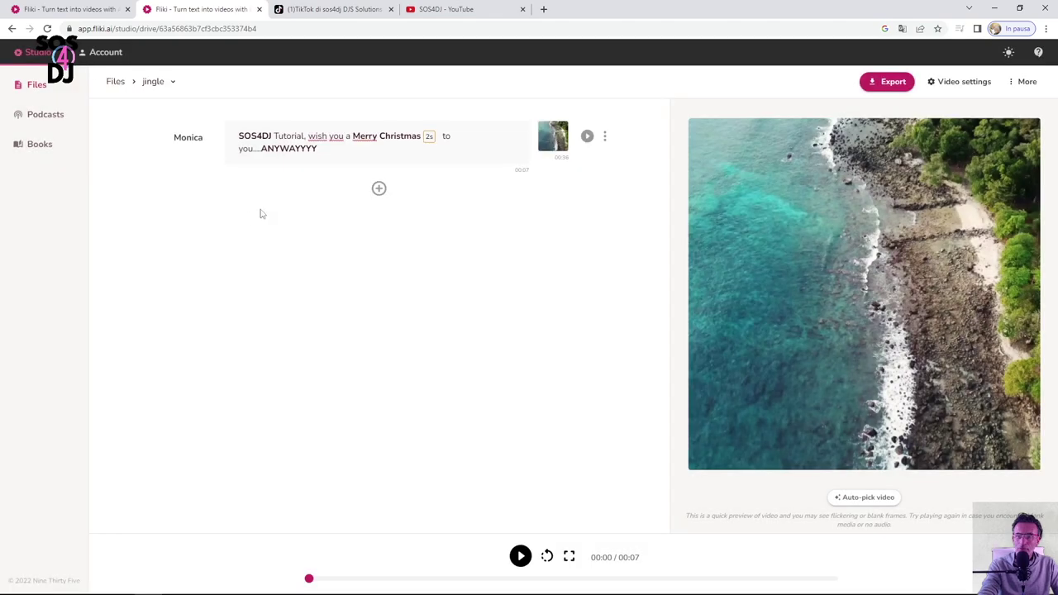
Step: Add a second section with the text "Ciao in consolle dj stok...." and play it
click(379, 189)
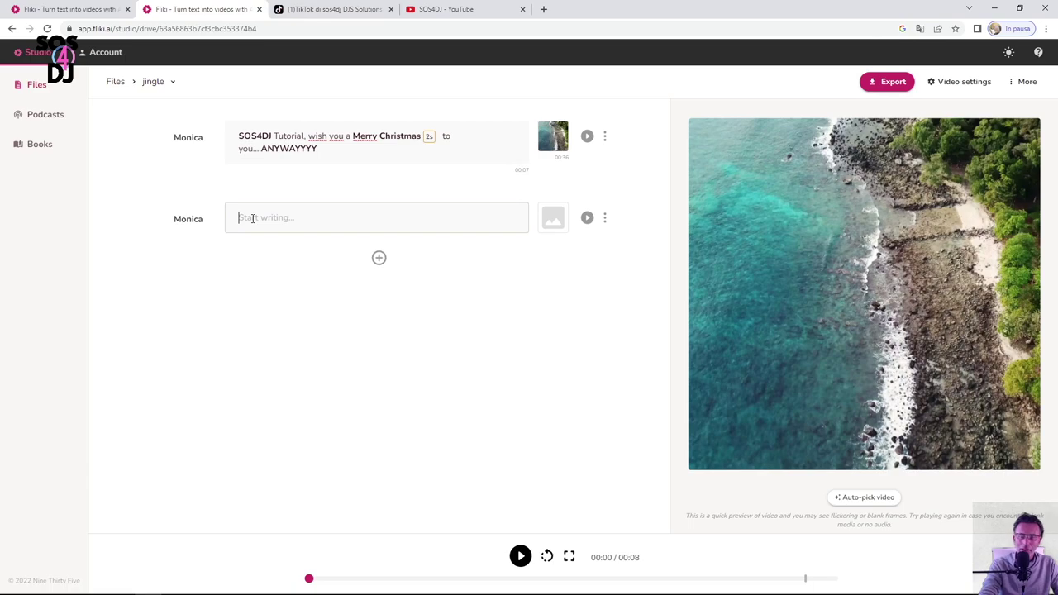
text(Ciao in consolle dj stok....)
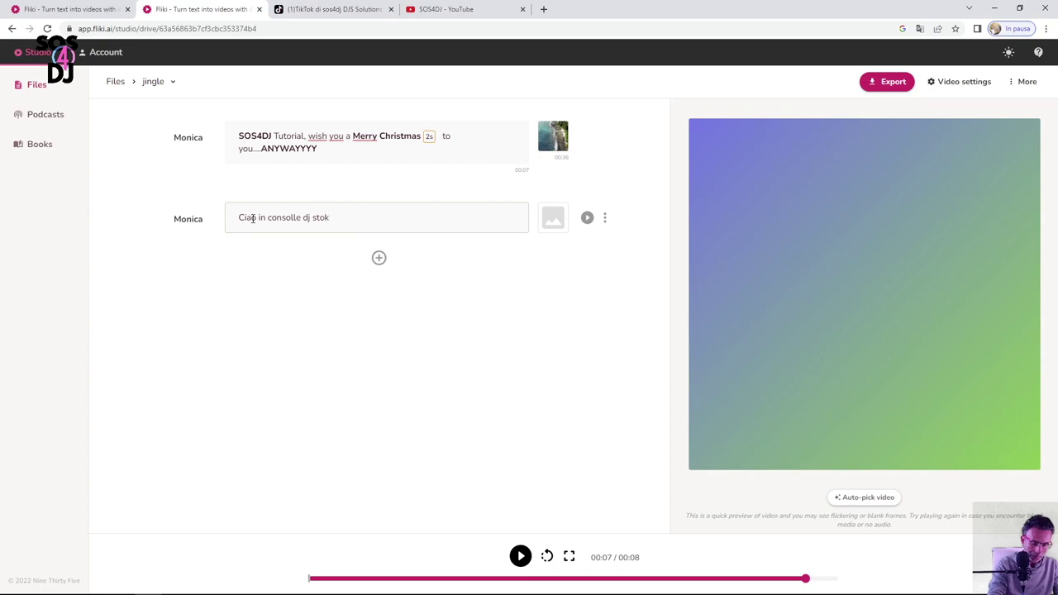
click(587, 218)
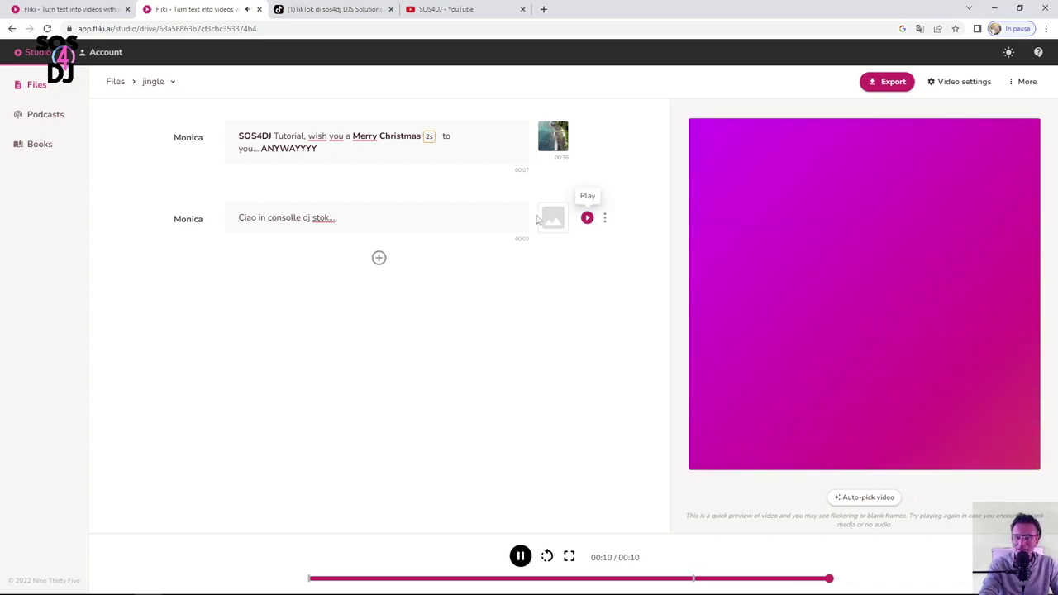
click(384, 226)
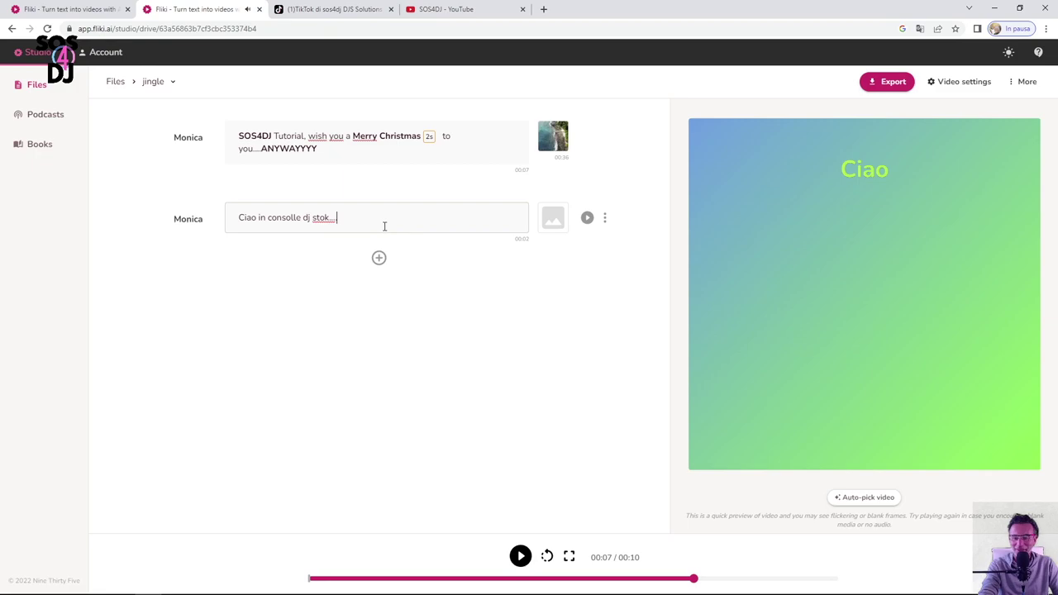
Step: Filter the second section's voice choices to Italian language and Male gender, and check the voice style options
click(194, 227)
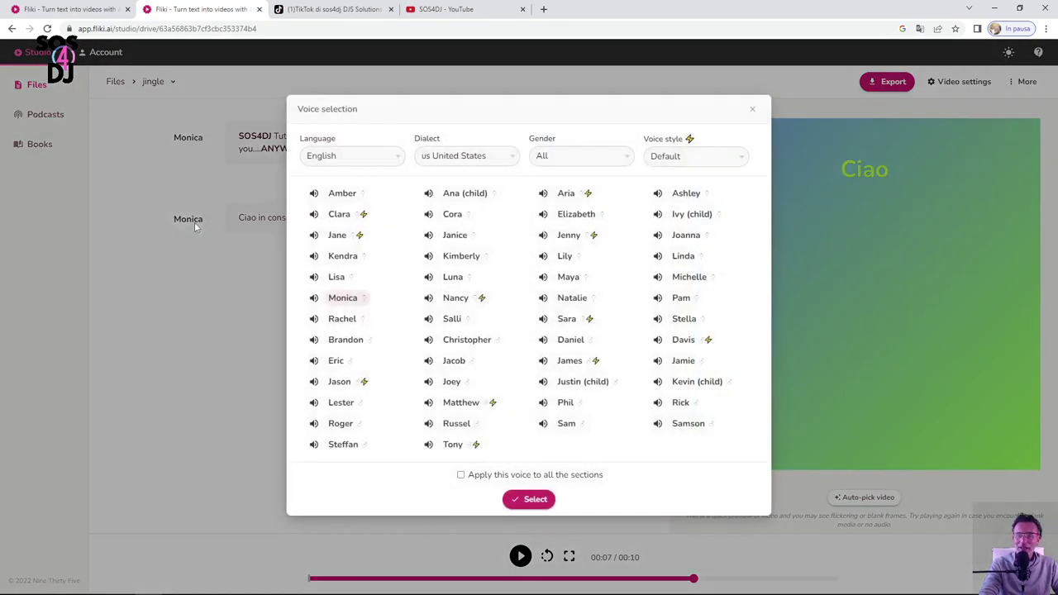
click(383, 160)
scroll(366, 330, down, 5)
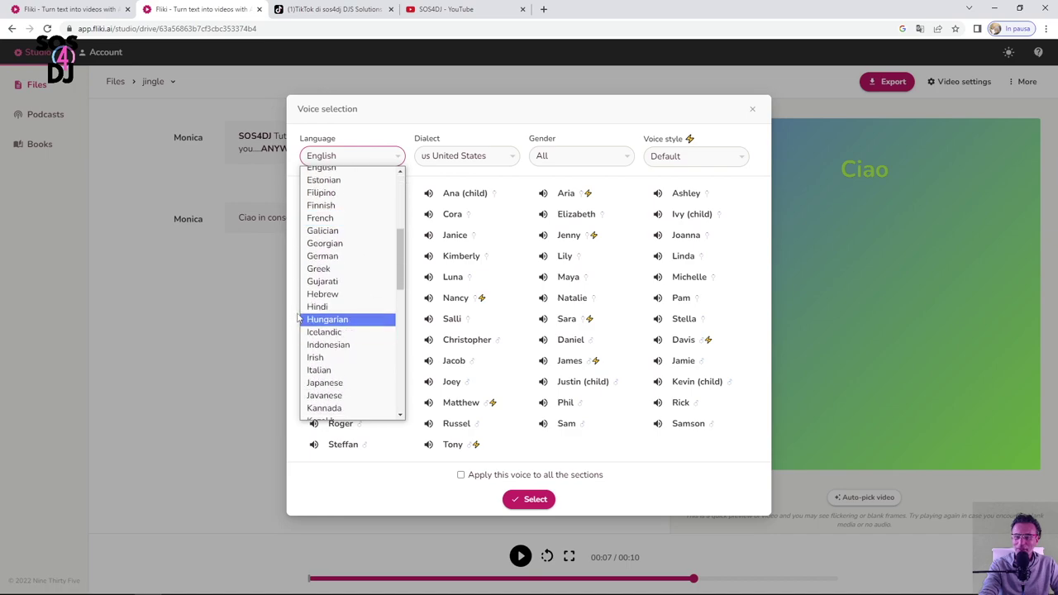
click(319, 365)
click(577, 163)
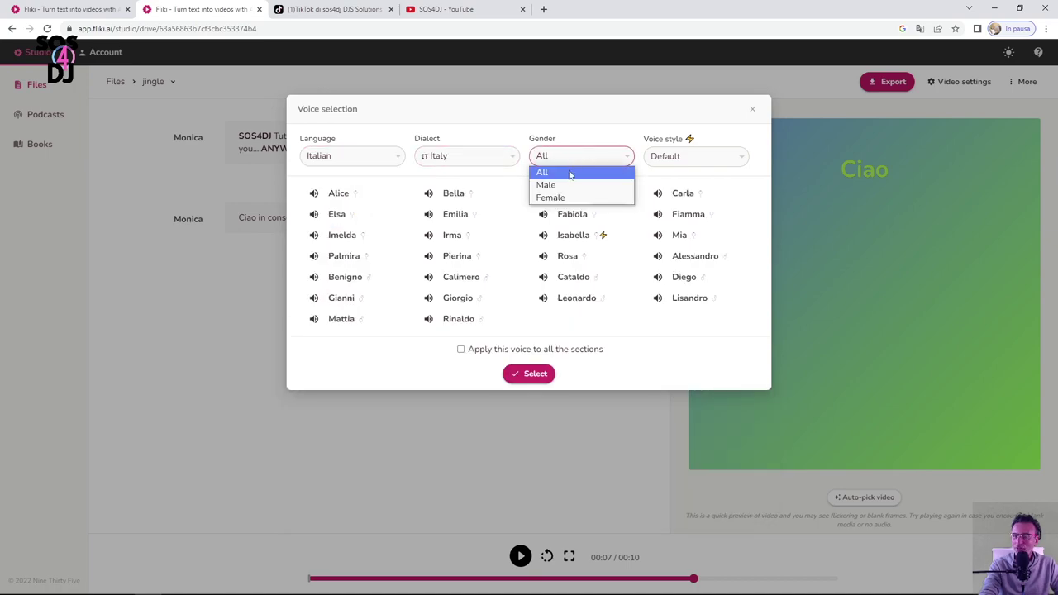
click(564, 191)
click(699, 162)
click(693, 164)
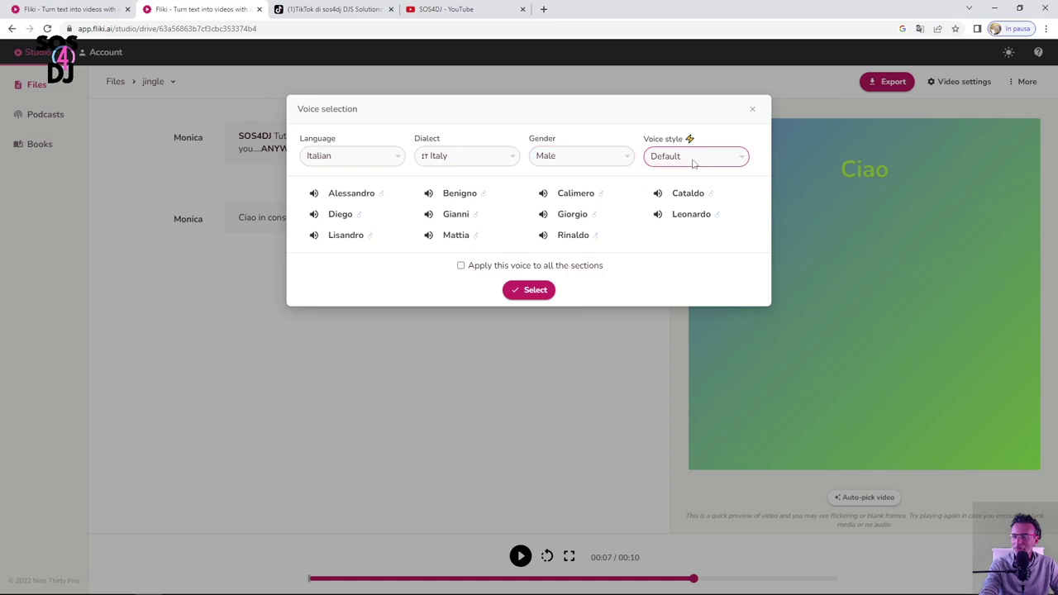
Step: Preview several of the Italian male voices, assign Lisandro to the second section and play it
click(658, 196)
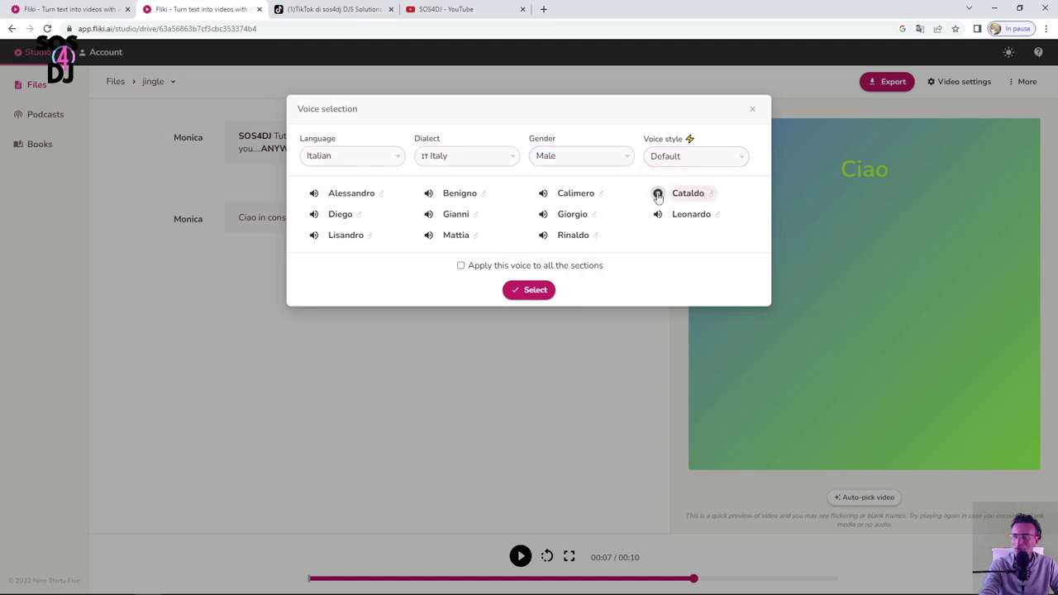
click(428, 194)
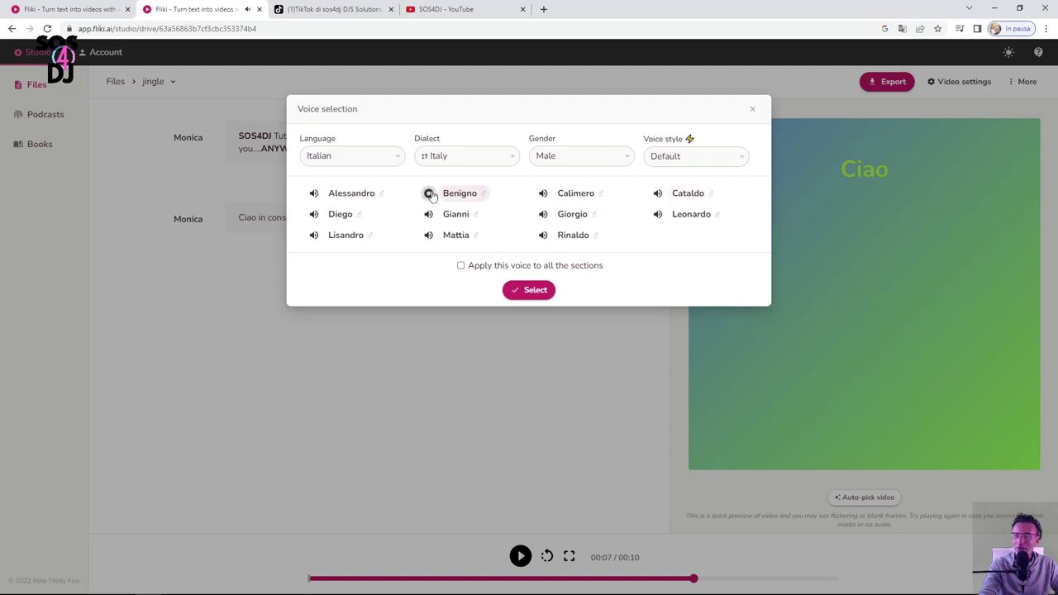
click(543, 196)
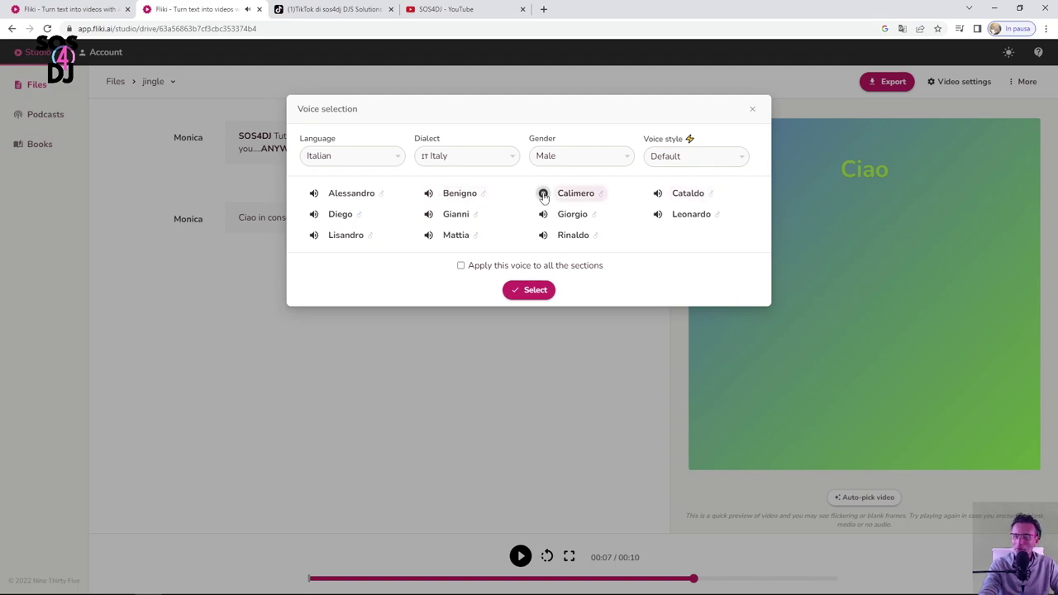
click(314, 216)
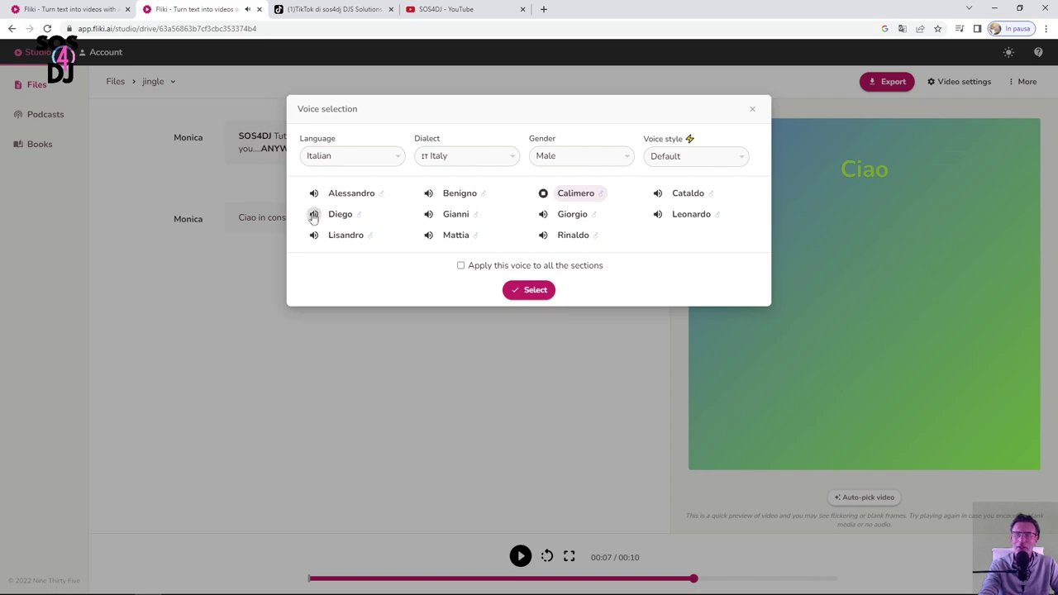
click(314, 236)
click(529, 287)
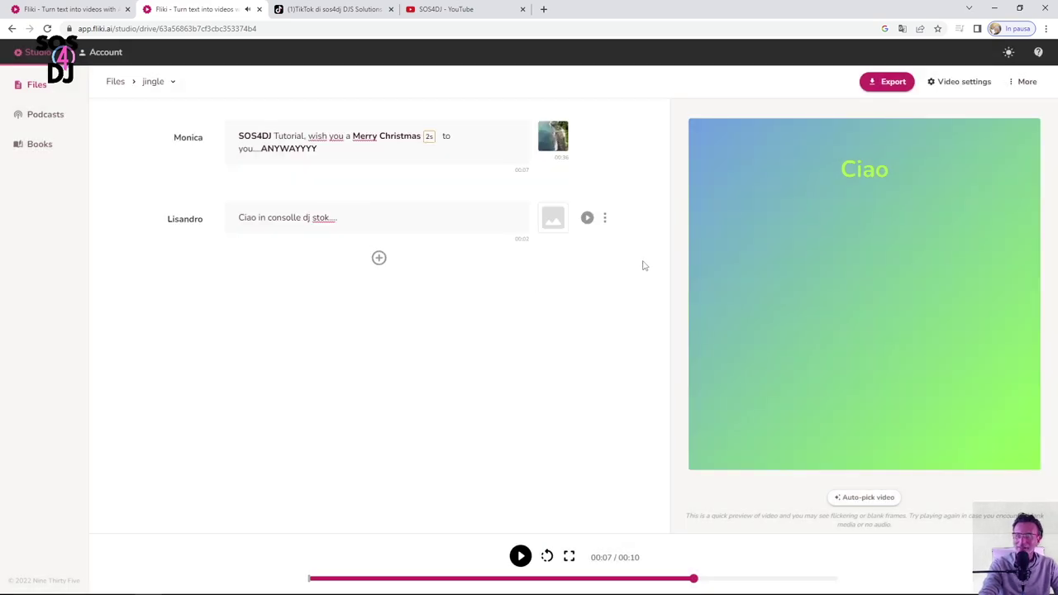
click(586, 217)
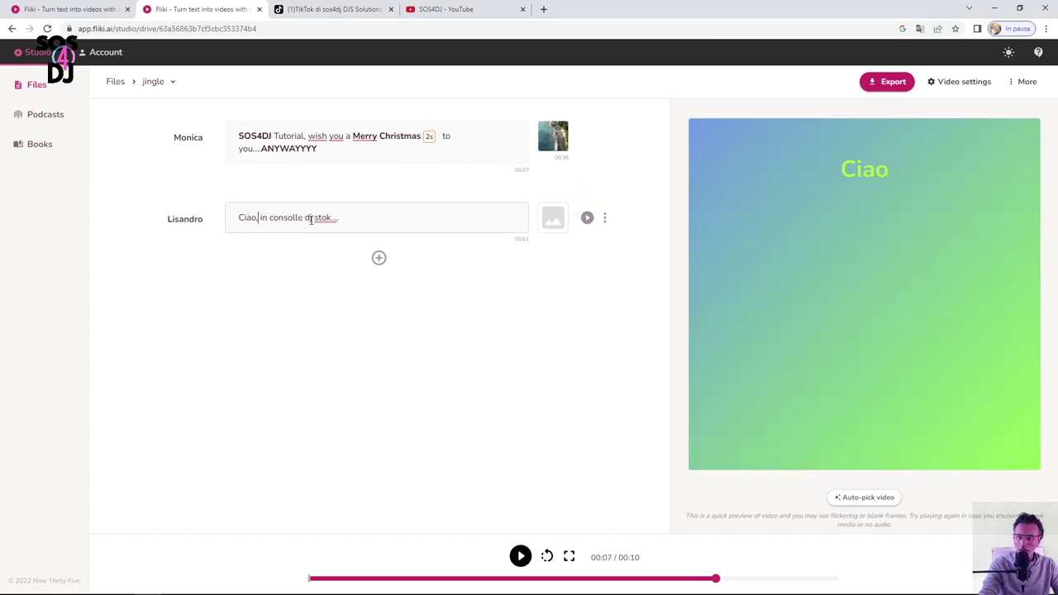
Step: Punctuate the second section's text as "Ciao, in consolle: dj stok...." and replay the section
drag(306, 219, 340, 219)
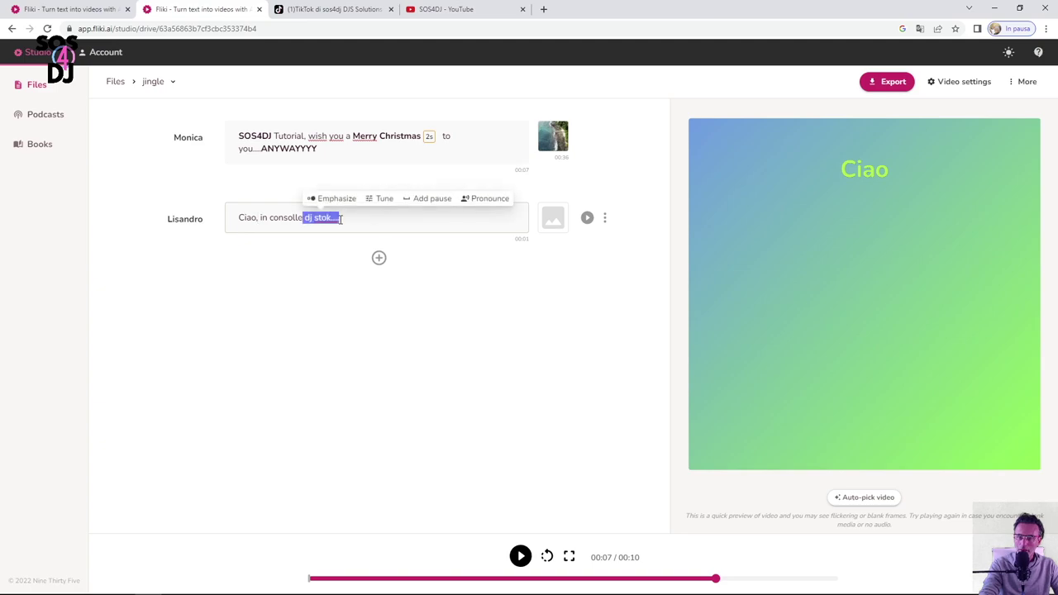
click(305, 218)
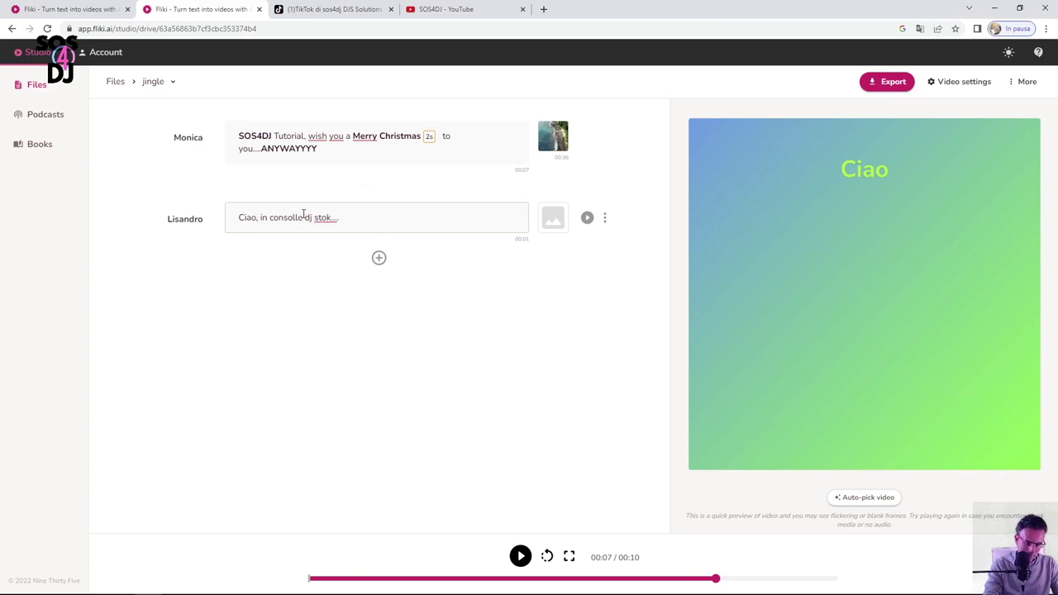
click(586, 218)
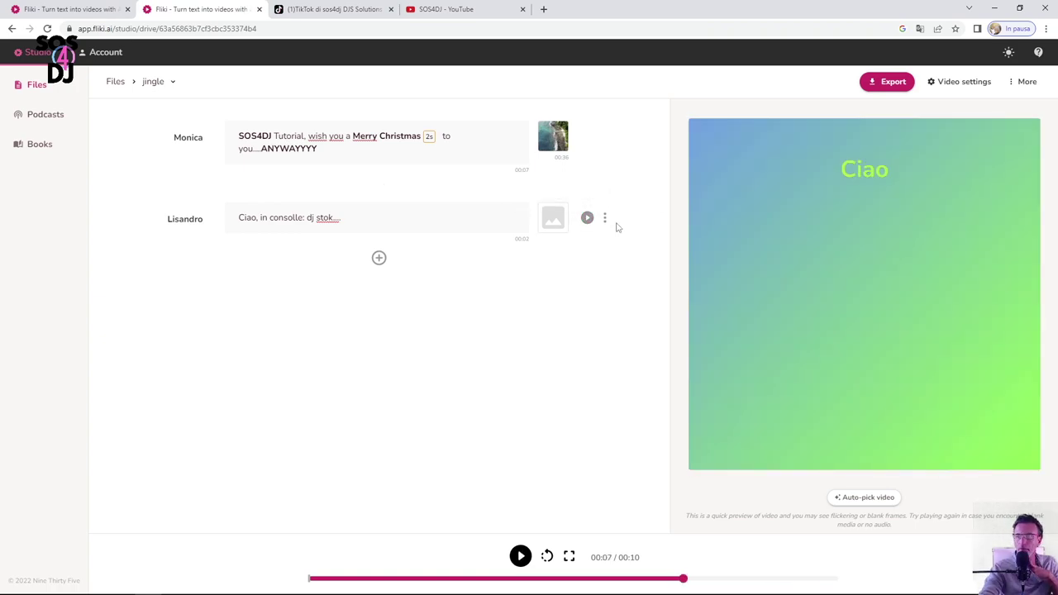
Step: Download the second section's audio to the Desktop as fliki-section.mp3
click(604, 221)
click(441, 222)
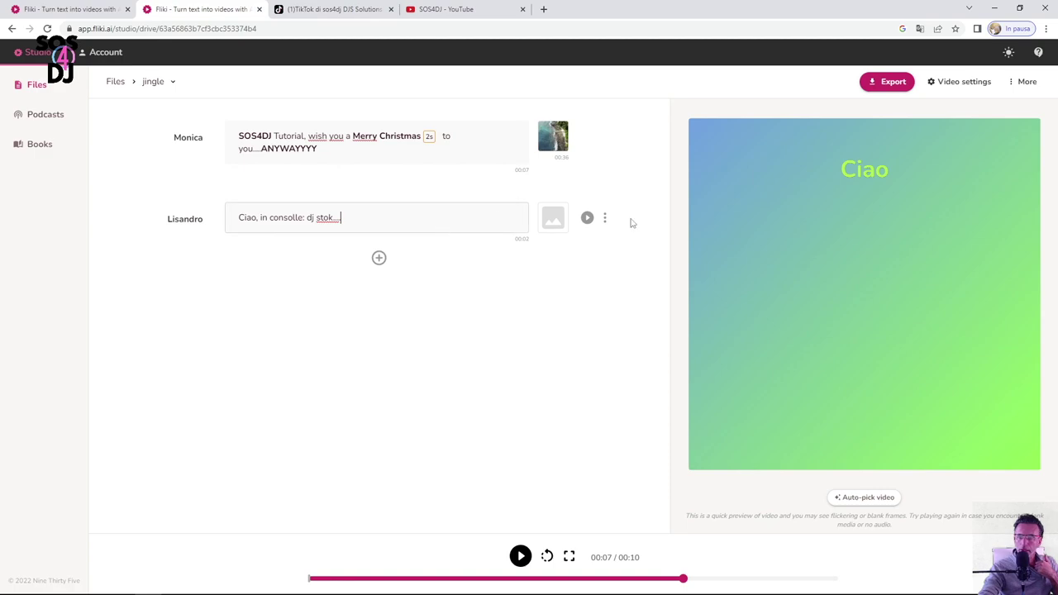
click(605, 222)
click(630, 383)
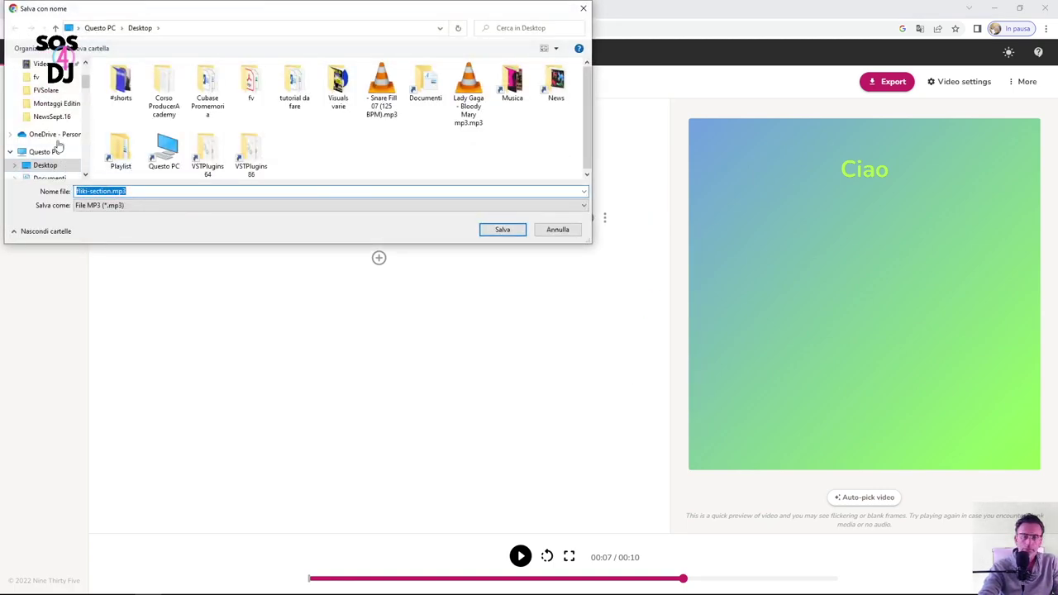
click(506, 229)
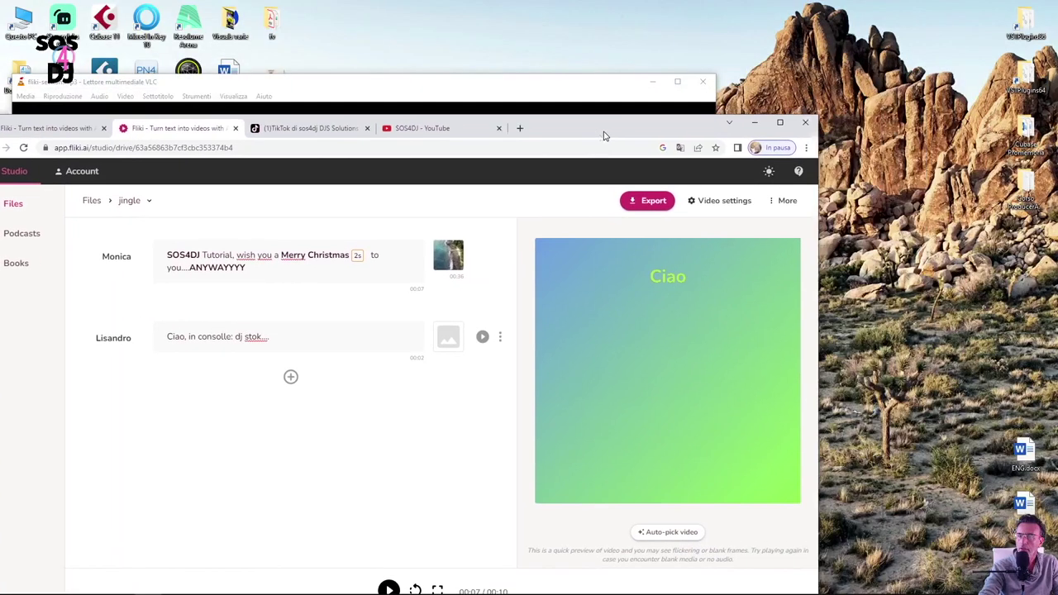
Step: Listen to fliki-section.mp3 in VLC, close the player and return to the jingle project in the browser
click(559, 95)
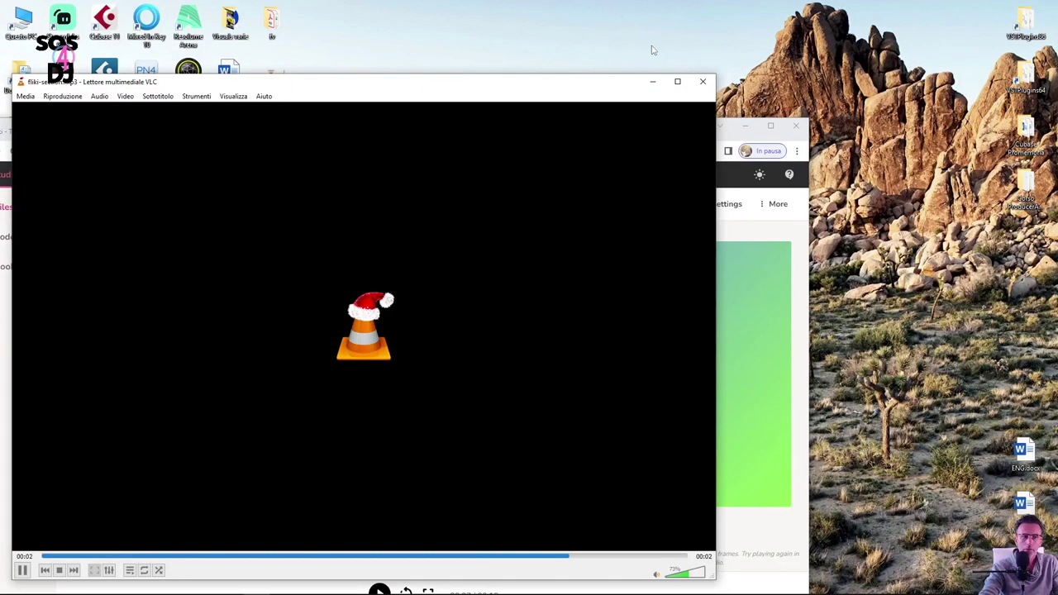
click(702, 81)
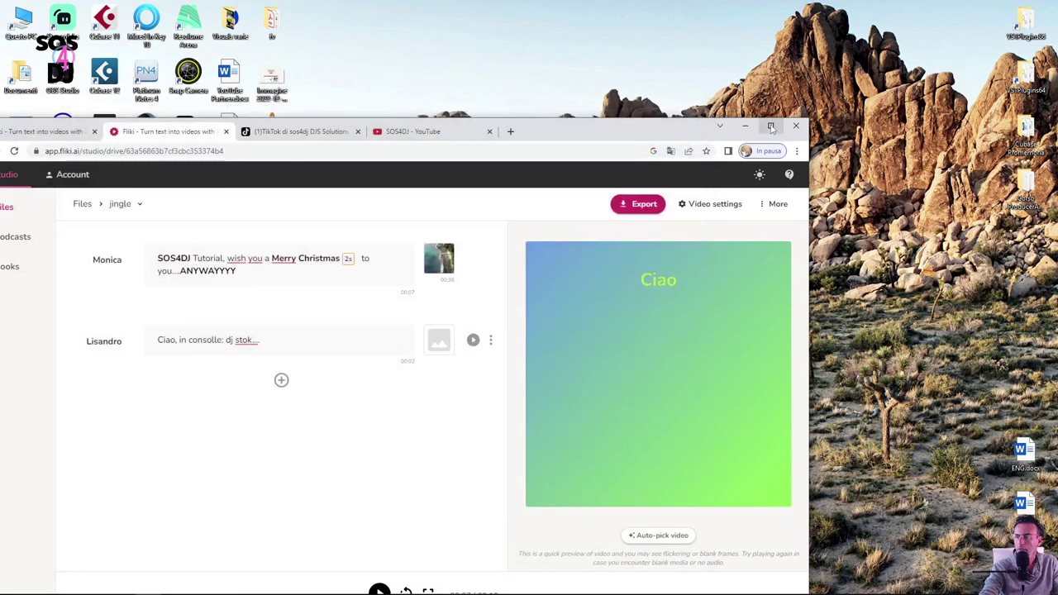
click(605, 136)
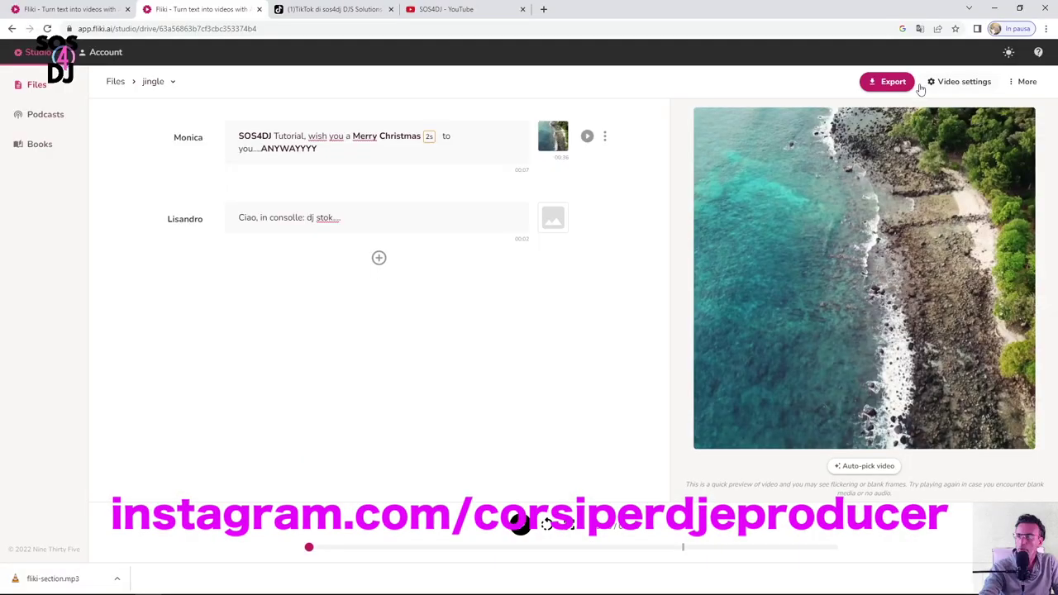
Step: Check the export status of the jingle project and close the export dialog
click(892, 83)
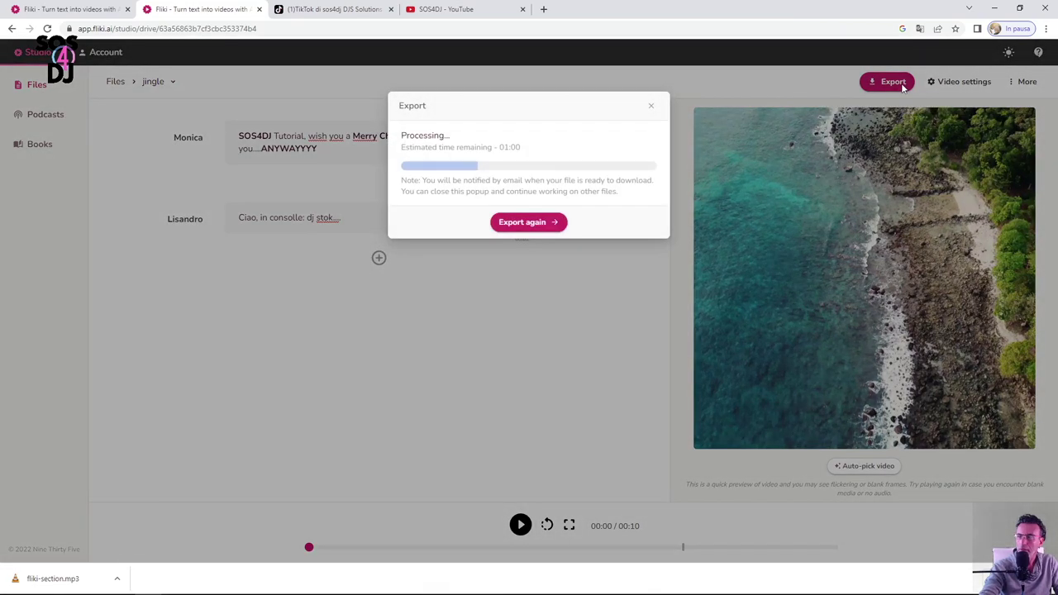
click(652, 108)
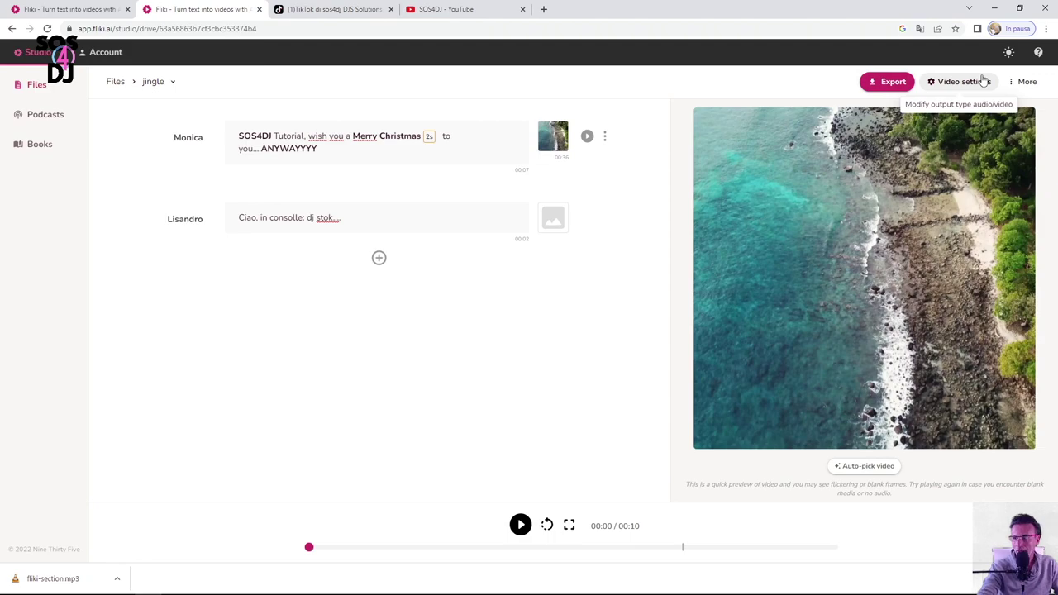
Step: View the Podcasts section and the Books section's form for creating a new book, trying to save the form blank
click(39, 120)
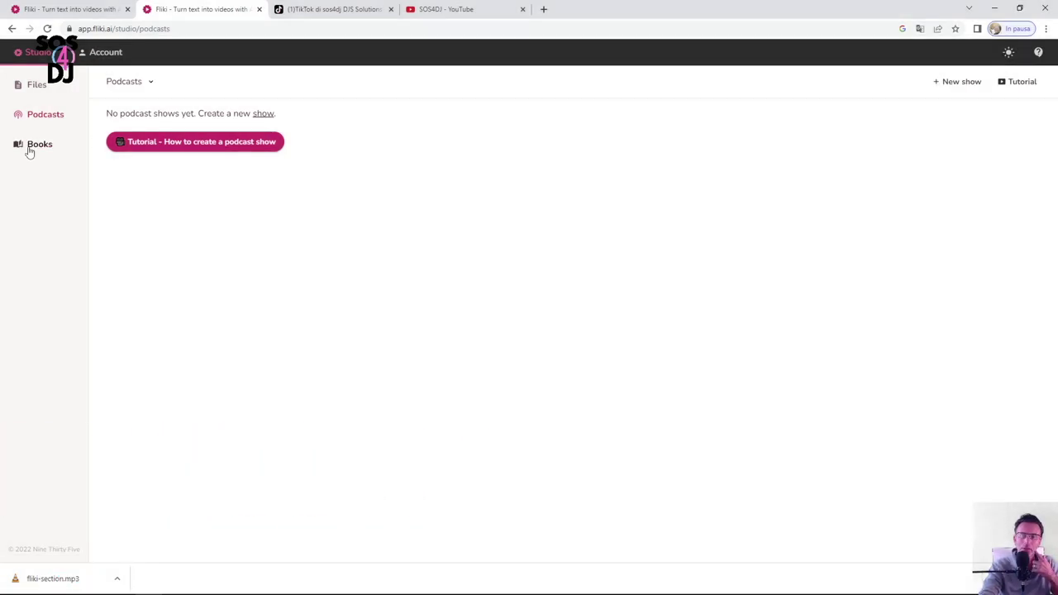
click(37, 149)
click(169, 112)
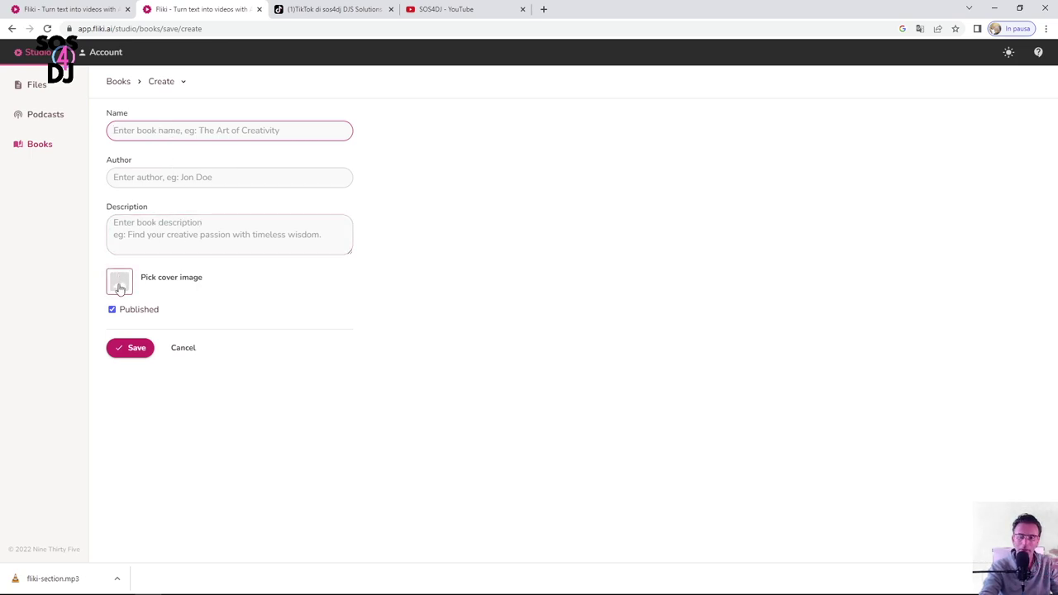
click(153, 179)
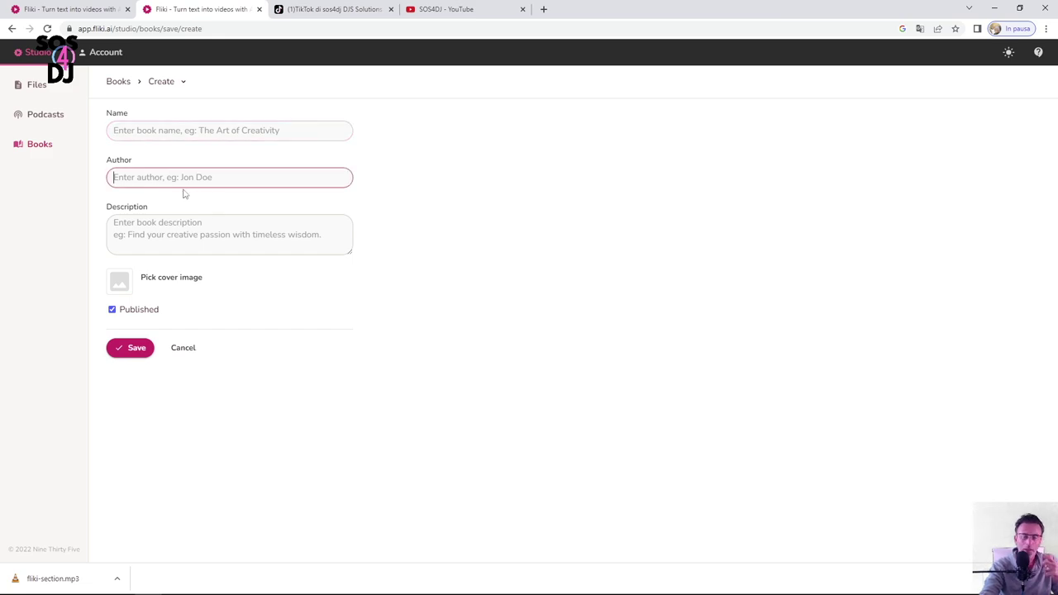
click(168, 82)
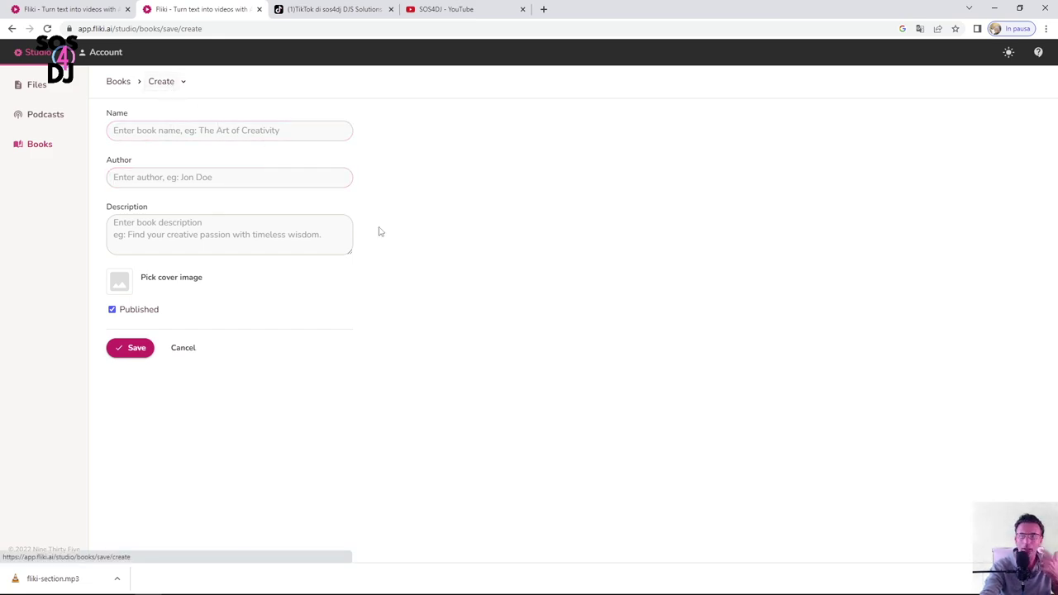
click(145, 350)
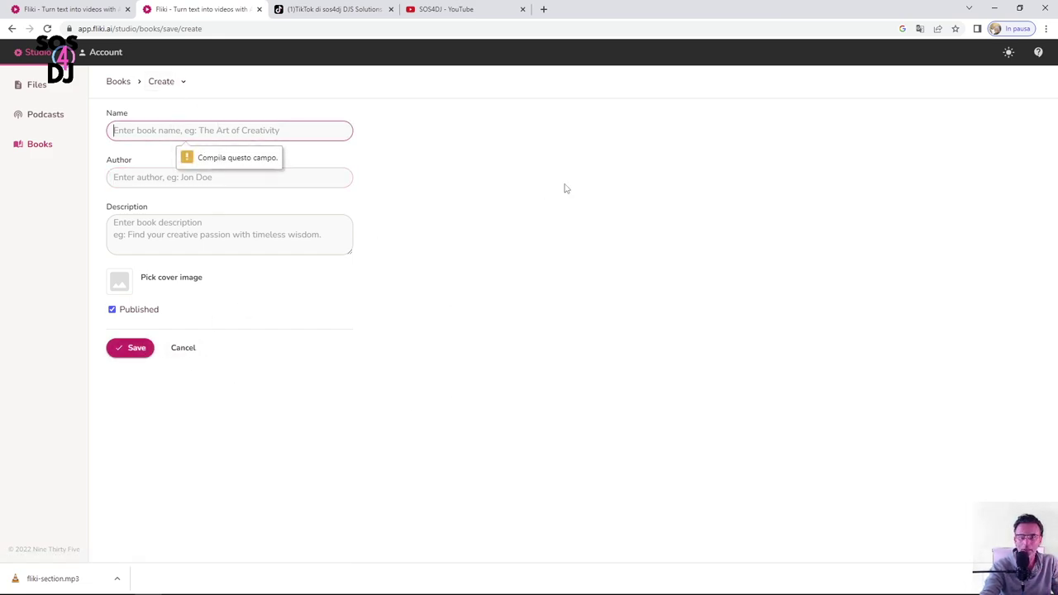
click(118, 83)
Step: Review the account's credit usage and expand the Fliki subscription options to examine plans and prices
click(99, 54)
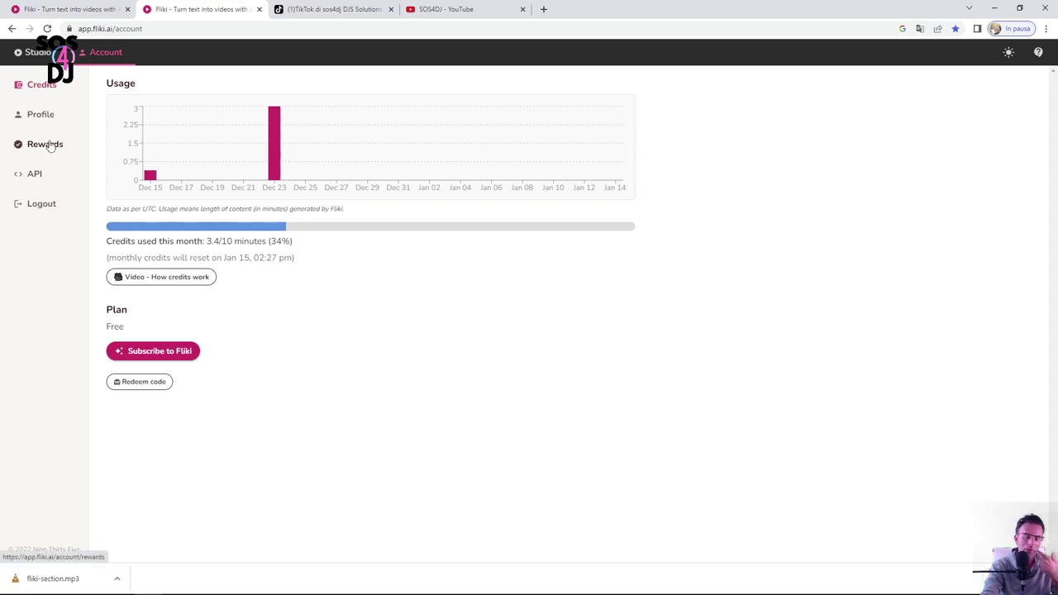
click(152, 352)
scroll(414, 331, down, 1)
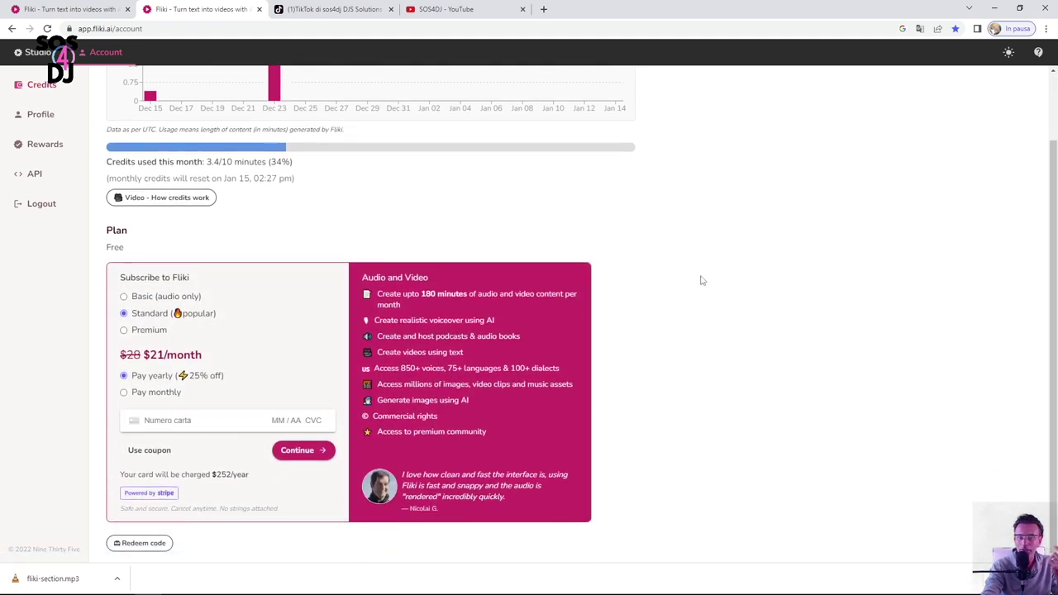
scroll(695, 265, up, 1)
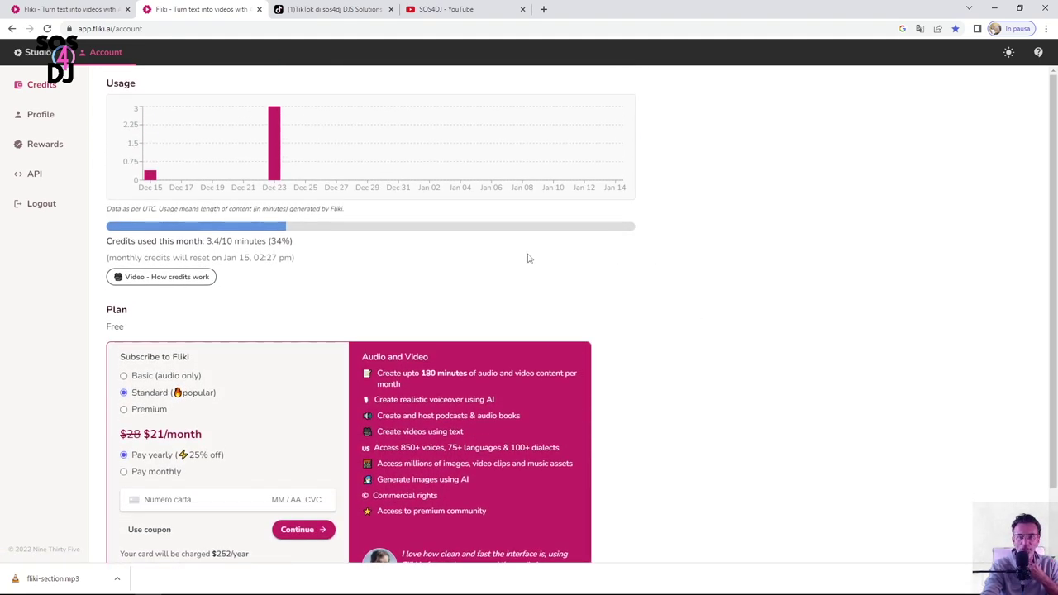
Step: Read the Rewards page's instructions for earning extra monthly credits and open the account's API page
click(47, 145)
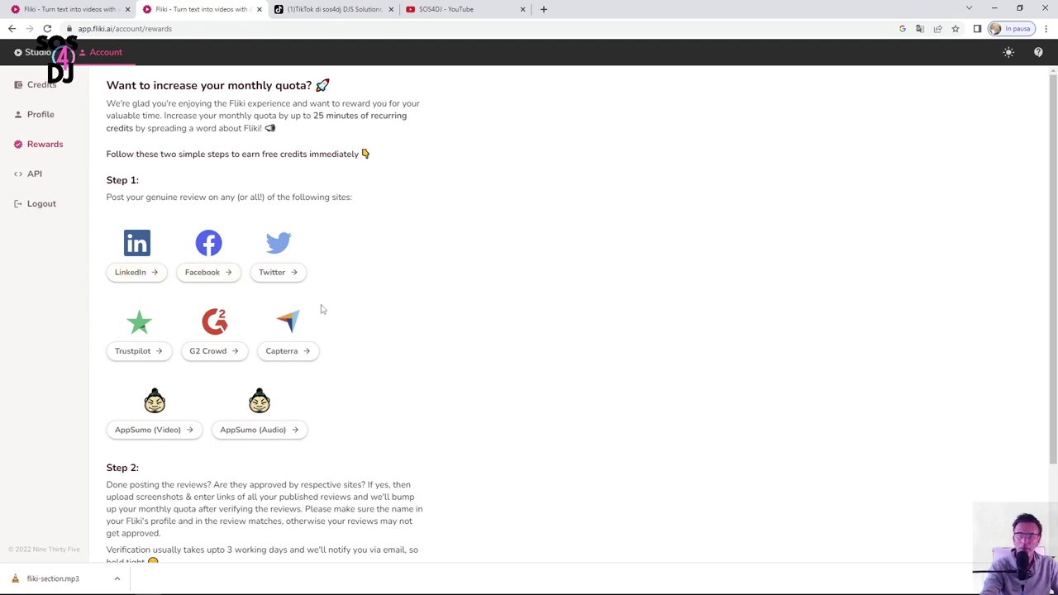
scroll(430, 297, down, 3)
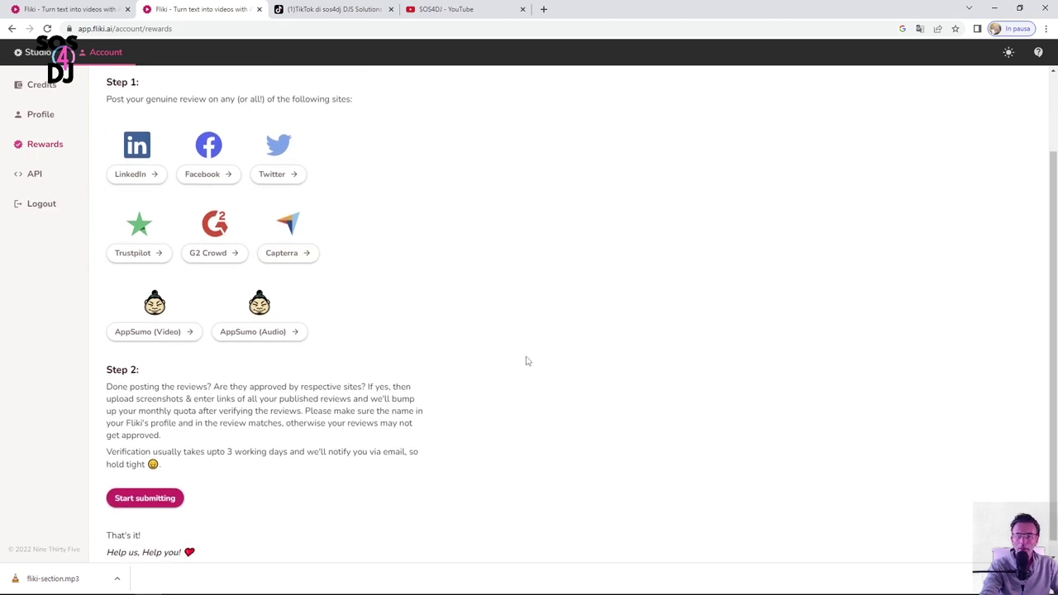
scroll(263, 345, up, 3)
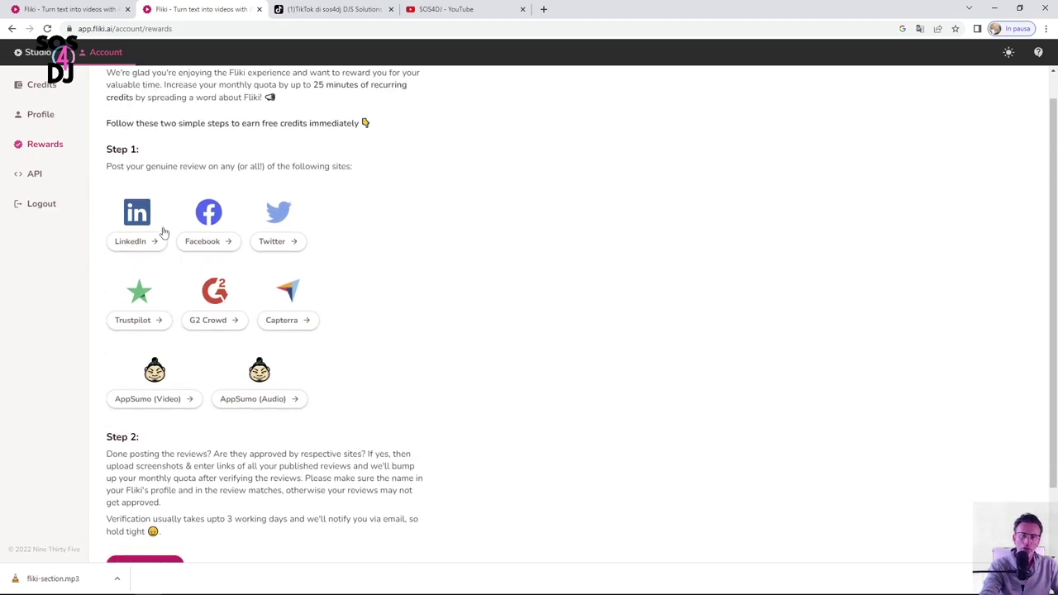
click(37, 176)
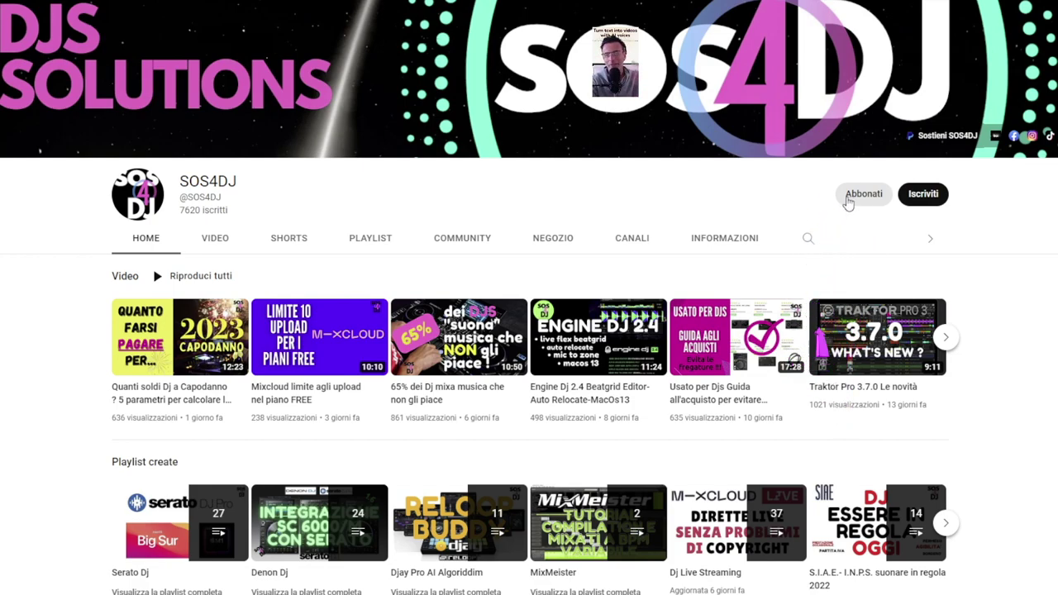
Step: Browse the uploaded videos of the SOS4DJ YouTube channel
click(213, 244)
scroll(549, 372, down, 3)
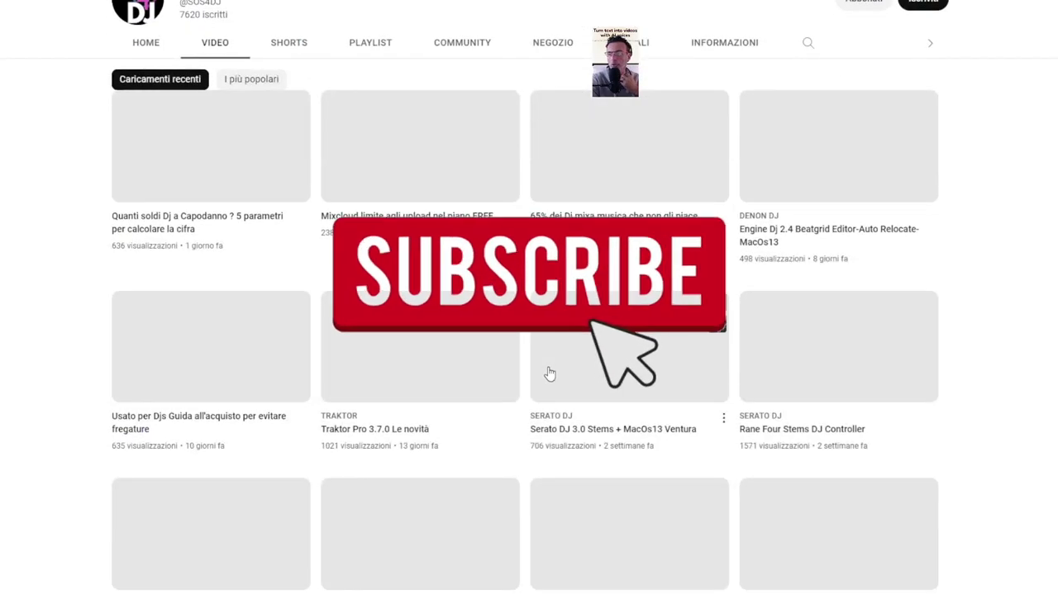
scroll(548, 374, down, 10)
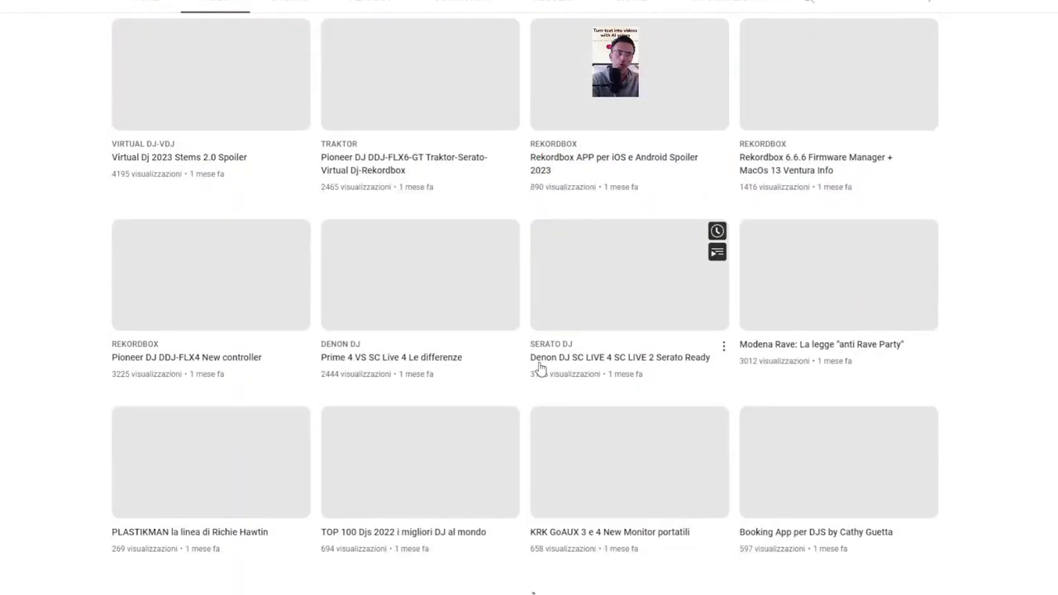
scroll(539, 370, up, 12)
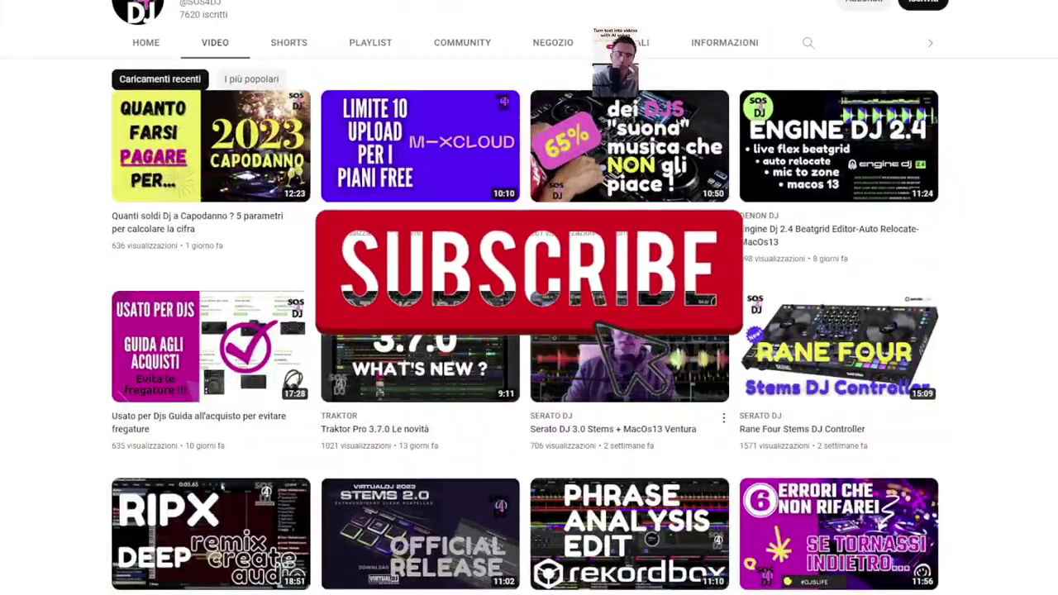
scroll(539, 370, down, 15)
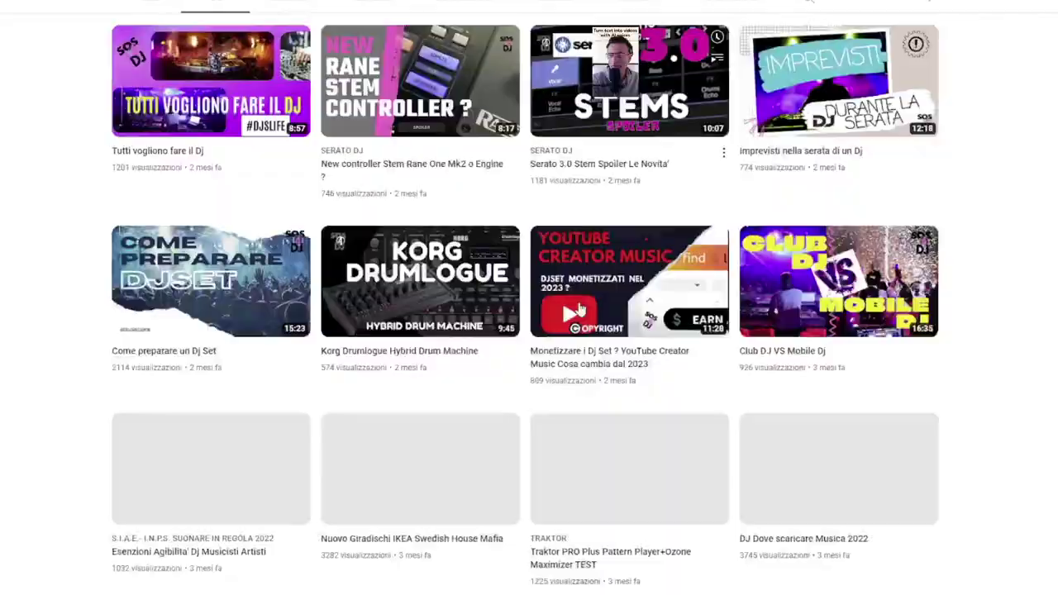